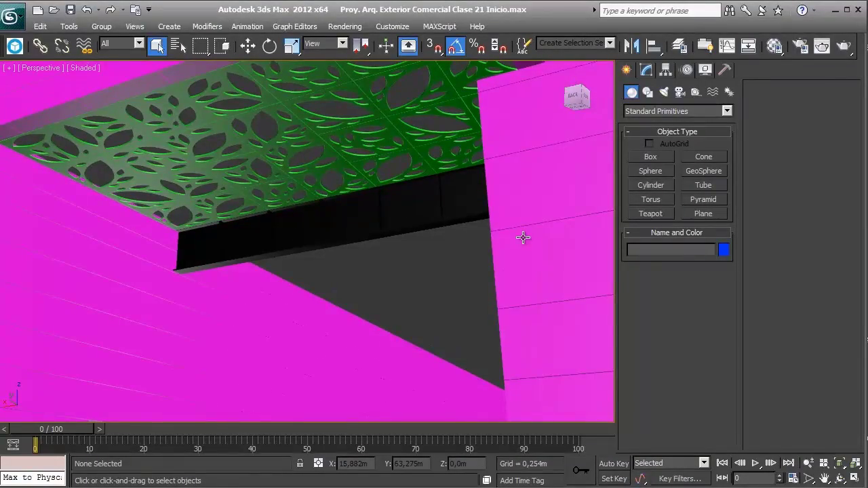
- Turn on edged faces and orbit around the green canopy, selecting the black box beneath it
key(F4)
mouse_move(508, 201)
alt+middle_down()
mouse_move(500, 190)
mouse_move(483, 236)
mouse_move(453, 198)
alt+middle_up()
scroll(453, 198, down, 5)
scroll(412, 241, up, 5)
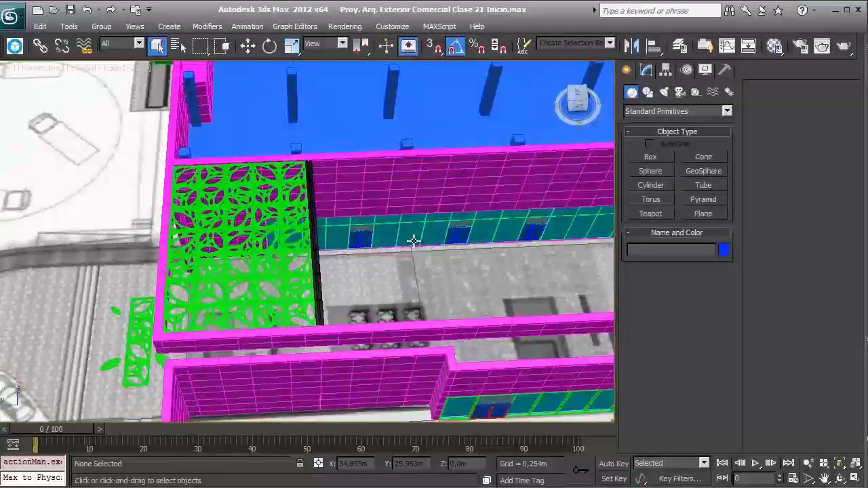
scroll(413, 241, down, 2)
alt+middle_drag(413, 240, 205, 200)
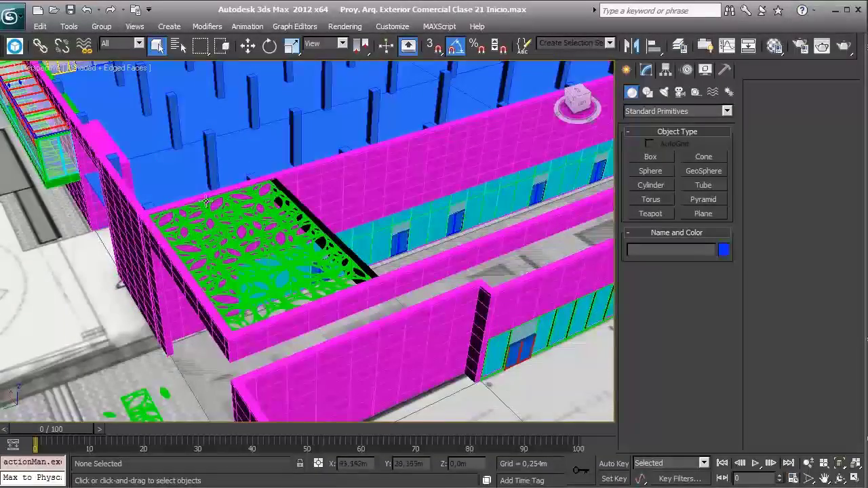
scroll(304, 245, up, 3)
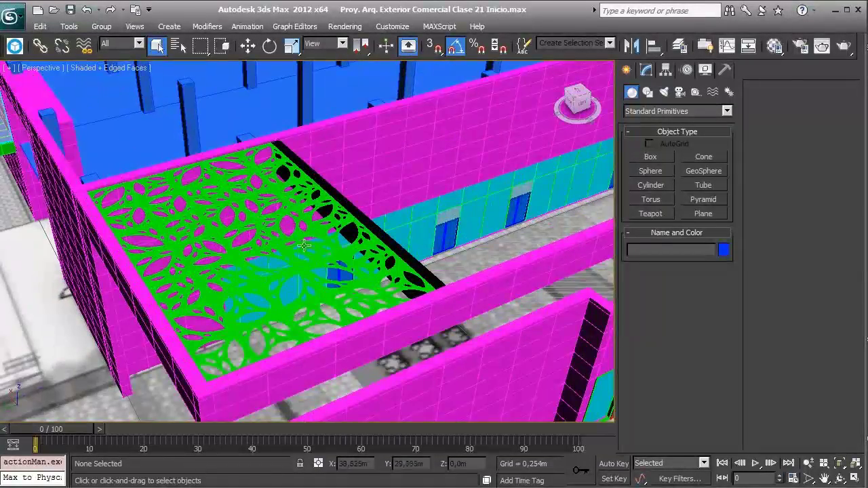
alt+middle_drag(303, 246, 217, 217)
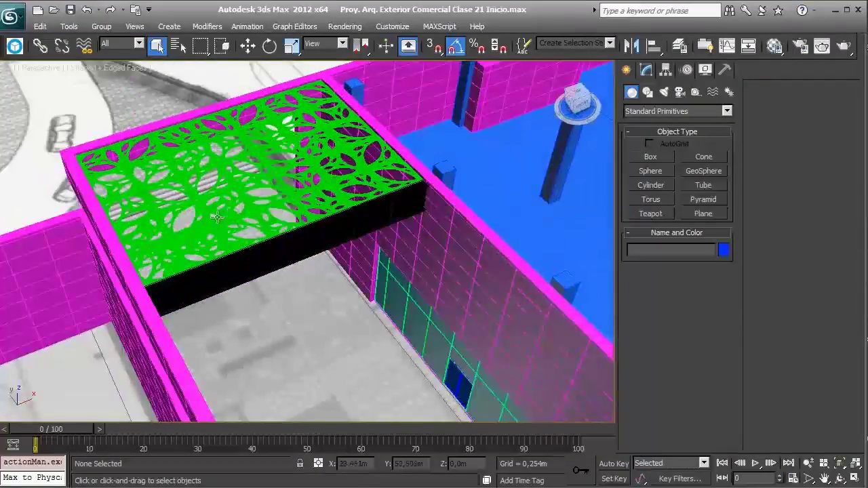
click(284, 249)
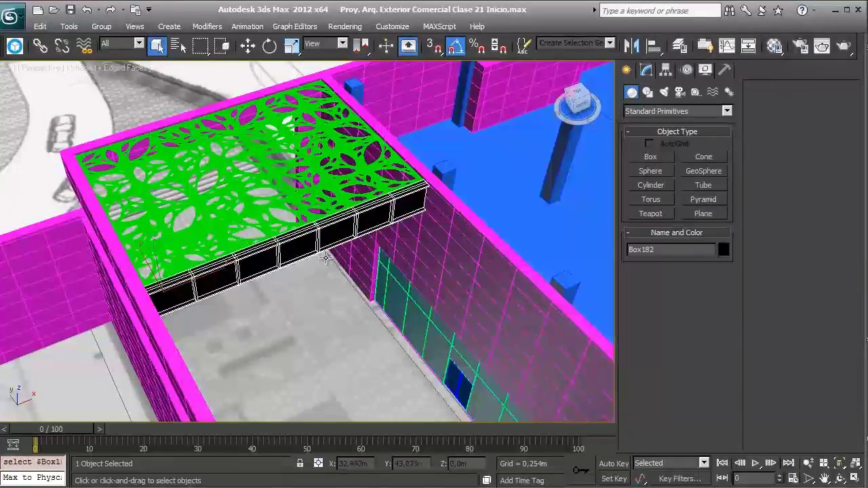
scroll(326, 258, down, 3)
scroll(332, 256, down, 3)
scroll(339, 255, down, 2)
scroll(349, 255, down, 1)
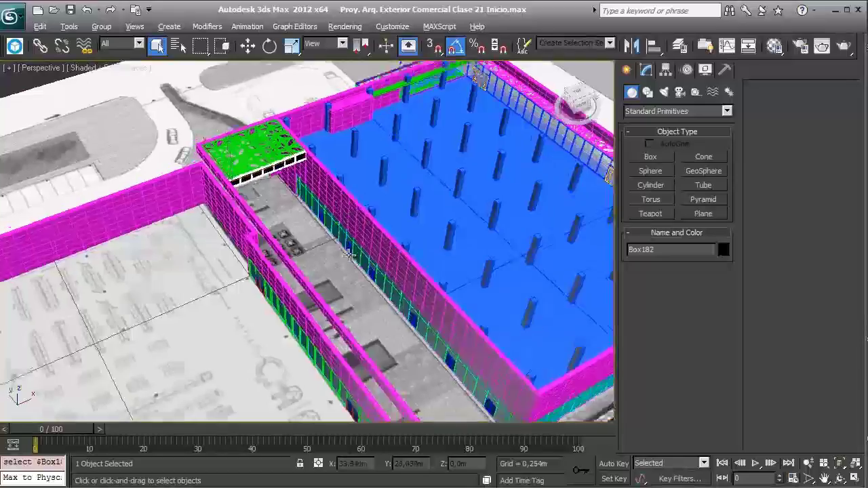
scroll(393, 294, down, 2)
scroll(394, 295, down, 5)
scroll(475, 258, up, 1)
scroll(552, 210, up, 4)
- Check the ground slab in wireframe, then clear the selection and return to shaded view
key(F3)
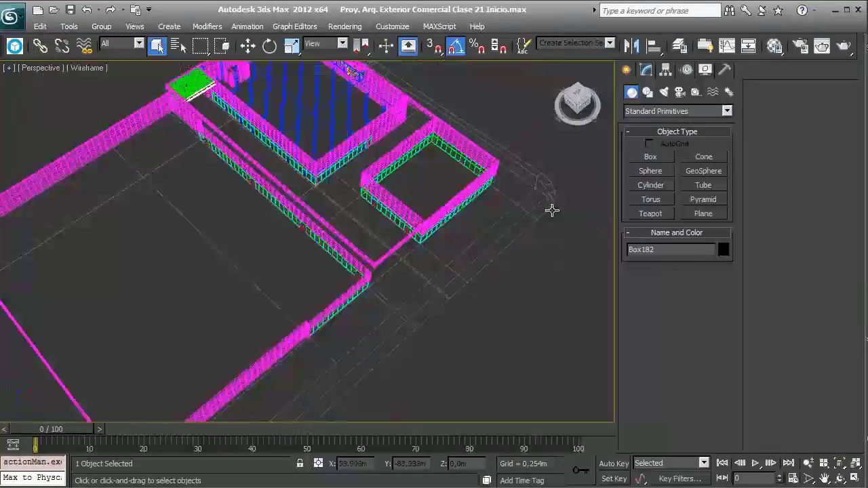
click(548, 198)
click(554, 157)
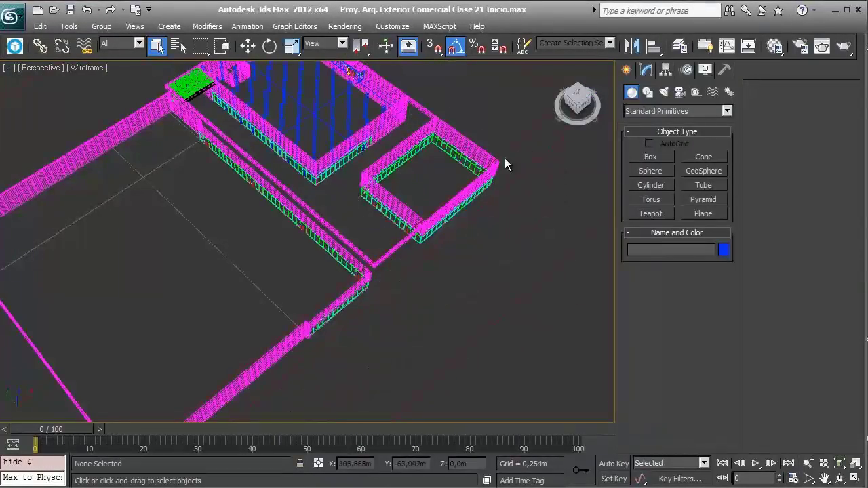
key(F3)
scroll(273, 278, up, 5)
- Frame the whole roof and courtyard, then bring up reference photo img plt 06
mouse_move(274, 278)
alt+middle_down()
mouse_move(330, 245)
mouse_move(227, 151)
alt+middle_up()
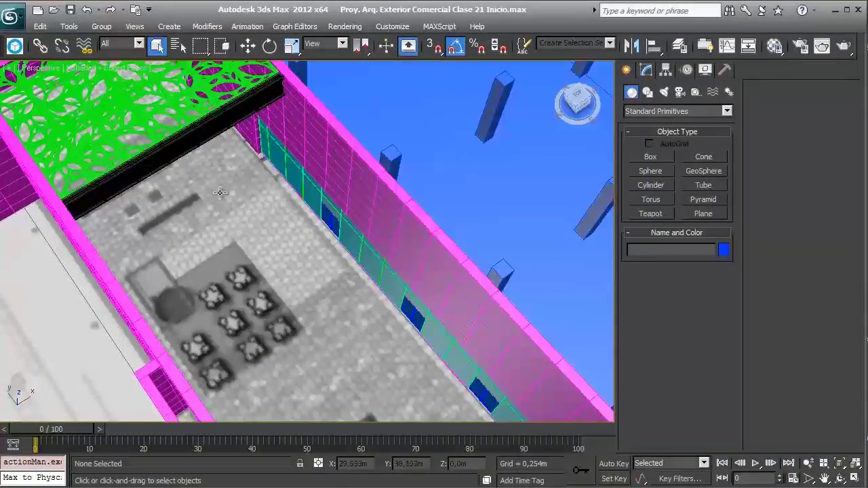
scroll(220, 192, down, 5)
scroll(244, 280, up, 3)
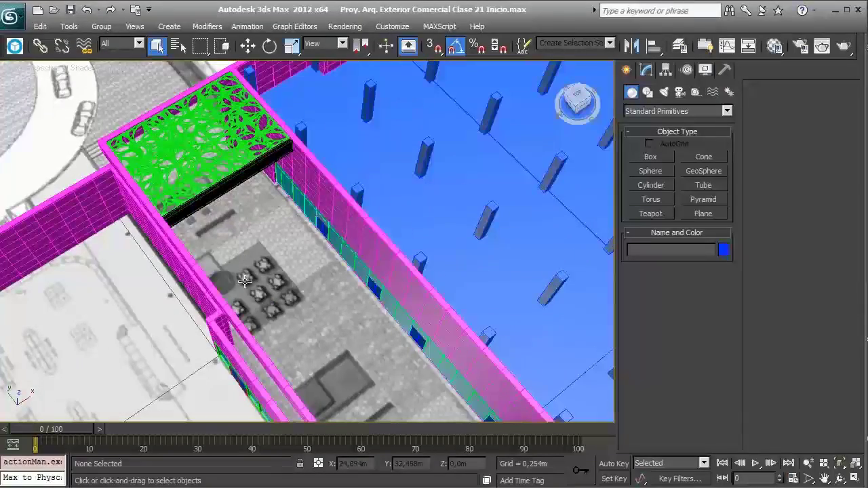
mouse_move(245, 280)
alt+middle_down()
mouse_move(383, 296)
mouse_move(255, 212)
alt+middle_up()
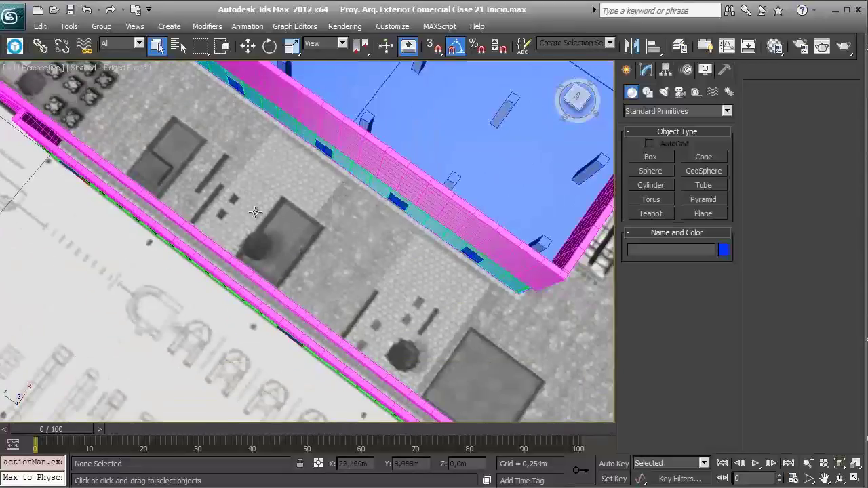
scroll(330, 228, down, 2)
mouse_move(330, 229)
middle_down()
mouse_move(442, 197)
mouse_move(354, 284)
mouse_move(286, 261)
middle_up()
middle_drag(356, 197, 355, 282)
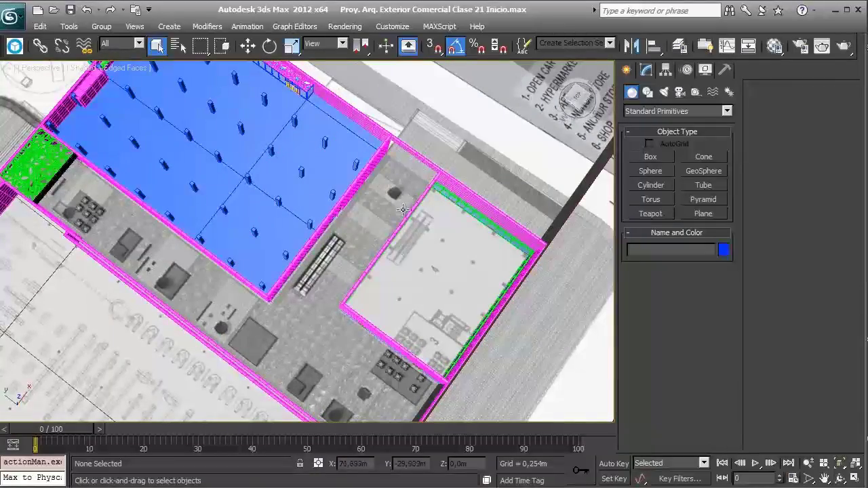
key(alt+Tab)
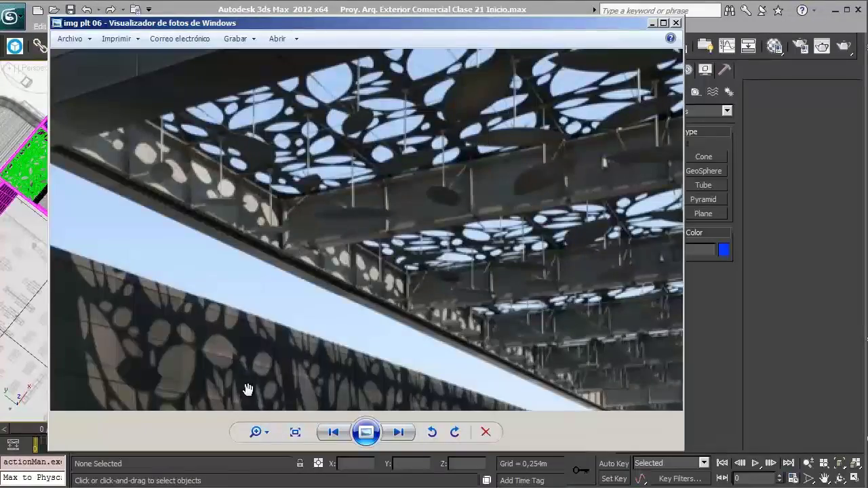
- Browse back through the reference photos to img plt 01
scroll(405, 239, down, 2)
scroll(403, 215, down, 1)
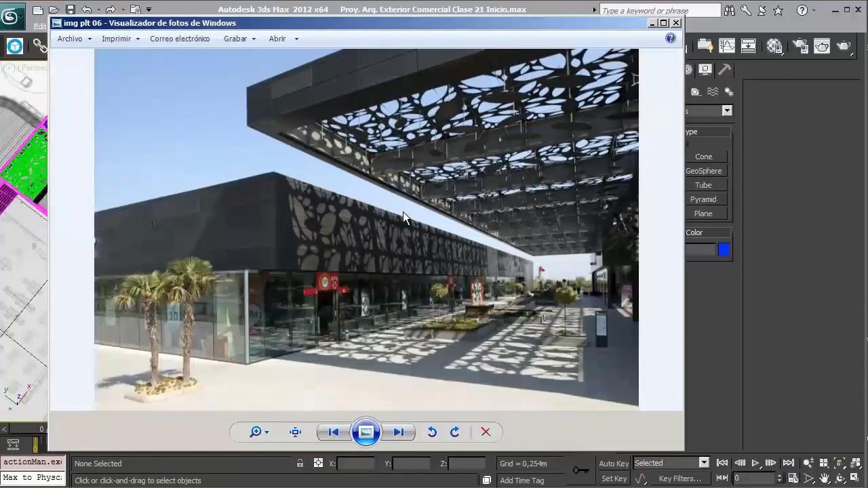
click(337, 434)
click(337, 433)
click(337, 434)
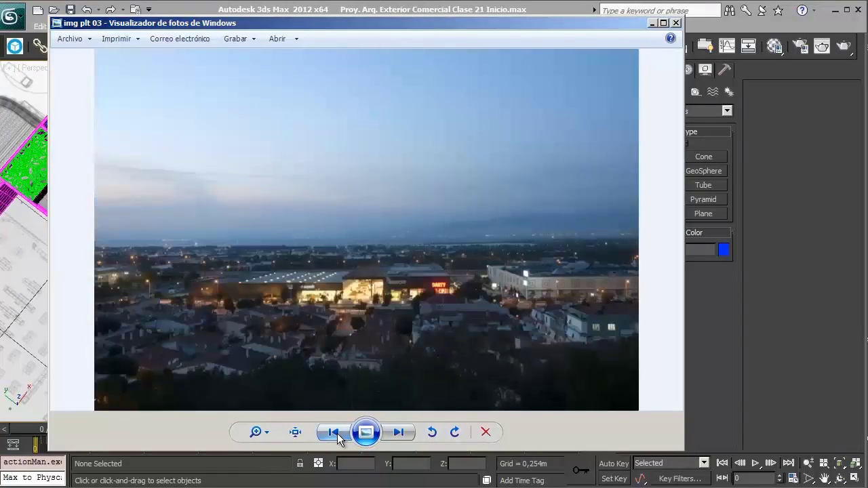
click(337, 433)
click(337, 434)
- Zoom into the roof in img plt 01, then minimize Photo Viewer
scroll(292, 216, up, 2)
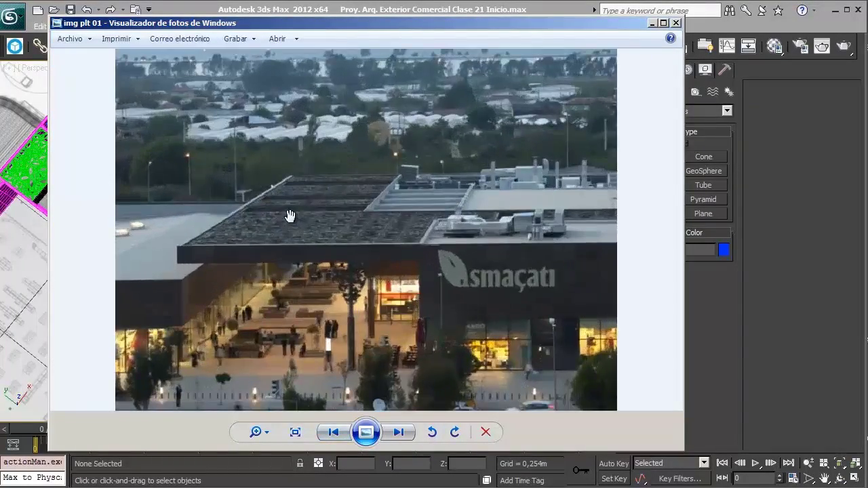
scroll(264, 203, up, 2)
scroll(246, 194, up, 2)
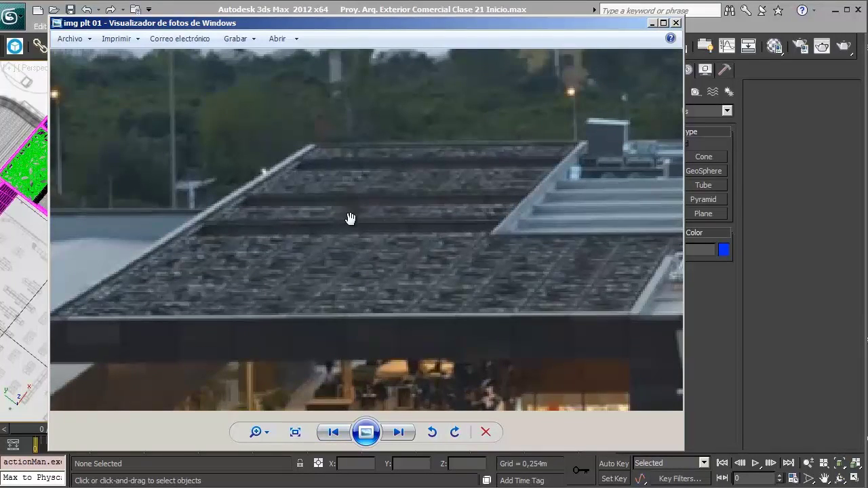
scroll(387, 254, down, 2)
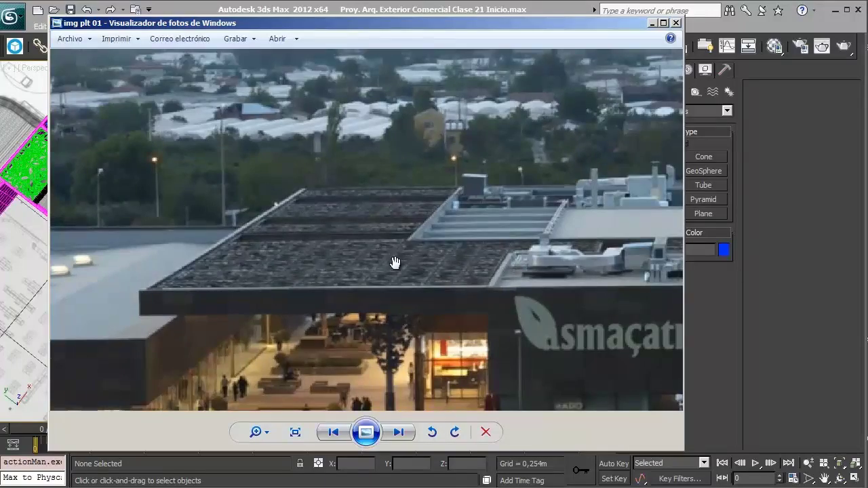
scroll(396, 262, down, 2)
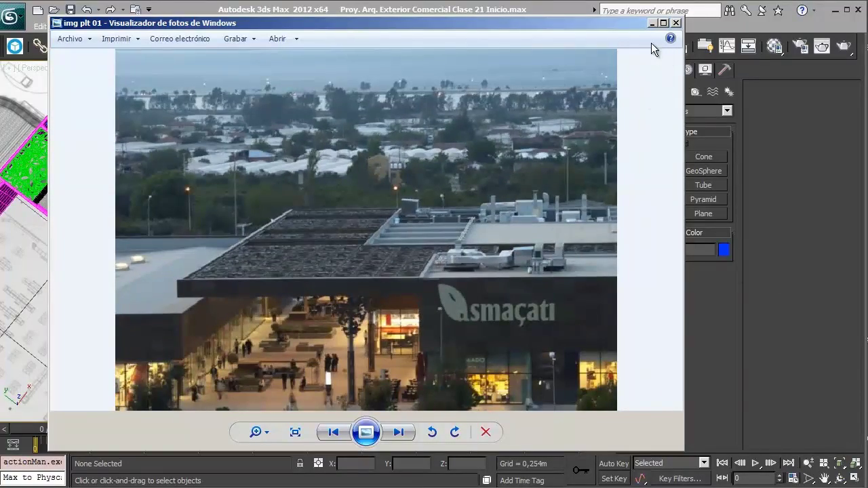
click(655, 23)
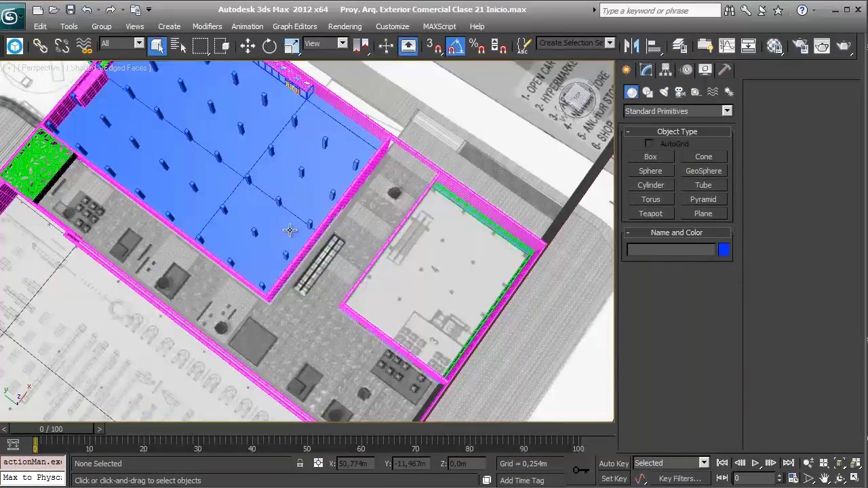
- Select the green perforated canopy group and zoom the view to it
alt+middle_drag(268, 235, 192, 188)
click(192, 187)
key(z)
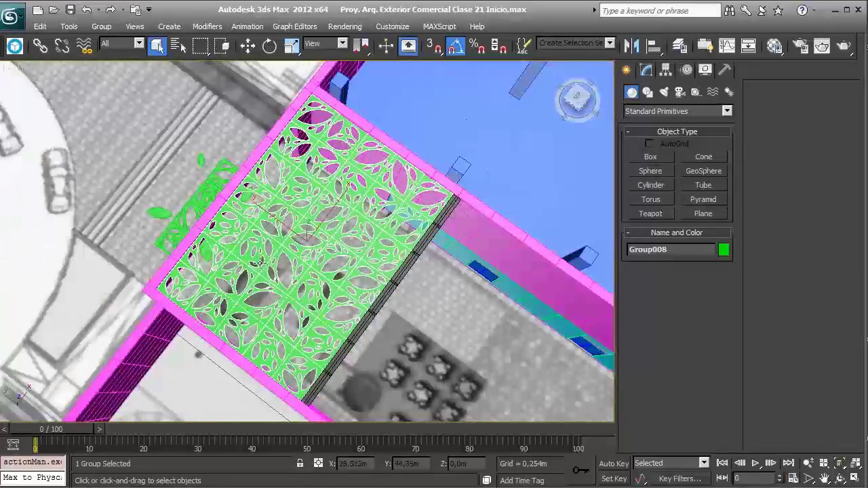
mouse_move(260, 265)
alt+middle_down()
mouse_move(309, 203)
mouse_move(418, 133)
alt+middle_up()
scroll(417, 133, up, 3)
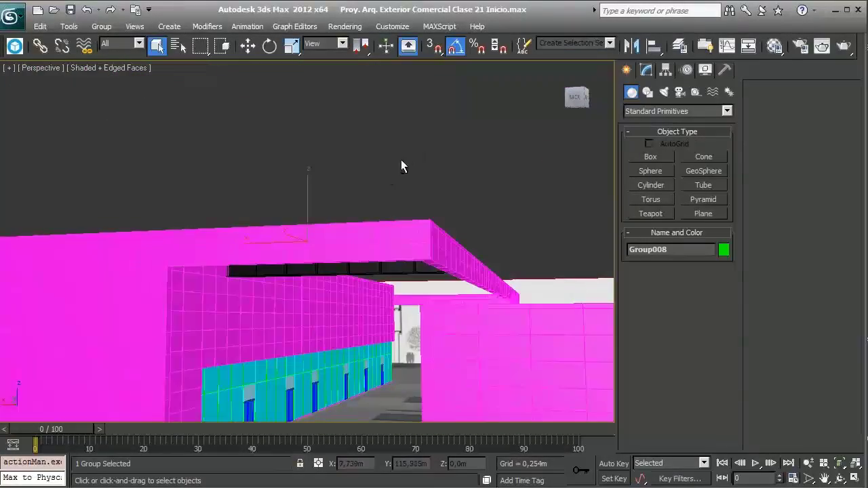
scroll(341, 163, up, 2)
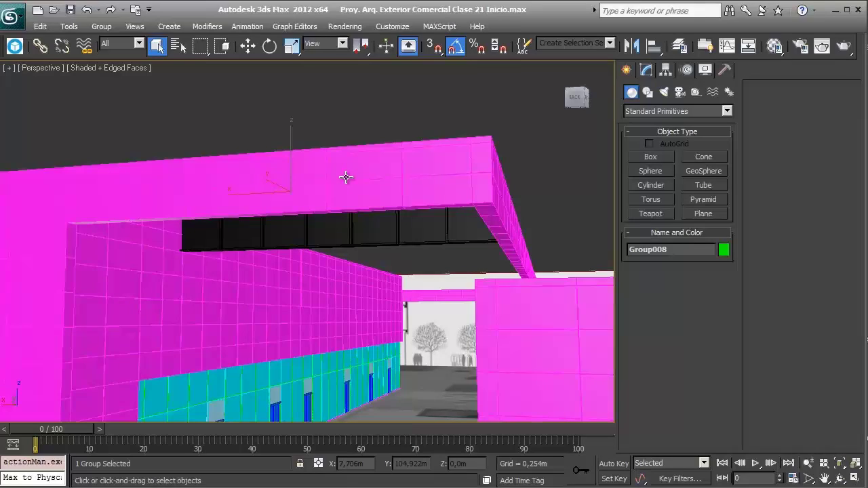
middle_drag(446, 232, 420, 209)
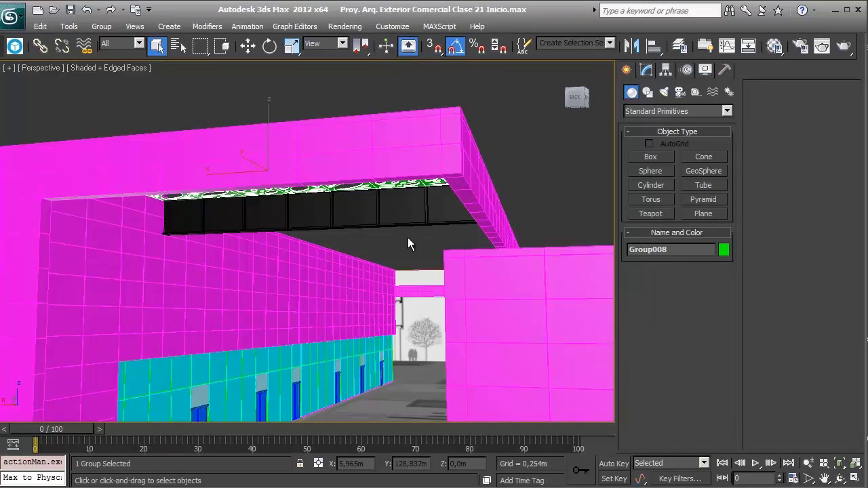
- Add the top magenta beam and wall to the selection and view it frontally
click(336, 136)
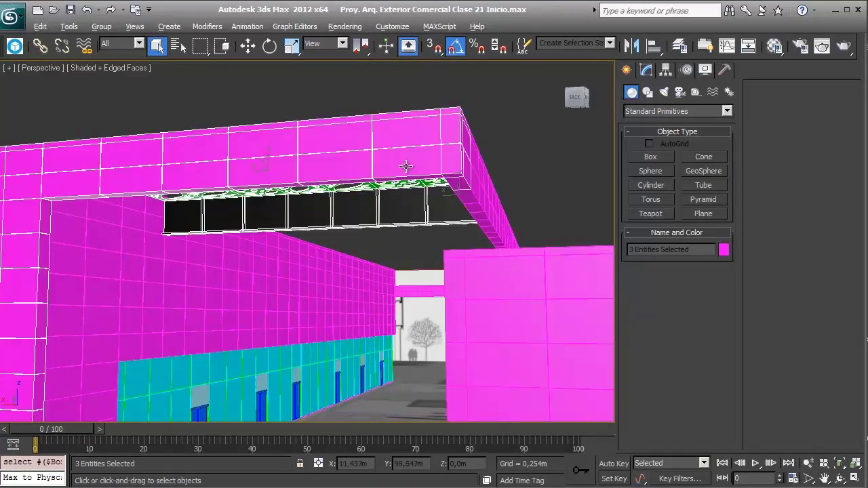
mouse_move(406, 166)
alt+middle_down()
mouse_move(335, 207)
mouse_move(416, 219)
alt+middle_up()
mouse_move(251, 224)
middle_down()
mouse_move(333, 246)
mouse_move(306, 252)
middle_up()
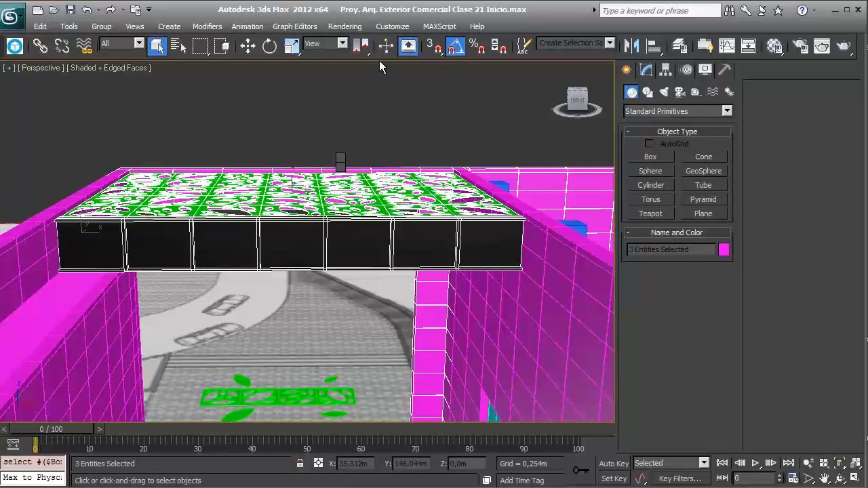
- Isolate the canopy, beam and walls and zoom in on the perforated slab
key(alt+q)
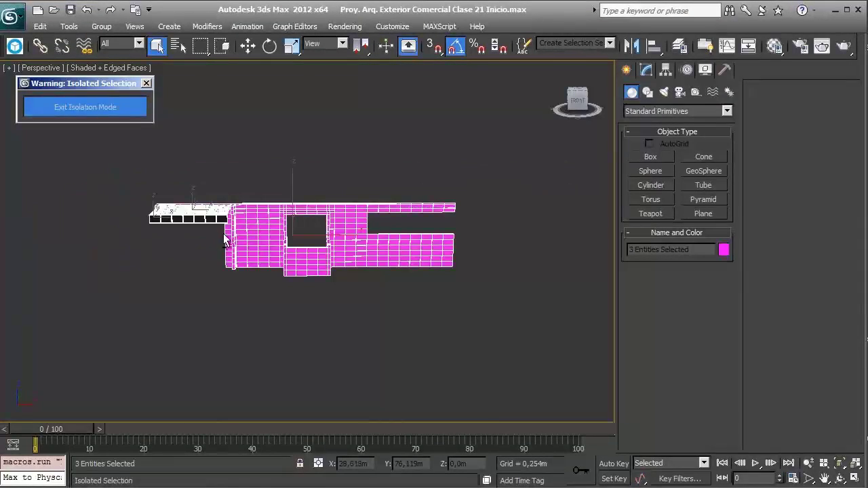
alt+middle_drag(234, 237, 389, 248)
click(274, 231)
mouse_move(273, 230)
middle_down()
mouse_move(155, 209)
mouse_move(333, 248)
middle_up()
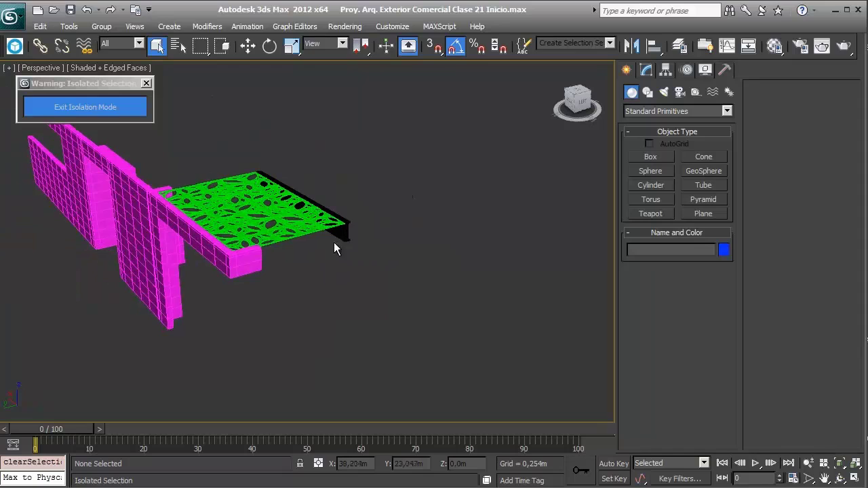
scroll(275, 216, up, 3)
scroll(244, 234, down, 4)
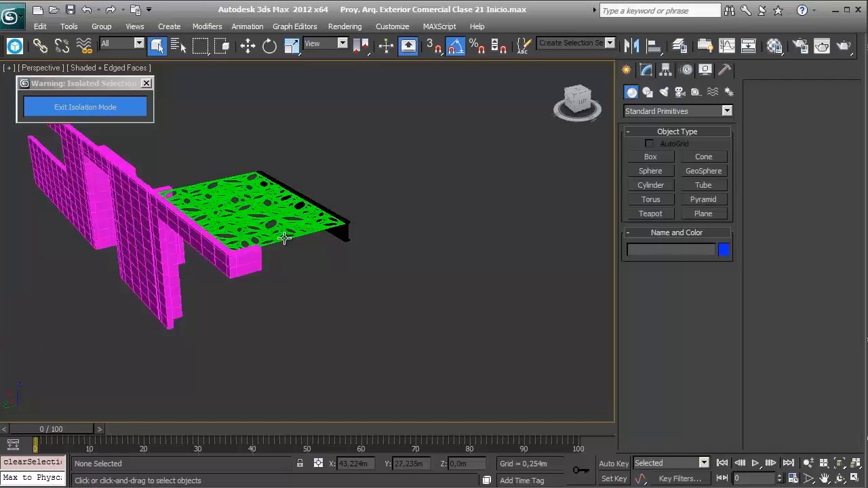
- Try the Plane primitive in Left view, then return to Perspective and pick Box
key(l)
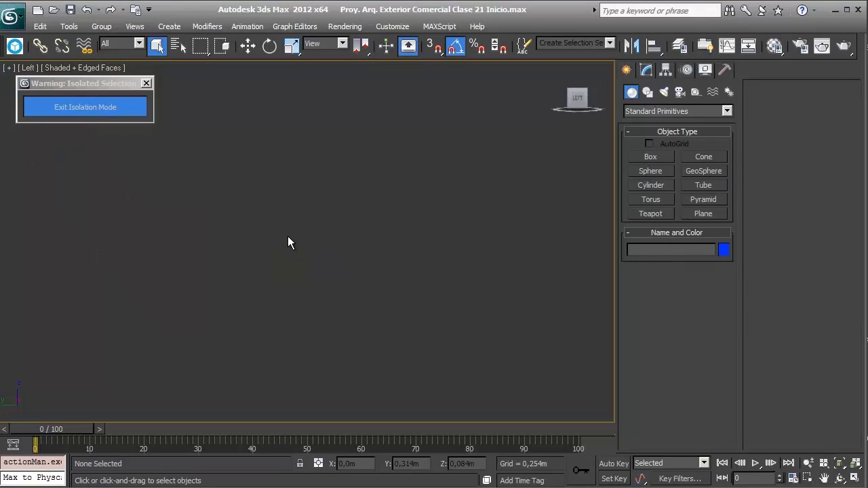
mouse_move(364, 217)
middle_down()
mouse_move(308, 247)
mouse_move(239, 197)
middle_up()
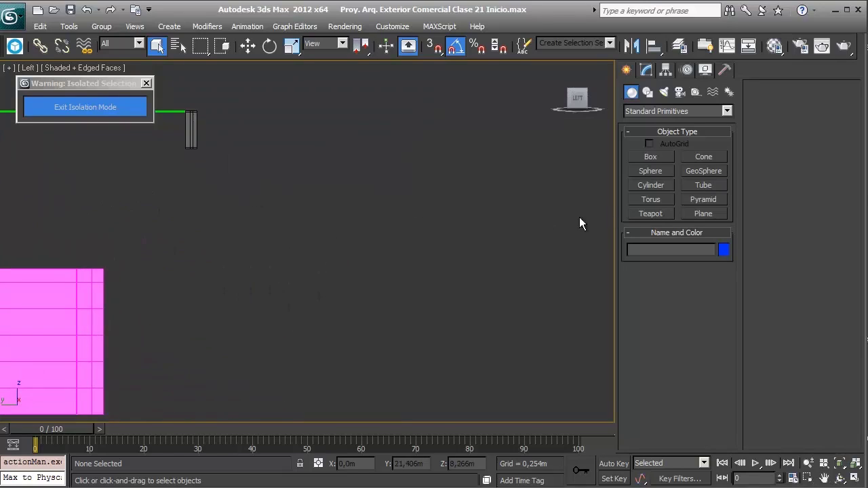
click(697, 213)
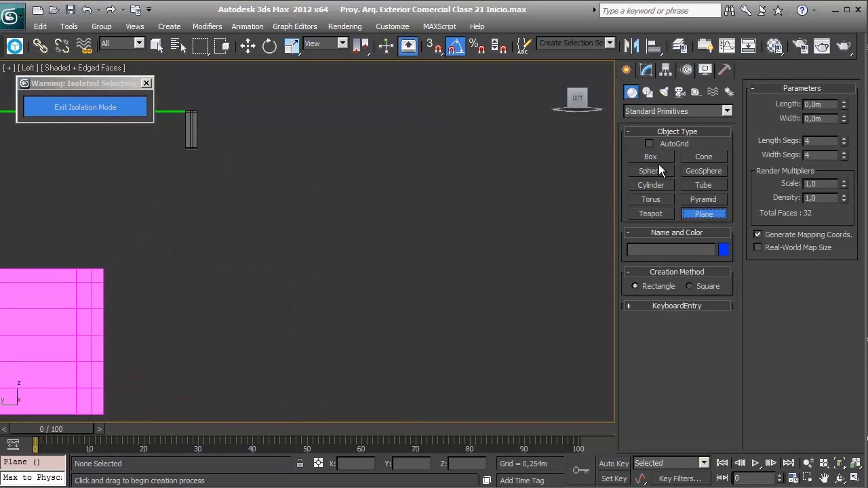
key(p)
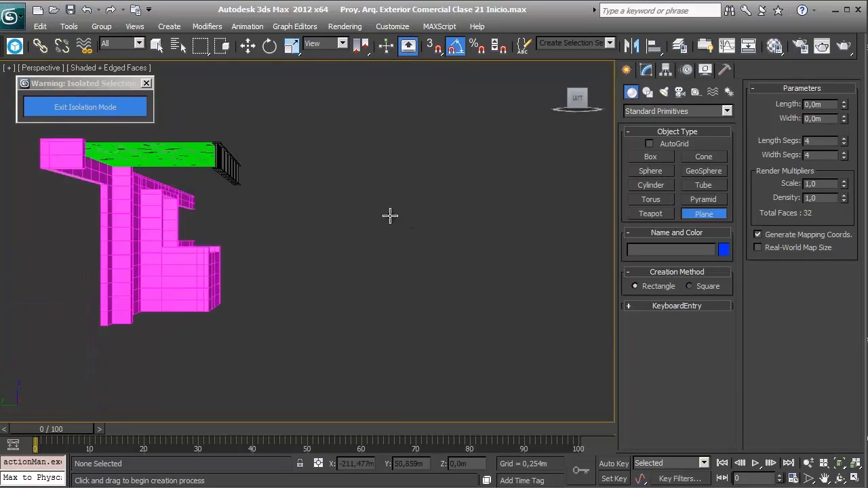
scroll(393, 215, up, 3)
scroll(407, 245, up, 3)
scroll(428, 266, down, 4)
scroll(380, 244, down, 3)
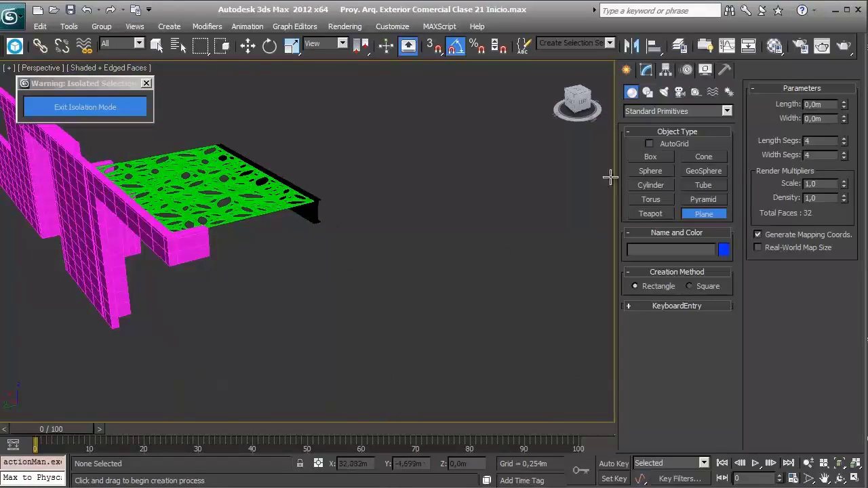
click(650, 156)
- Draw a new box beside the canopy and stop creating further boxes
drag(453, 202, 445, 356)
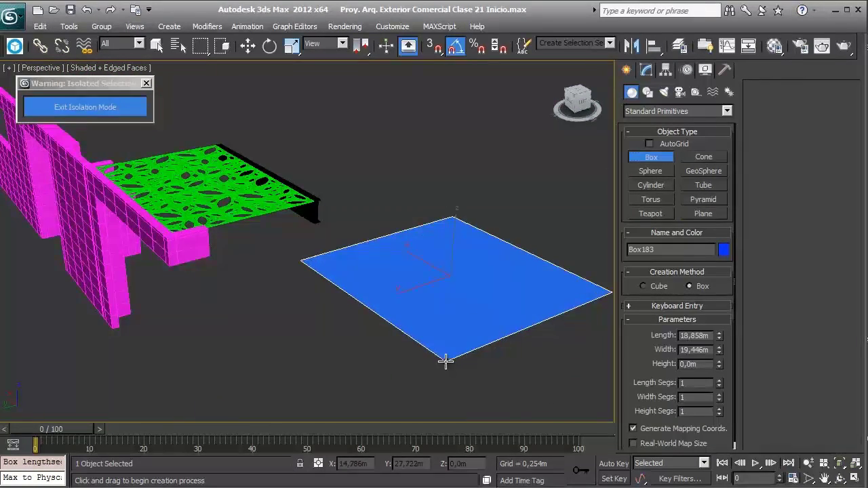
click(453, 290)
middle_drag(453, 290, 384, 281)
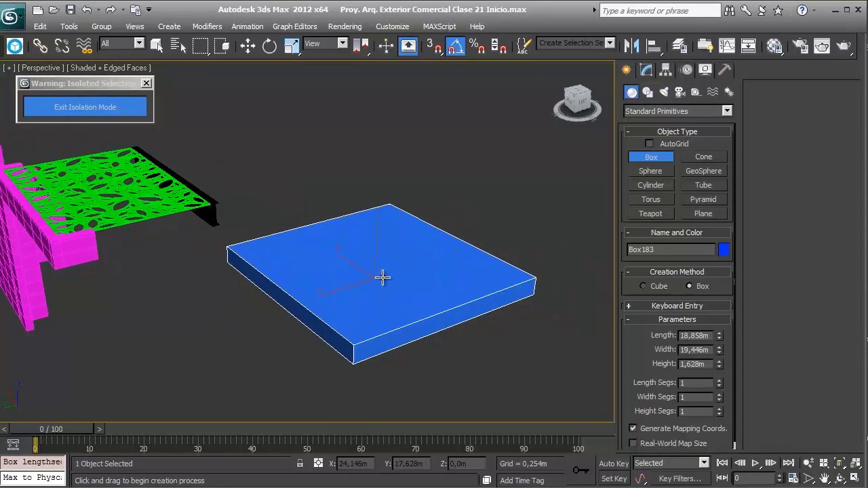
right_click(391, 277)
- Set the box to Length 20, Width 20 and Height 1 in the Modify panel
click(647, 70)
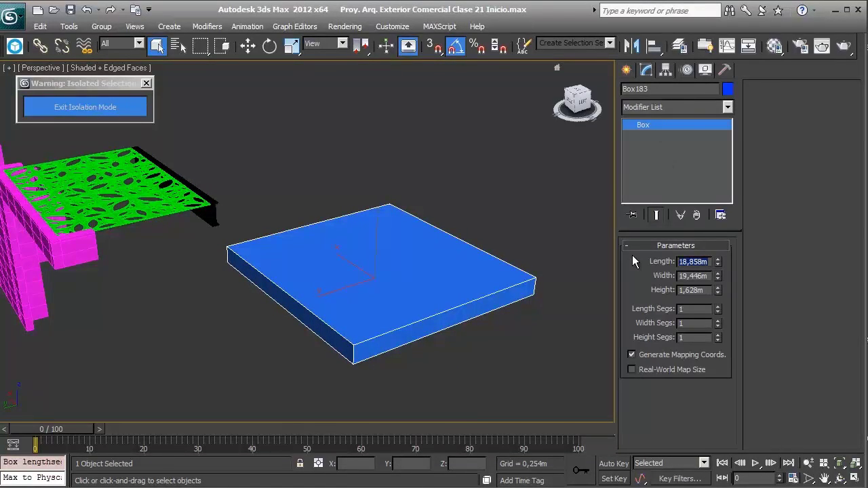
text(20)
key(Tab)
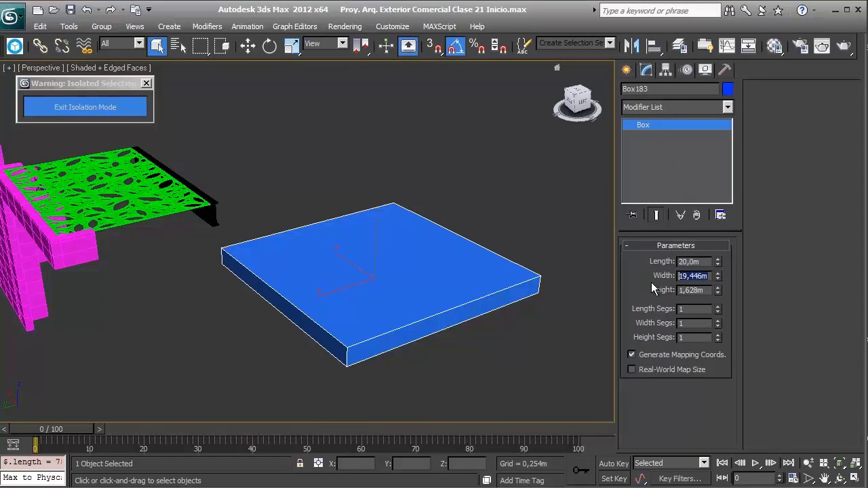
text(20)
key(Tab)
text(1)
key(Return)
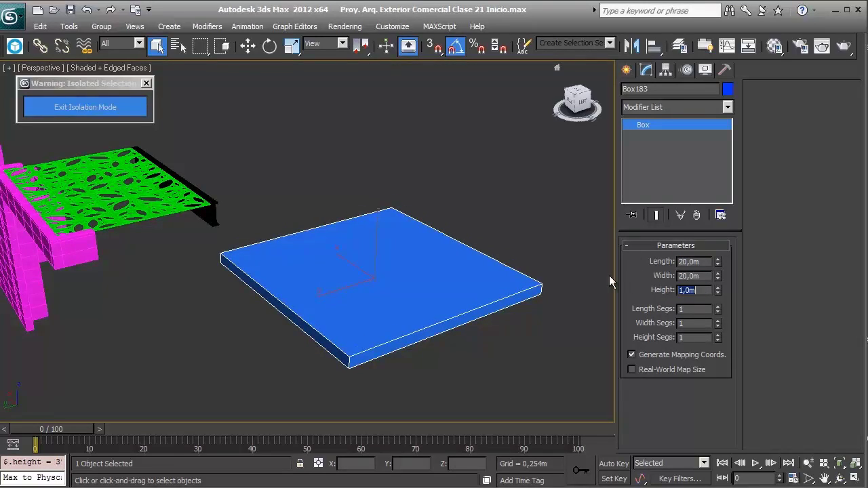
middle_drag(512, 274, 468, 253)
scroll(441, 271, up, 2)
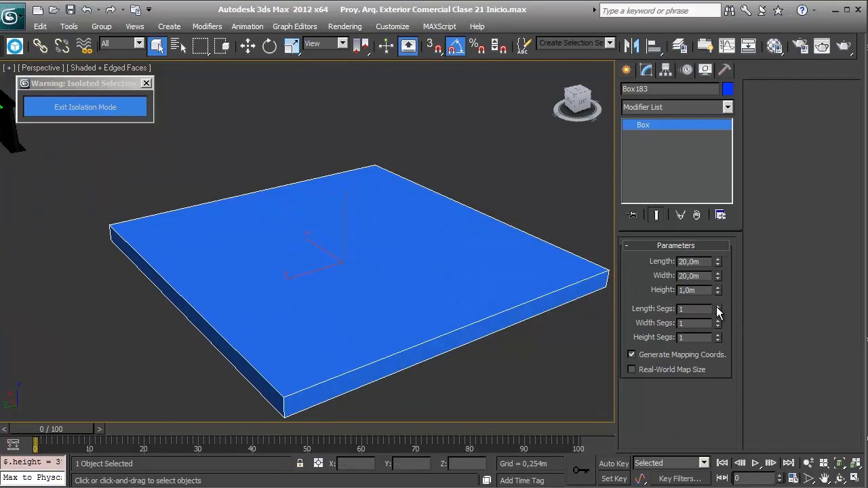
- Give the box 10 length segments and 10 width segments
drag(718, 306, 710, 312)
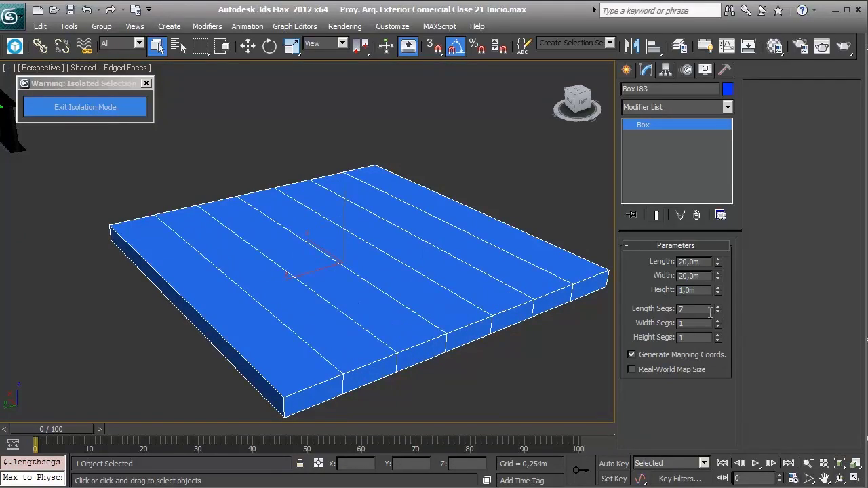
double_click(710, 312)
text(10)
key(Tab)
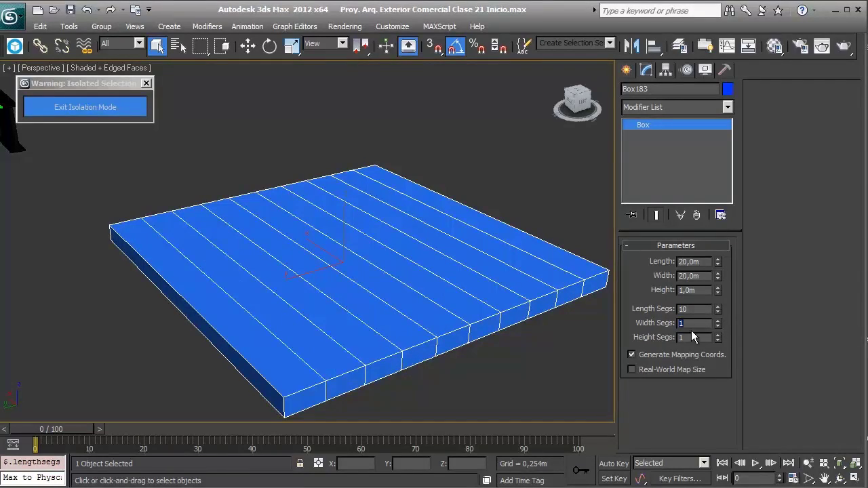
text(10)
key(Return)
alt+middle_drag(471, 251, 421, 260)
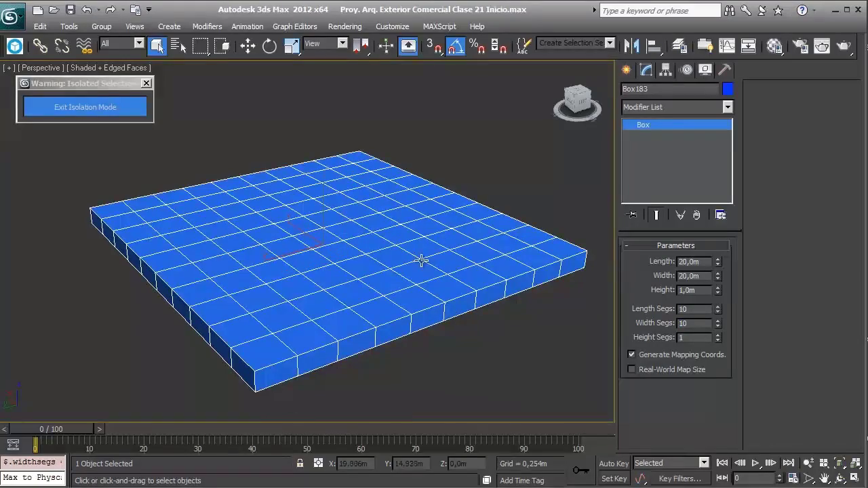
mouse_move(381, 285)
alt+middle_down()
mouse_move(417, 261)
mouse_move(398, 274)
alt+middle_up()
- Apply a Lattice modifier to Box183 from the Modifier List
key(w)
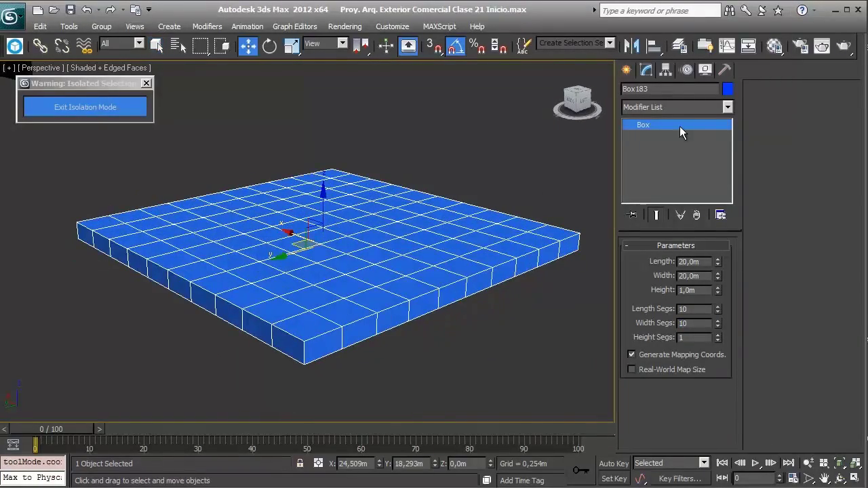
click(679, 107)
drag(729, 154, 733, 274)
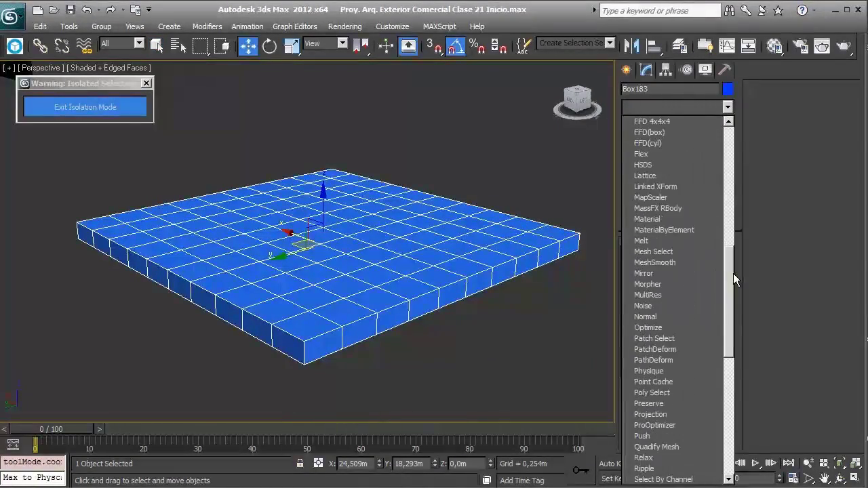
click(660, 177)
- Inspect the 0,051m lattice struts, then switch the Lattice off to show the solid box
mouse_move(406, 257)
alt+middle_down()
mouse_move(447, 249)
mouse_move(417, 234)
alt+middle_up()
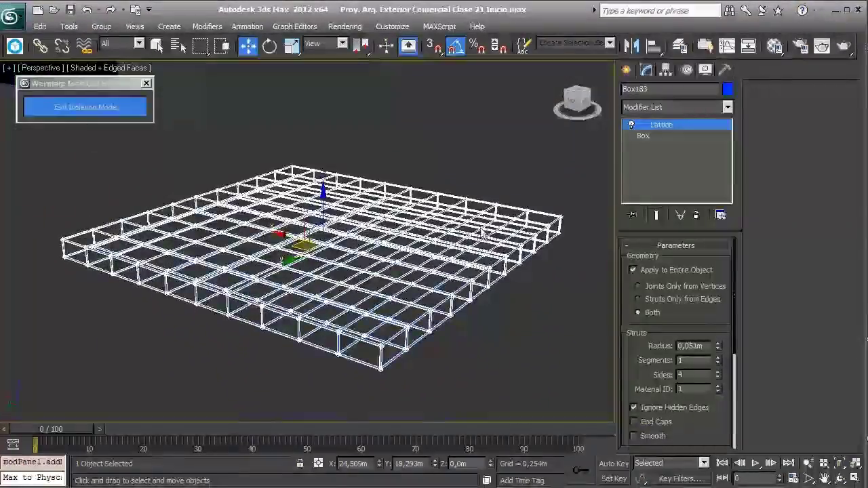
scroll(417, 235, up, 3)
mouse_move(407, 255)
alt+middle_down()
mouse_move(422, 264)
mouse_move(430, 249)
mouse_move(430, 258)
alt+middle_up()
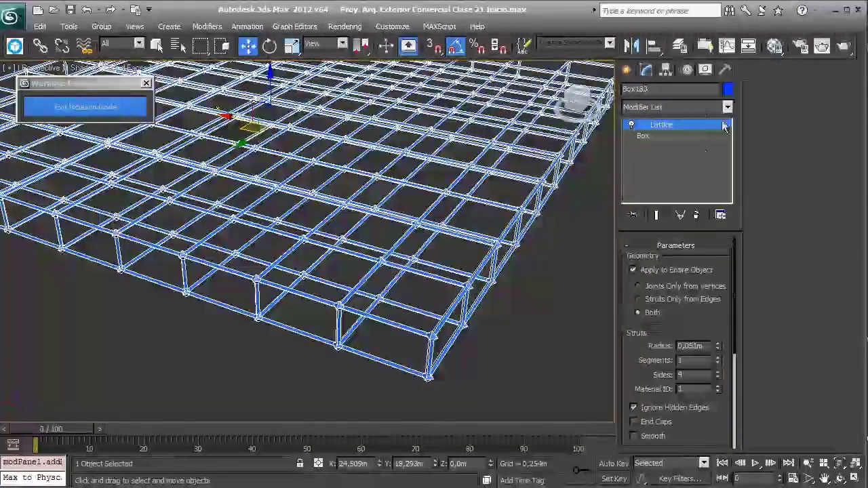
click(632, 126)
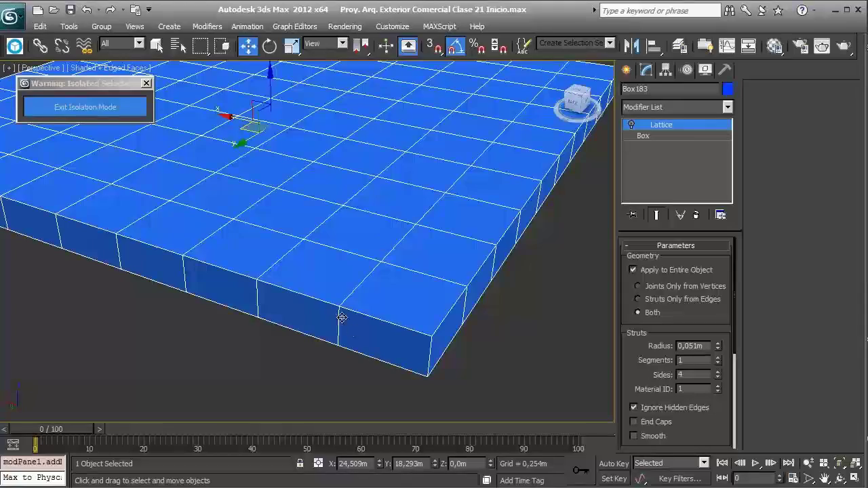
scroll(434, 210, down, 3)
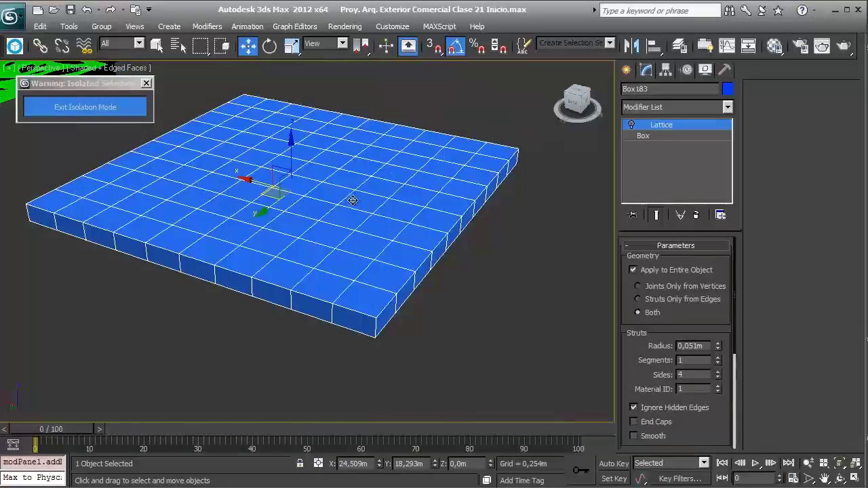
scroll(407, 190, up, 3)
scroll(395, 189, up, 1)
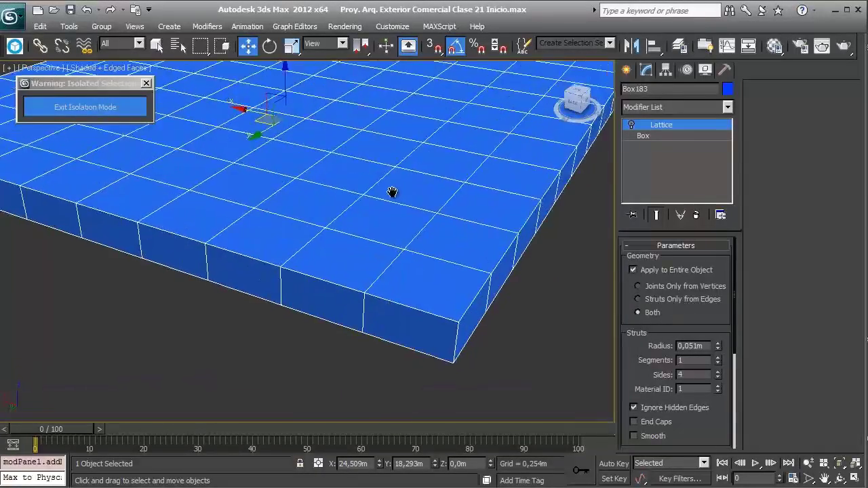
scroll(392, 194, up, 2)
scroll(385, 195, down, 1)
scroll(374, 193, down, 1)
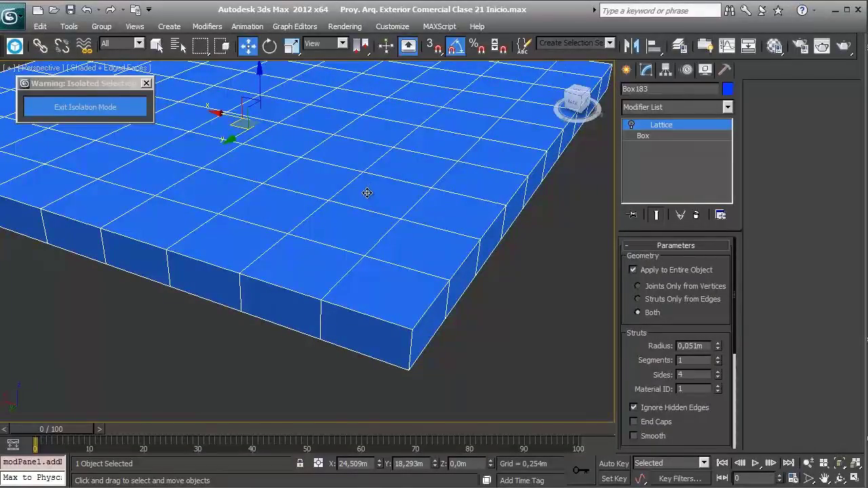
scroll(393, 199, down, 2)
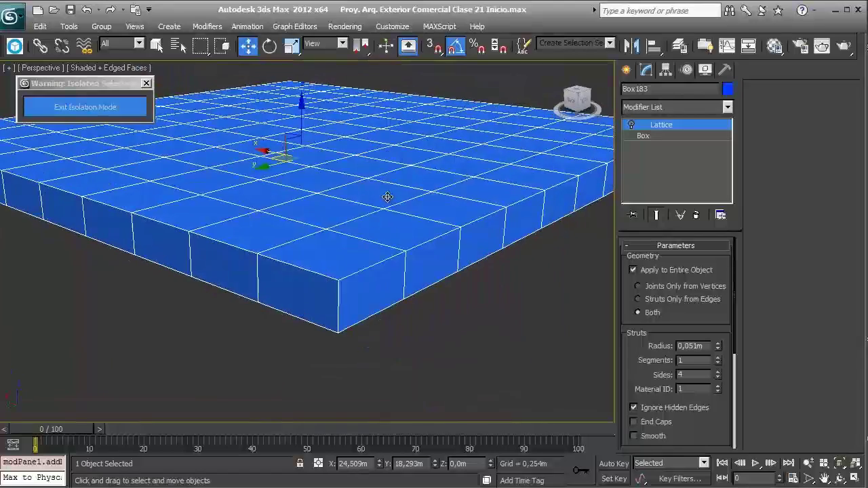
scroll(391, 203, up, 1)
scroll(394, 206, up, 1)
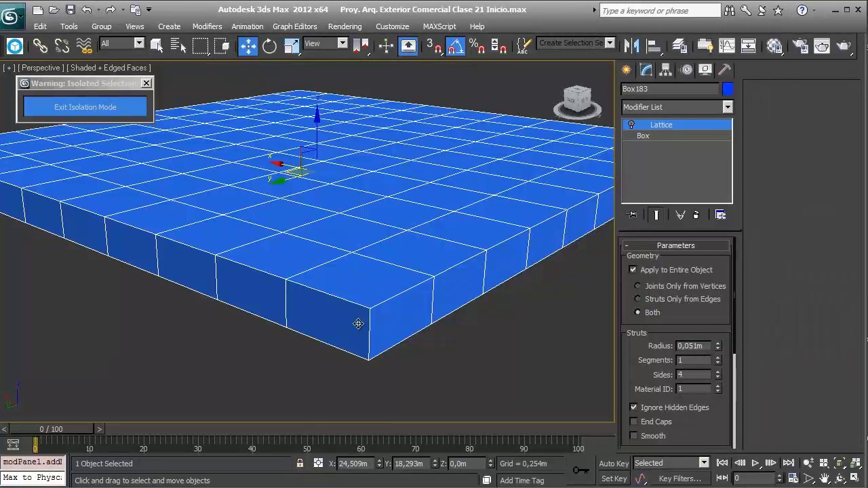
scroll(356, 264, up, 3)
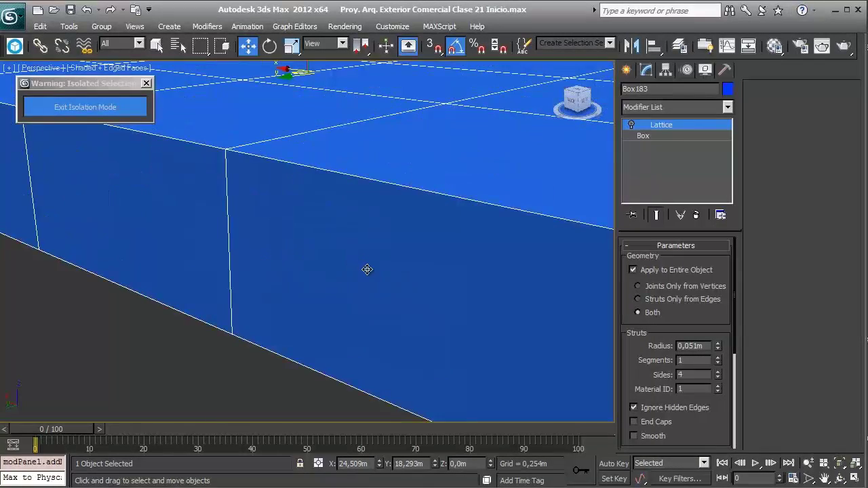
scroll(366, 269, down, 3)
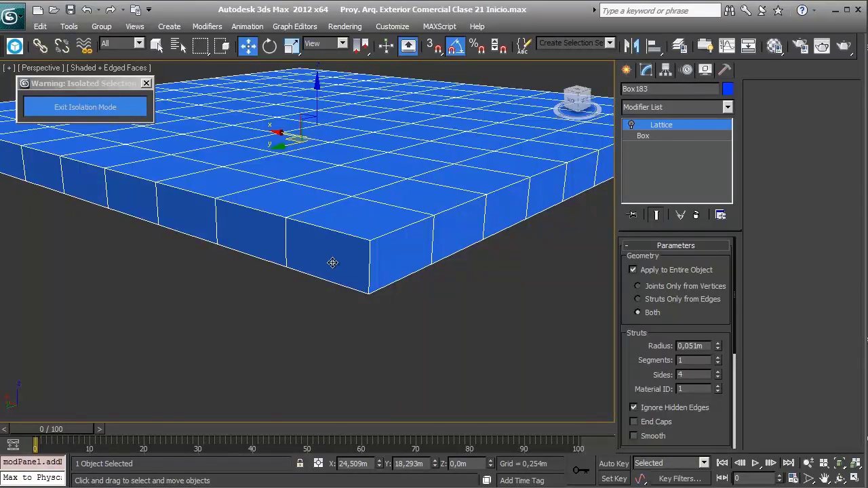
middle_drag(350, 246, 359, 262)
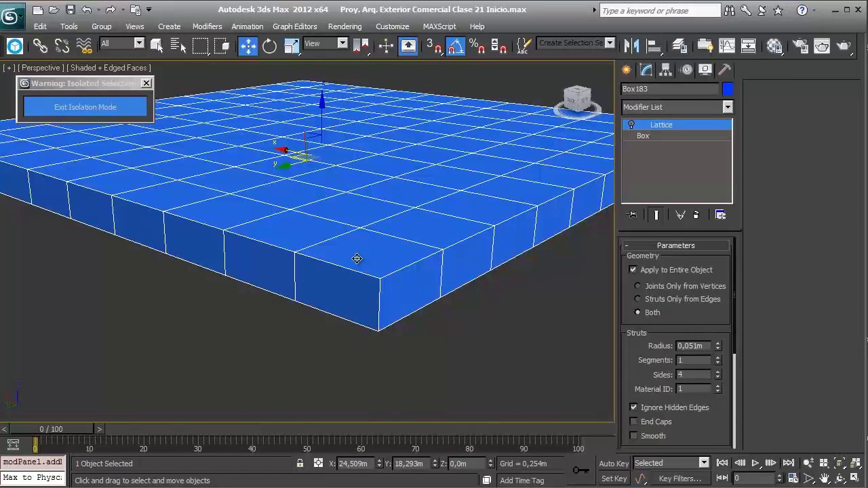
- Raise the box height to 1,475m and turn the Lattice back on
click(700, 171)
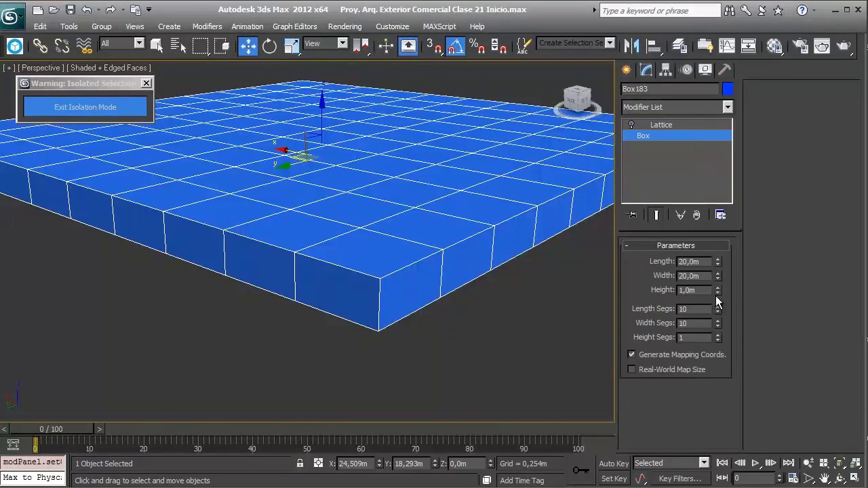
drag(717, 290, 717, 261)
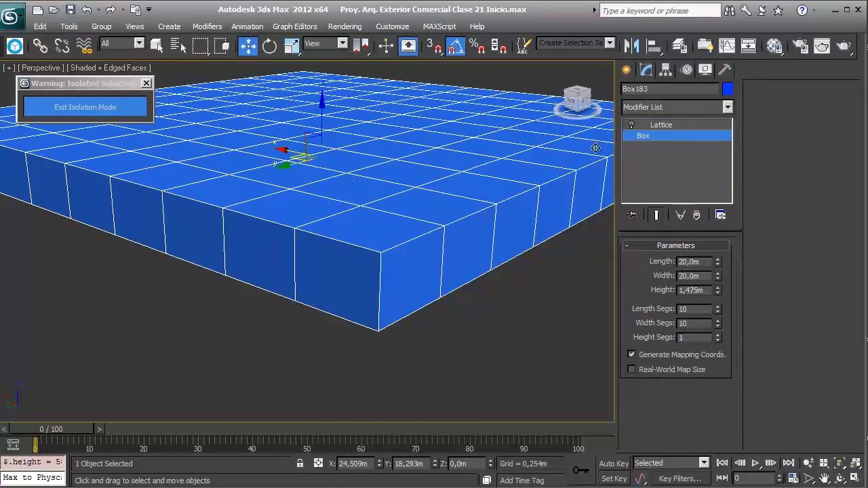
click(632, 125)
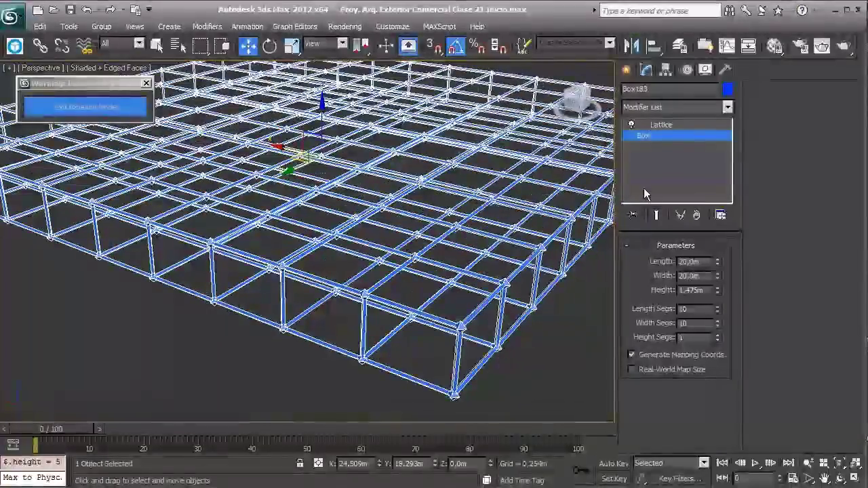
- Adjust the Lattice strut radius, ending at 0,076m
click(649, 126)
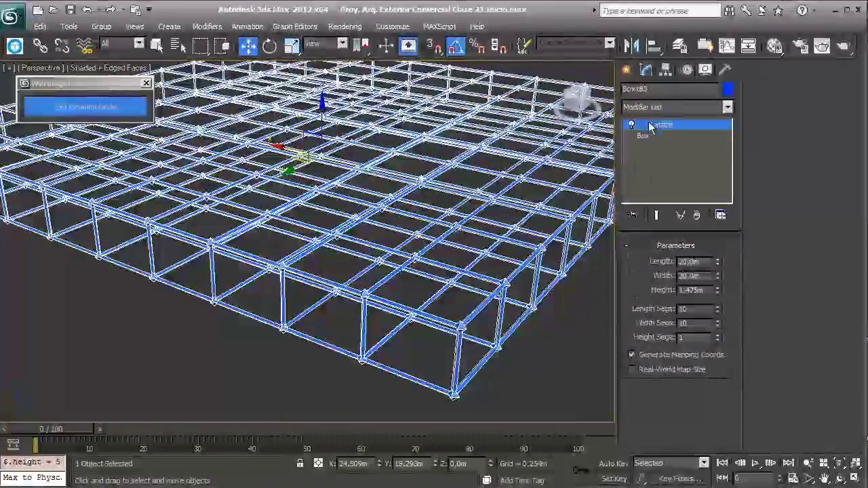
mouse_move(715, 345)
mouse_down()
mouse_move(712, 314)
mouse_move(724, 352)
mouse_move(720, 334)
mouse_up()
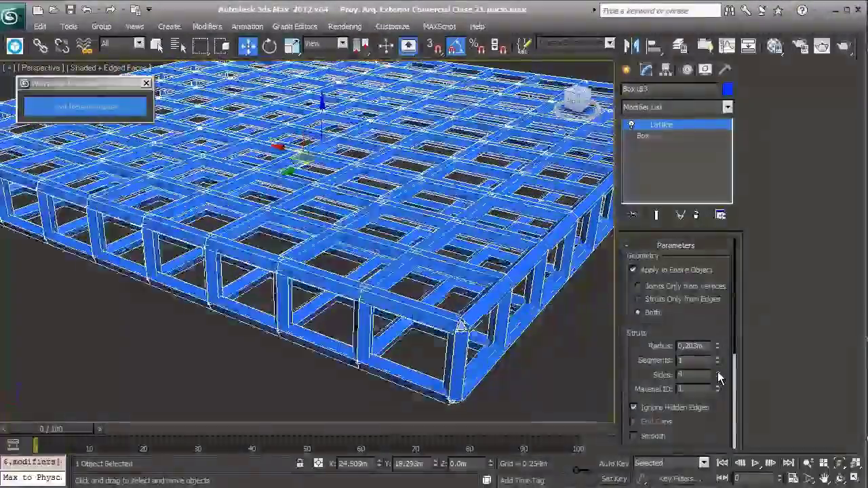
drag(719, 377, 719, 384)
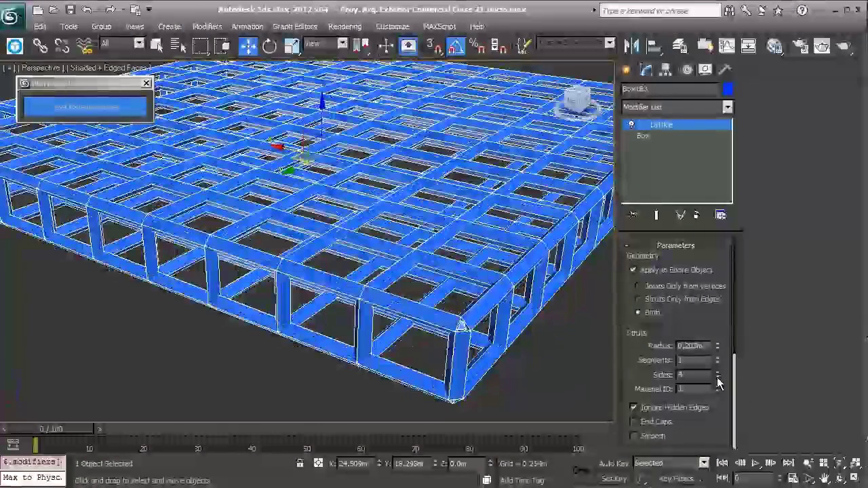
drag(718, 347, 719, 356)
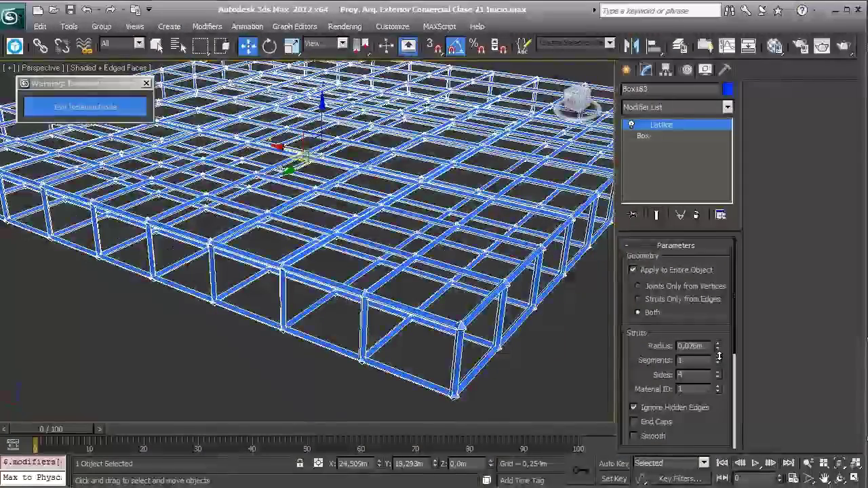
- Set the Lattice geometry to Struts Only from Edges, with no joint shapes
click(656, 286)
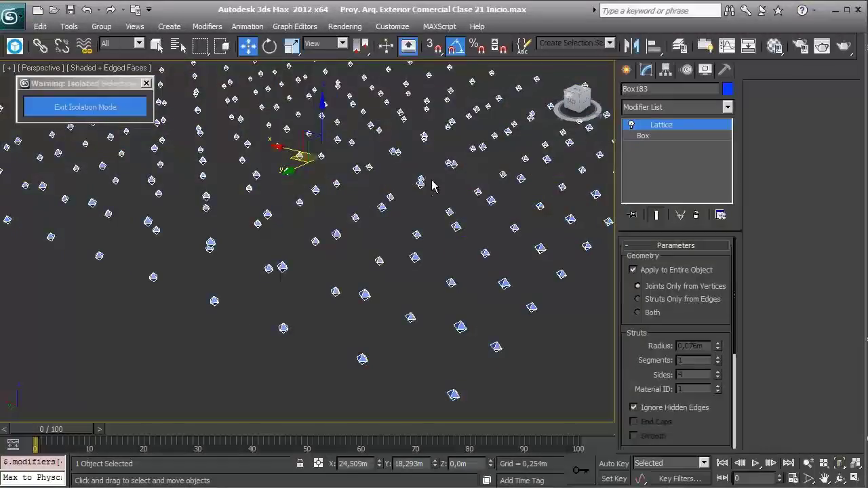
mouse_move(432, 185)
alt+middle_down()
mouse_move(423, 193)
mouse_move(432, 195)
alt+middle_up()
click(651, 299)
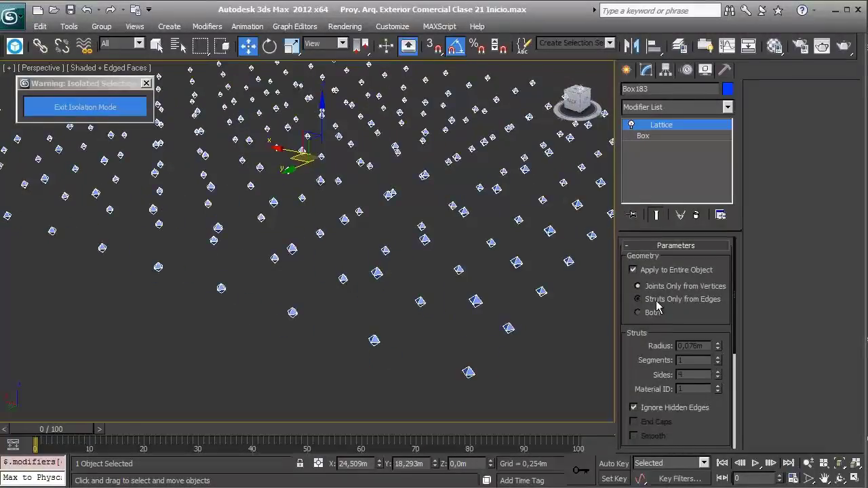
alt+middle_drag(480, 246, 471, 249)
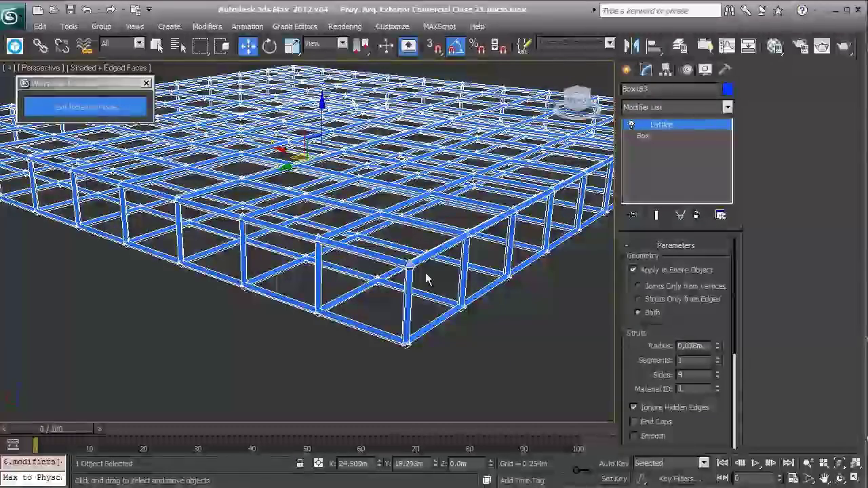
alt+middle_drag(425, 273, 434, 268)
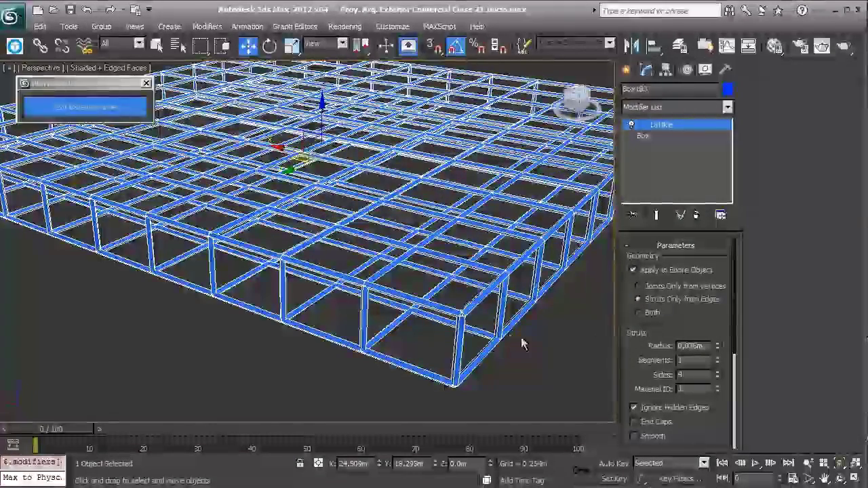
mouse_move(490, 330)
alt+middle_down()
mouse_move(473, 302)
mouse_move(352, 322)
mouse_move(336, 284)
mouse_move(366, 325)
alt+middle_up()
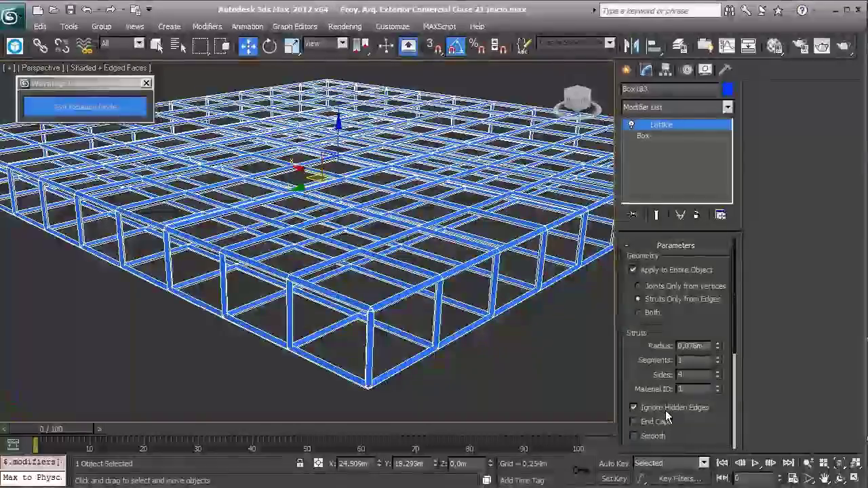
- Uncheck Ignore Hidden Edges to add diagonal struts across every face
click(660, 411)
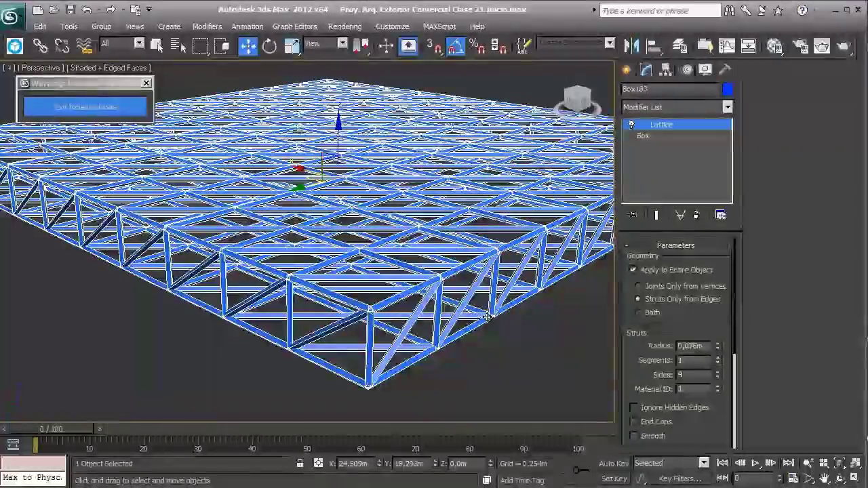
mouse_move(433, 284)
alt+middle_down()
mouse_move(442, 318)
mouse_move(510, 298)
alt+middle_up()
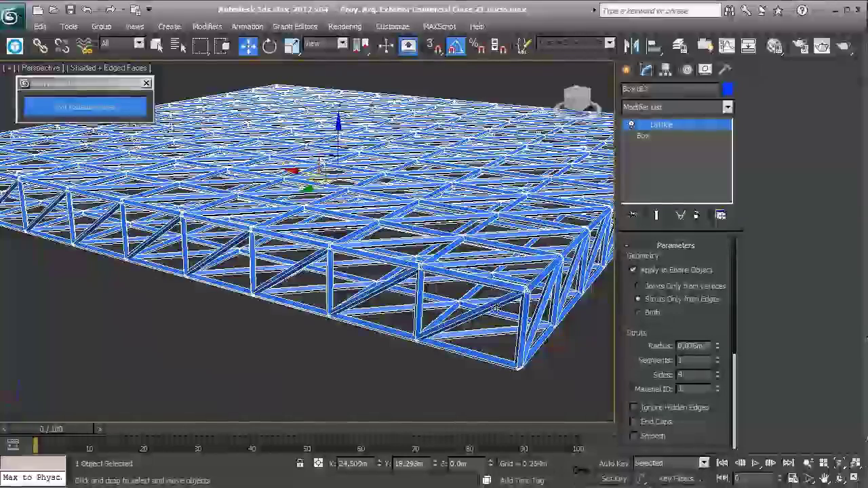
alt+middle_drag(511, 296, 460, 295)
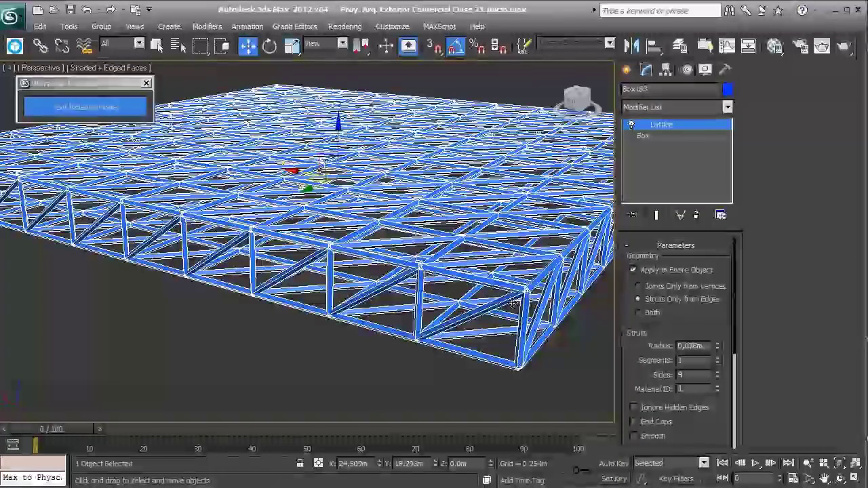
scroll(427, 284, down, 2)
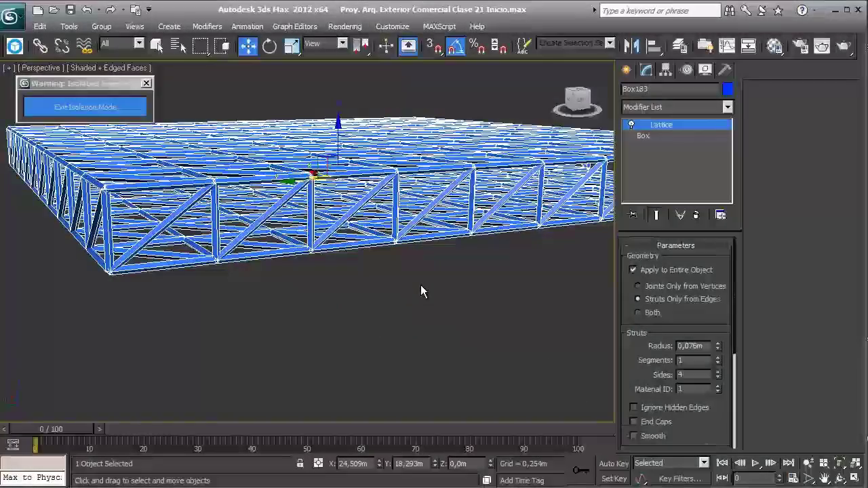
- Turn off edged faces so the lattice shows as solid blue struts
alt+middle_drag(420, 285, 417, 284)
scroll(407, 285, down, 5)
scroll(420, 298, up, 3)
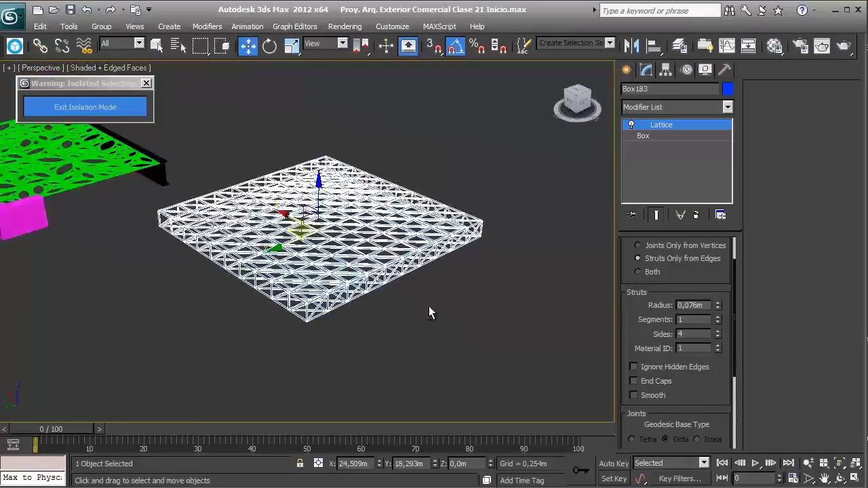
scroll(429, 306, up, 3)
key(F4)
alt+middle_drag(414, 306, 391, 282)
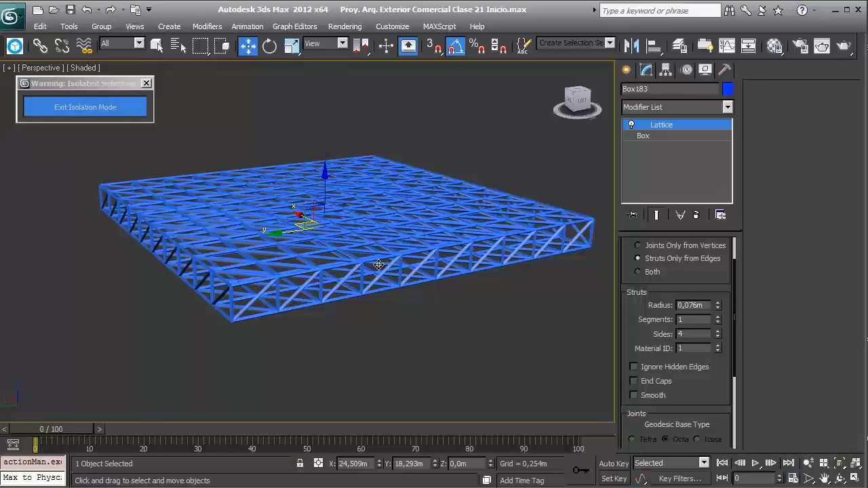
middle_drag(378, 264, 400, 268)
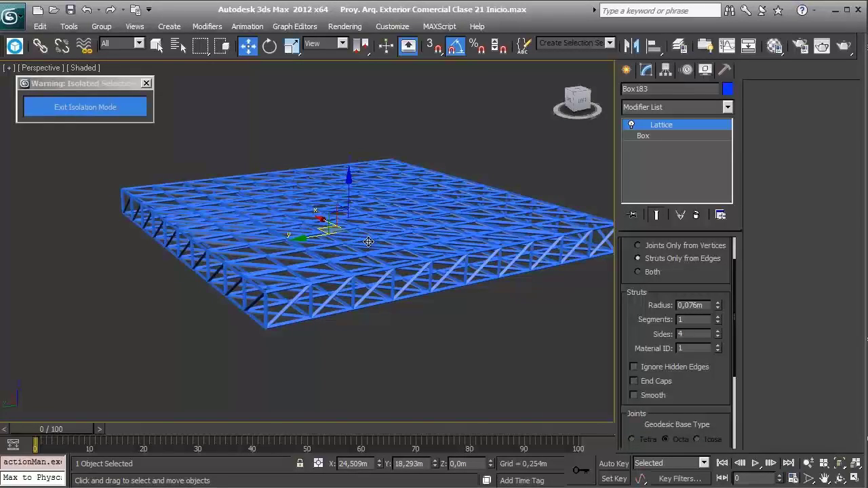
- Zoom and orbit in close to inspect the lattice's diagonal bracing from a low angle
scroll(388, 261, up, 3)
scroll(387, 251, up, 3)
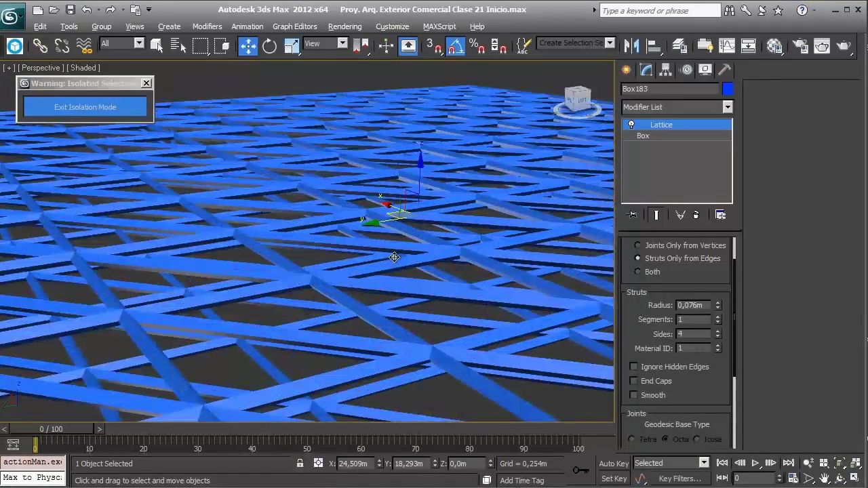
scroll(394, 257, up, 3)
scroll(396, 251, up, 3)
scroll(397, 246, up, 2)
scroll(400, 242, up, 2)
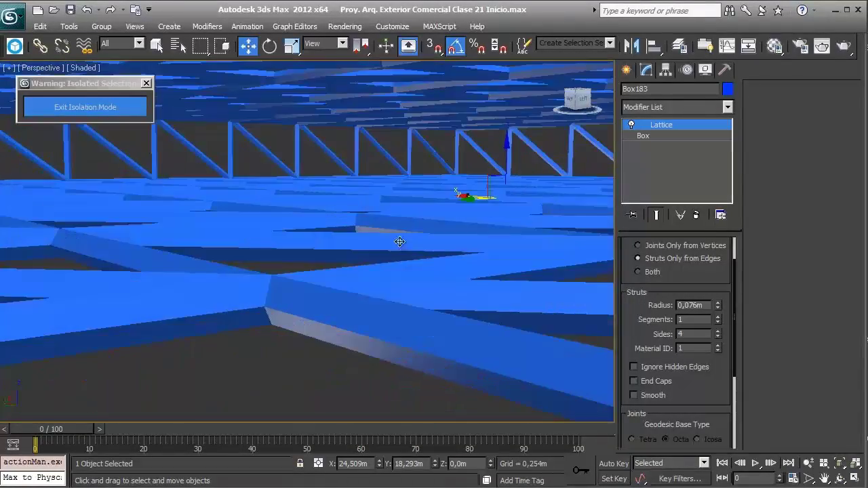
scroll(397, 244, down, 2)
scroll(376, 252, down, 2)
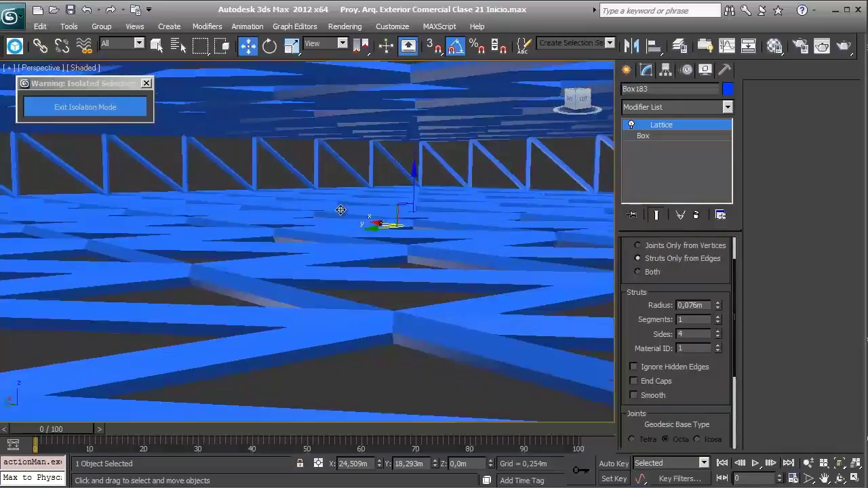
mouse_move(378, 198)
alt+middle_down()
mouse_move(308, 213)
mouse_move(404, 167)
mouse_move(449, 167)
alt+middle_up()
- Switch to the reference photos, advance to img plt 06 and zoom into its perforated canopy
key(alt+Tab)
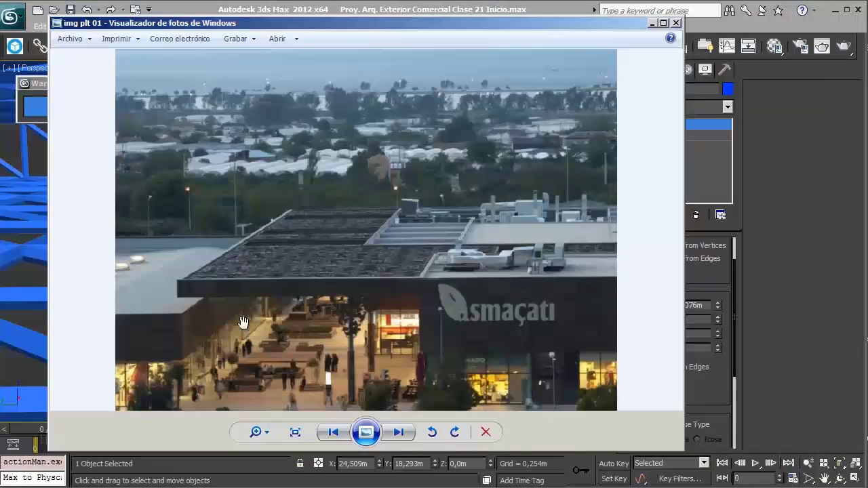
click(398, 432)
click(392, 433)
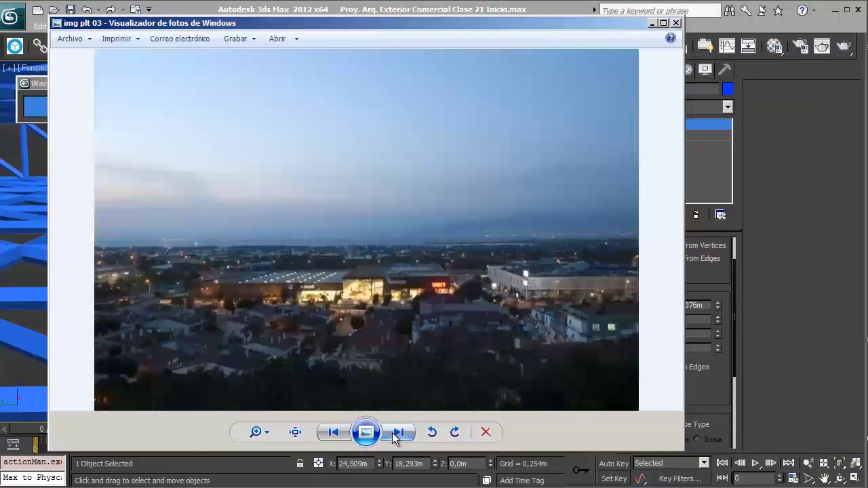
click(392, 432)
click(392, 433)
click(392, 433)
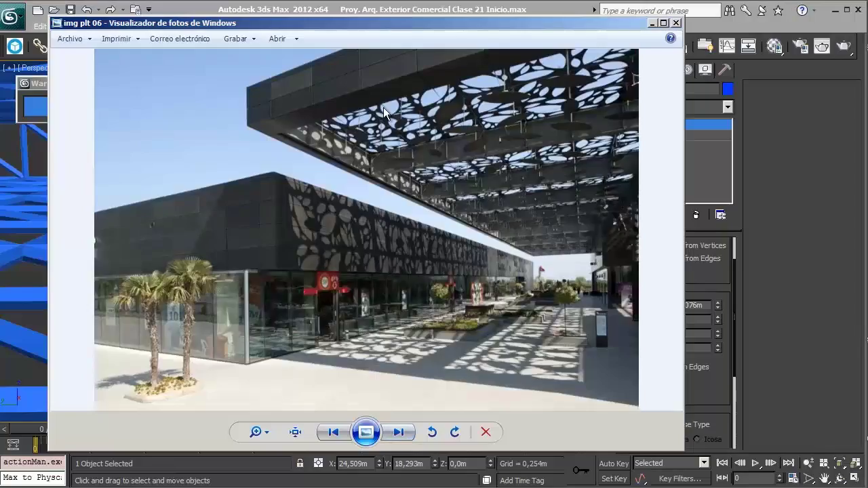
scroll(383, 108, up, 5)
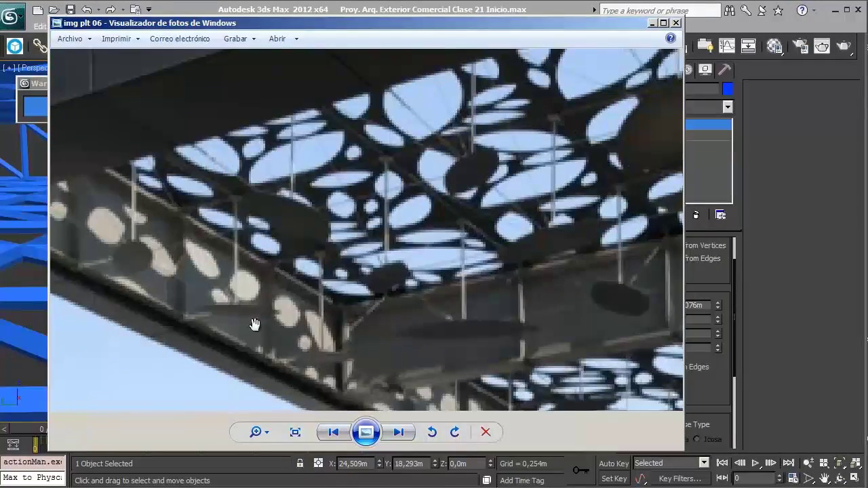
- Delete the trial lattice box and view the green canopy and pink frame from the left
key(alt+F4)
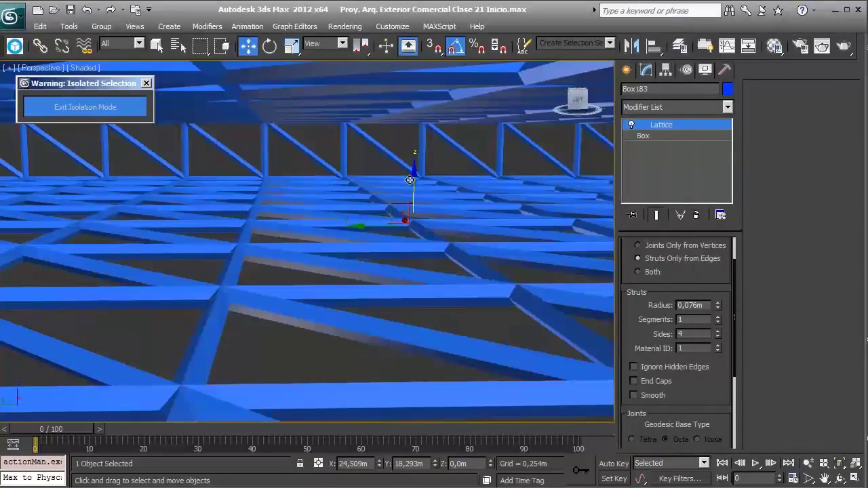
scroll(409, 178, down, 5)
mouse_move(409, 178)
alt+middle_down()
mouse_move(379, 183)
mouse_move(446, 216)
mouse_move(425, 193)
alt+middle_up()
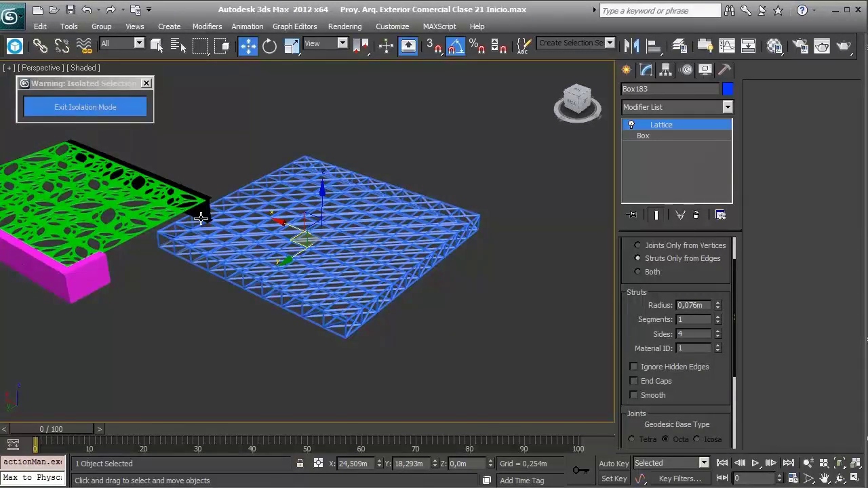
key(Delete)
alt+middle_drag(241, 211, 287, 217)
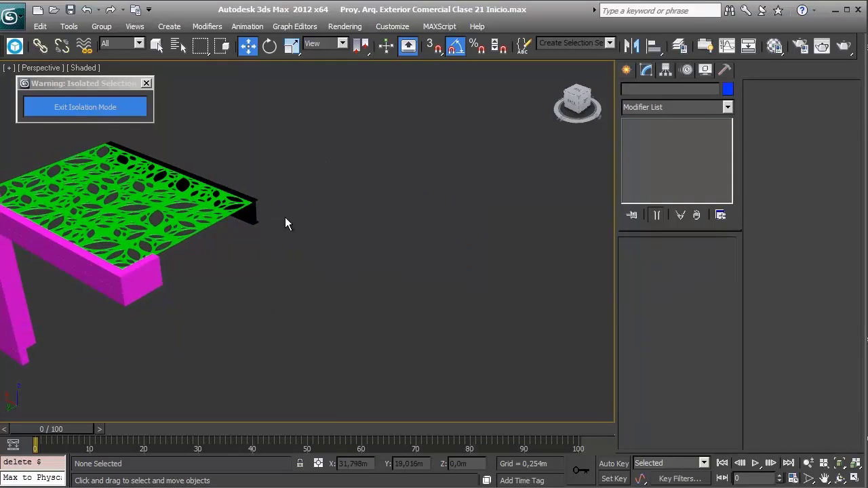
key(l)
middle_drag(396, 244, 310, 228)
- In wireframe, draw a new plane beside the canopy's end
key(F3)
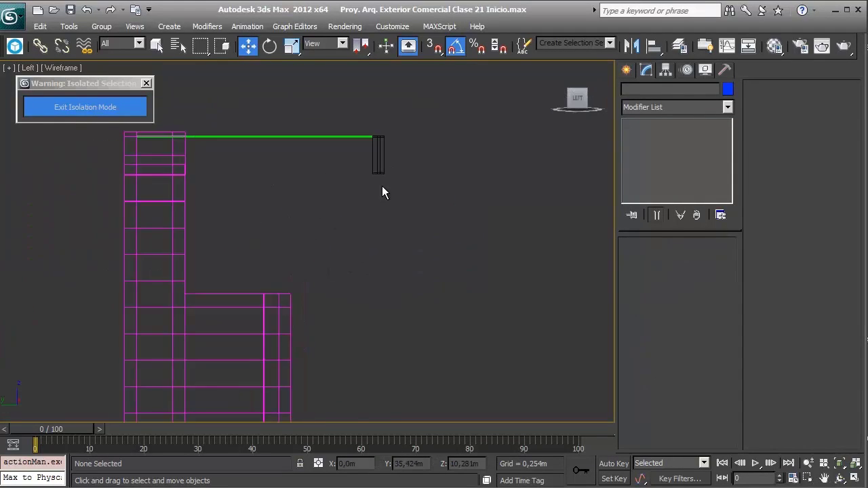
middle_drag(383, 187, 316, 216)
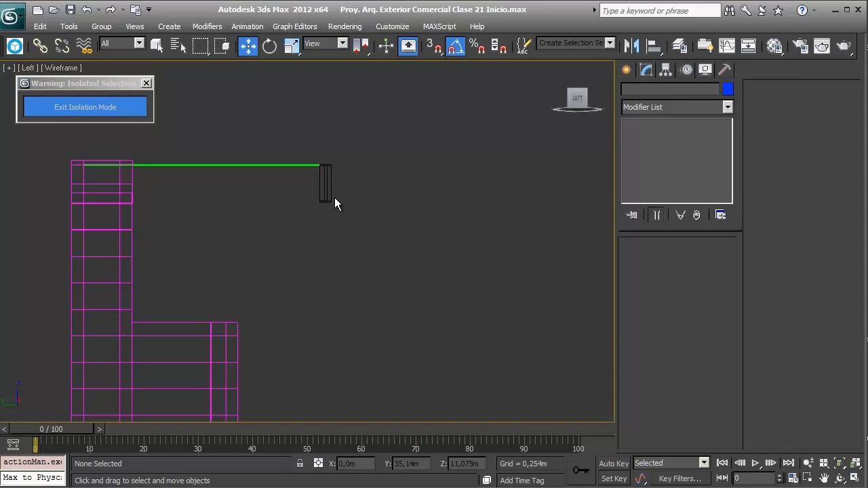
click(627, 70)
click(704, 214)
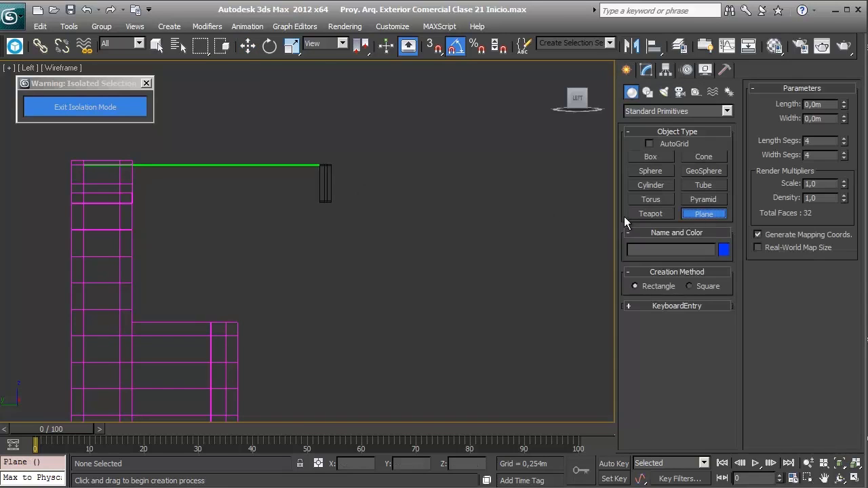
middle_drag(408, 212, 300, 217)
drag(236, 182, 495, 237)
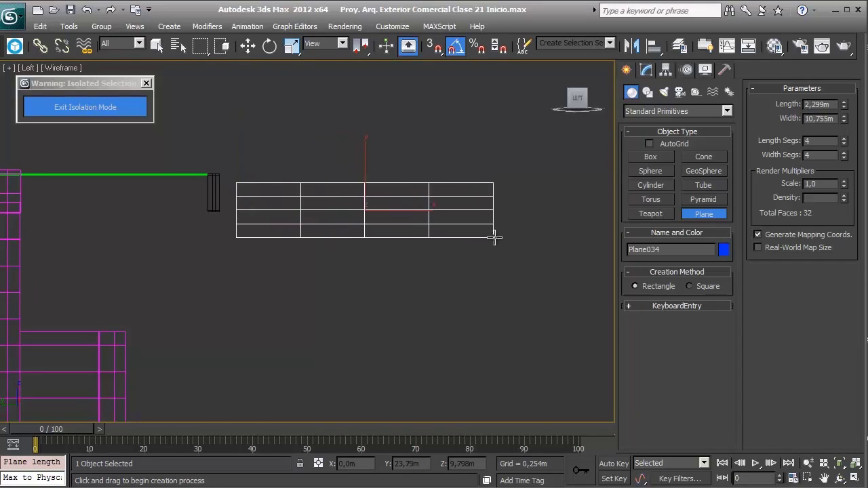
- Set the plane's length and width segments to 1 and move it under the green beam
key(w)
click(645, 69)
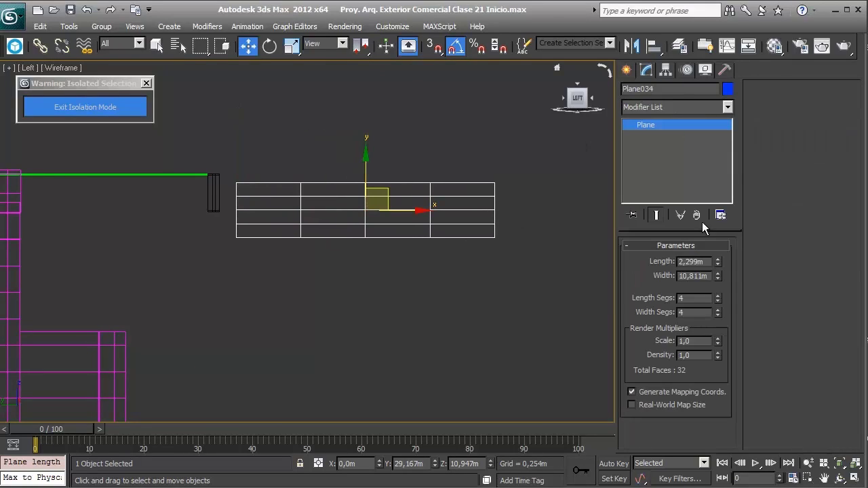
right_click(718, 298)
right_click(717, 312)
middle_drag(430, 242, 489, 251)
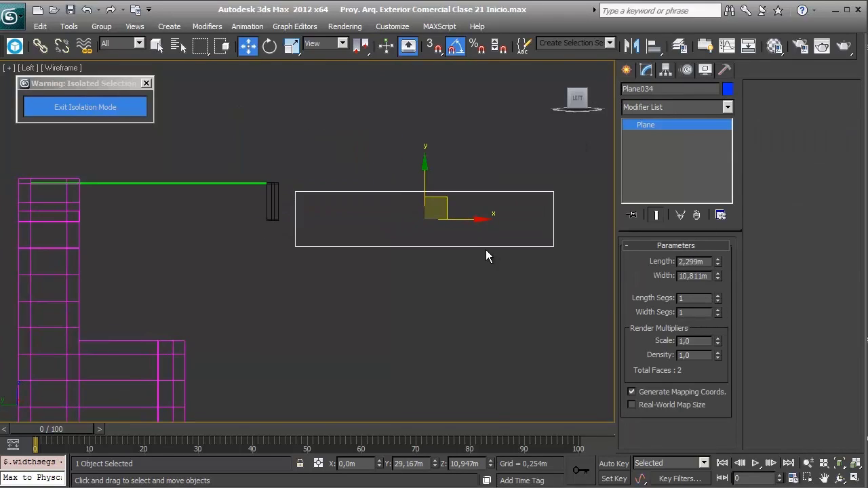
drag(418, 210, 176, 202)
middle_drag(176, 201, 323, 216)
scroll(323, 217, up, 2)
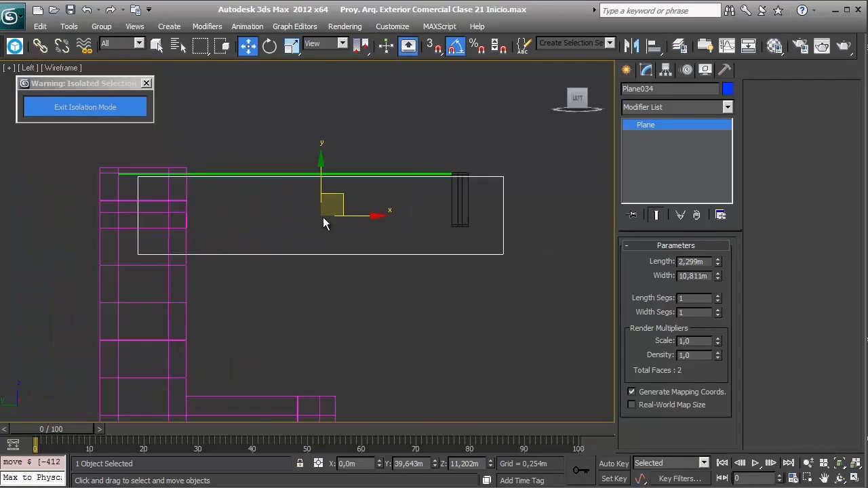
scroll(322, 217, up, 2)
scroll(411, 240, up, 2)
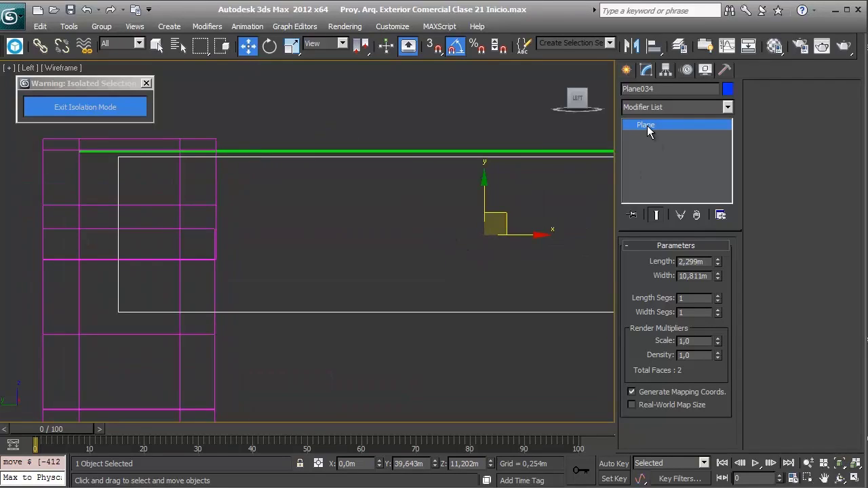
drag(495, 216, 462, 214)
middle_drag(462, 214, 368, 226)
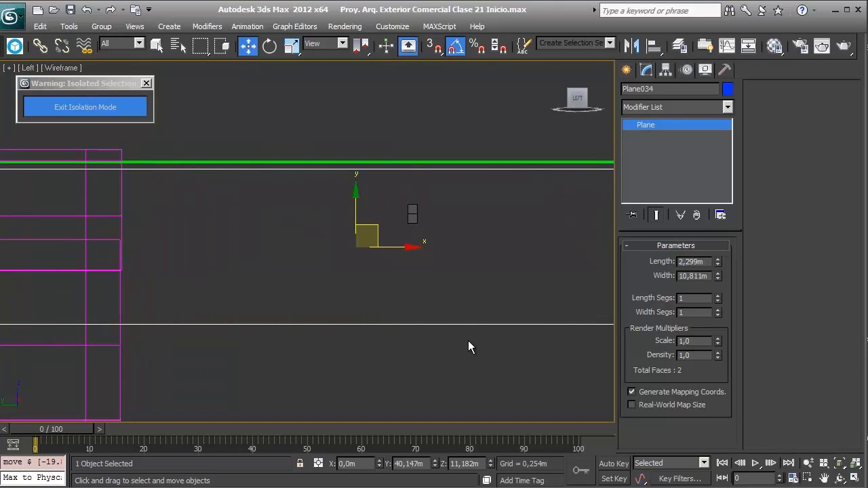
- Convert the plane to Editable Poly and select its left-side vertices
right_click(570, 349)
click(610, 326)
click(642, 262)
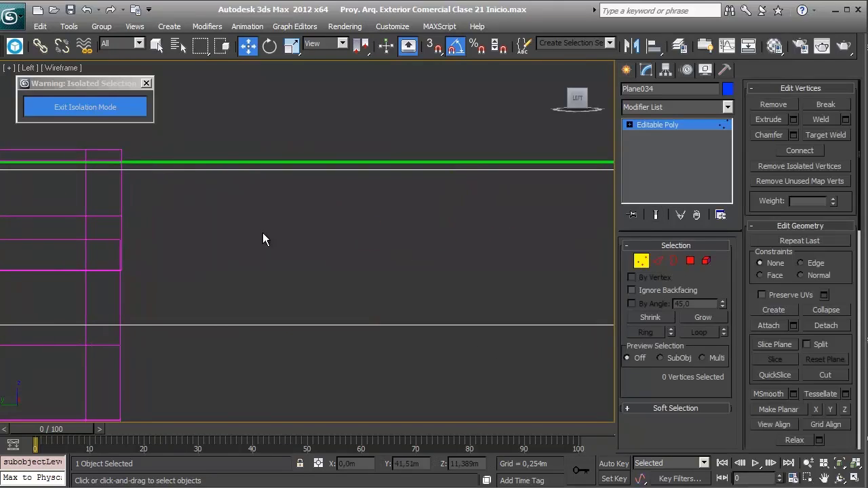
middle_drag(262, 233, 432, 258)
drag(157, 182, 219, 412)
scroll(285, 320, up, 2)
- Shift the plane's left-side vertices into alignment with the left column
scroll(285, 320, up, 3)
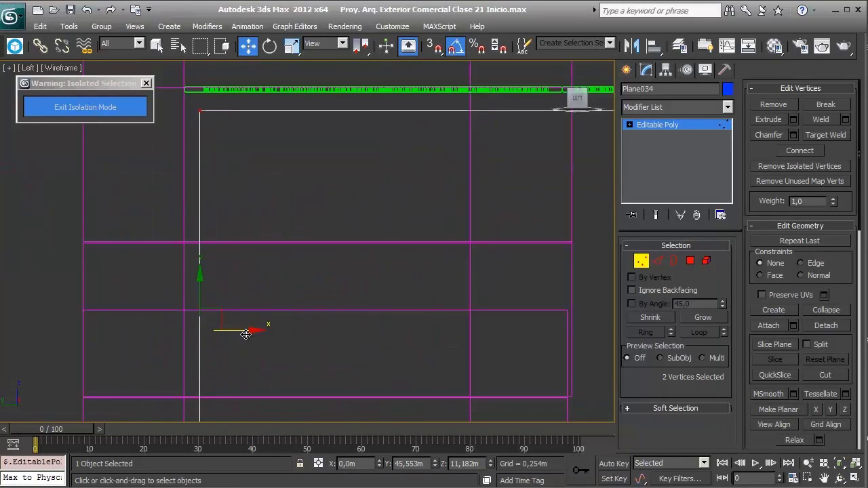
mouse_move(243, 330)
mouse_down()
mouse_move(227, 331)
mouse_move(183, 264)
mouse_up()
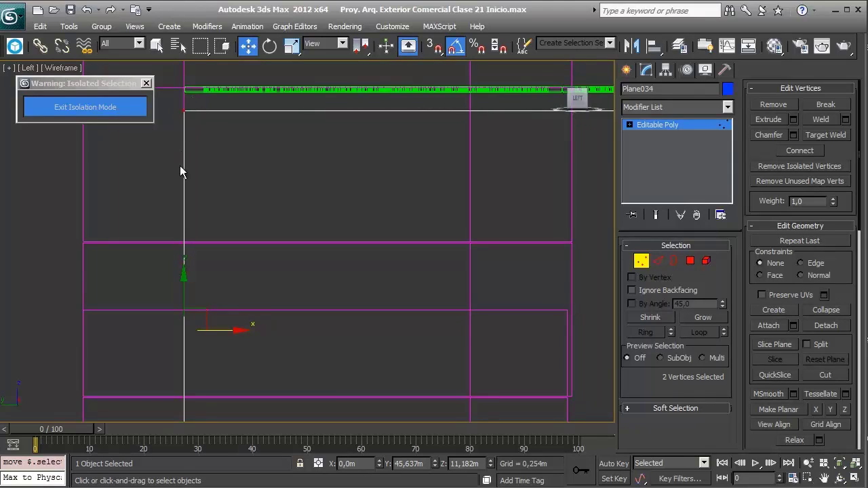
middle_drag(188, 141, 227, 73)
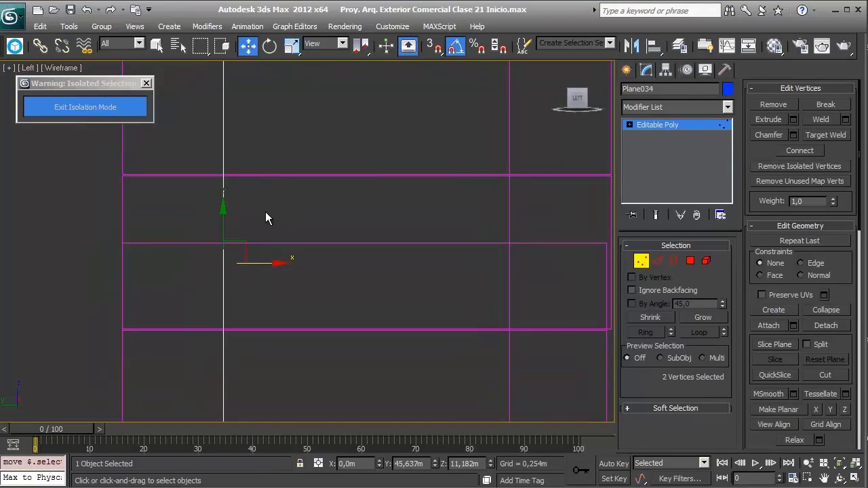
middle_drag(266, 212, 262, 277)
drag(258, 296, 261, 296)
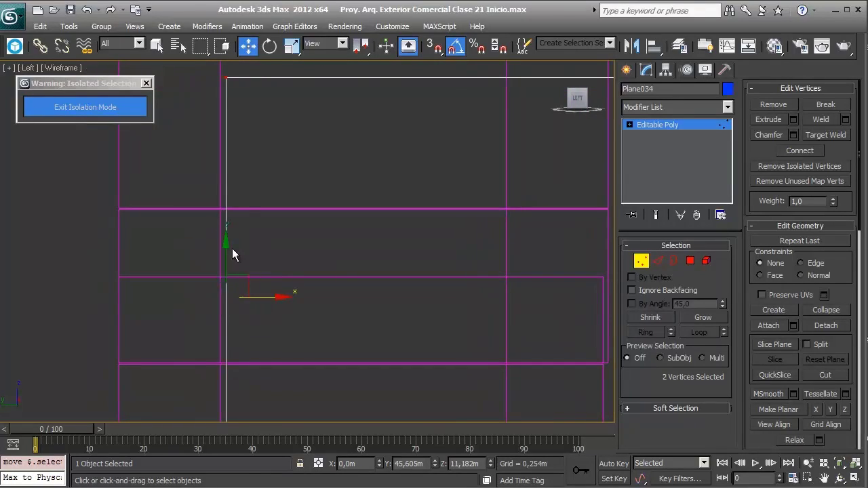
scroll(311, 271, down, 3)
- Slide the plane's right-side vertices onto the right column's left edge
middle_drag(401, 284, 224, 232)
scroll(423, 255, down, 1)
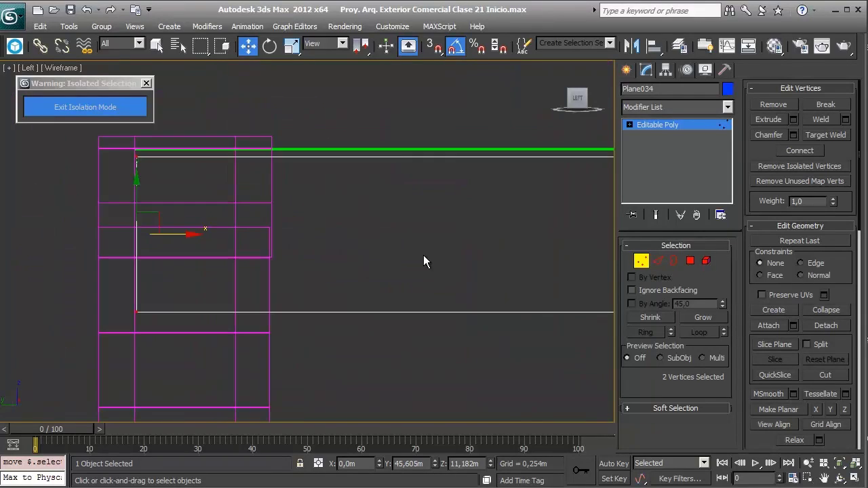
scroll(253, 246, up, 4)
middle_drag(478, 273, 386, 267)
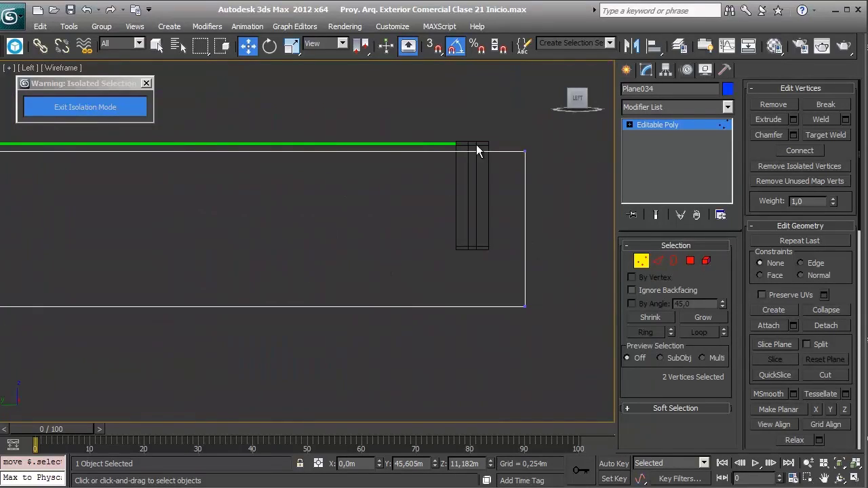
drag(593, 379, 592, 380)
scroll(561, 247, up, 2)
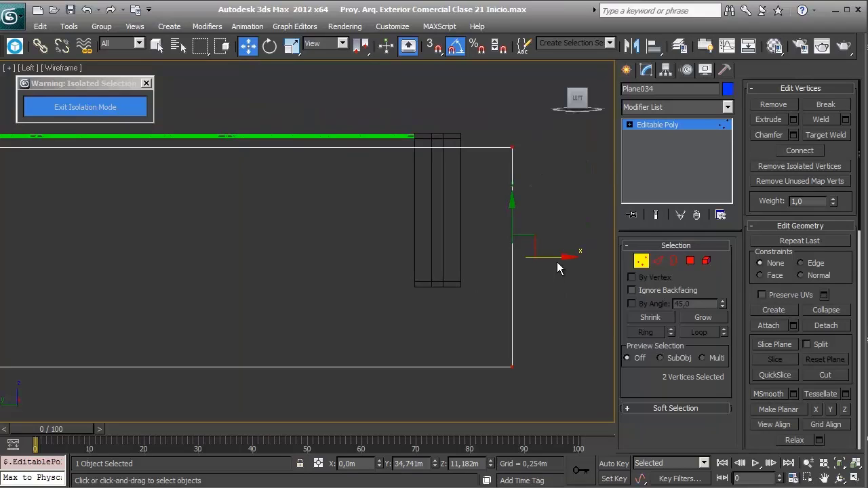
drag(557, 263, 458, 261)
scroll(515, 279, up, 2)
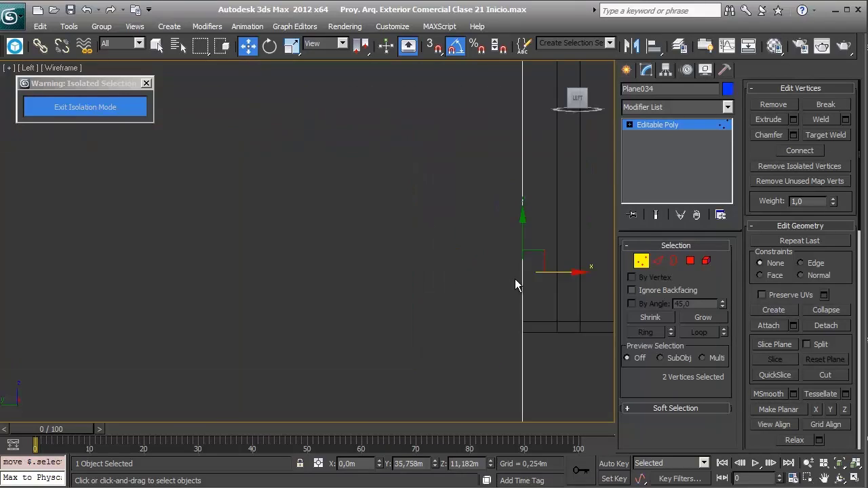
middle_drag(515, 279, 503, 284)
drag(501, 276, 498, 274)
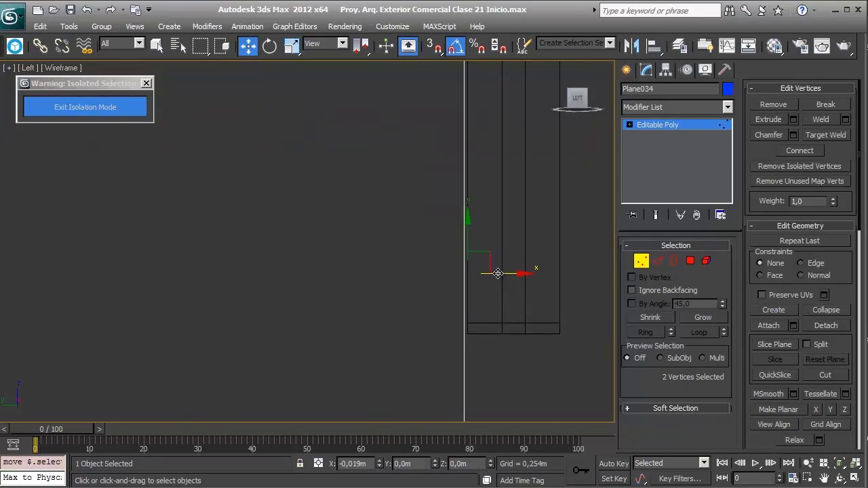
scroll(498, 274, down, 2)
scroll(316, 289, down, 2)
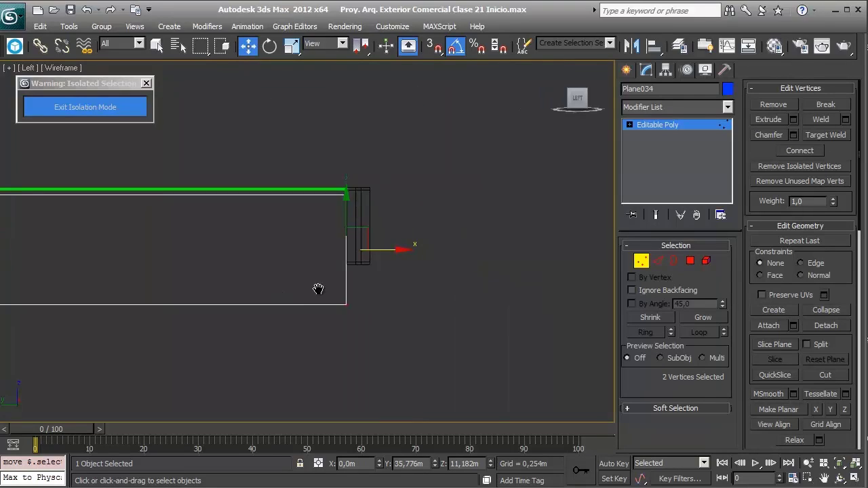
- Move the plane's bottom-edge vertices down to their final height
middle_drag(317, 288, 438, 280)
mouse_move(177, 319)
mouse_down()
mouse_move(226, 287)
mouse_move(230, 220)
mouse_up()
scroll(227, 285, up, 3)
drag(230, 220, 230, 215)
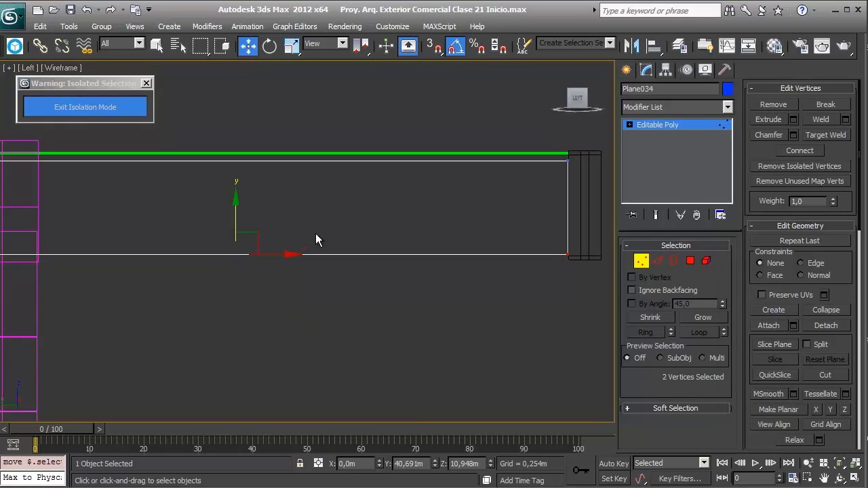
middle_drag(315, 233, 318, 267)
scroll(451, 223, down, 2)
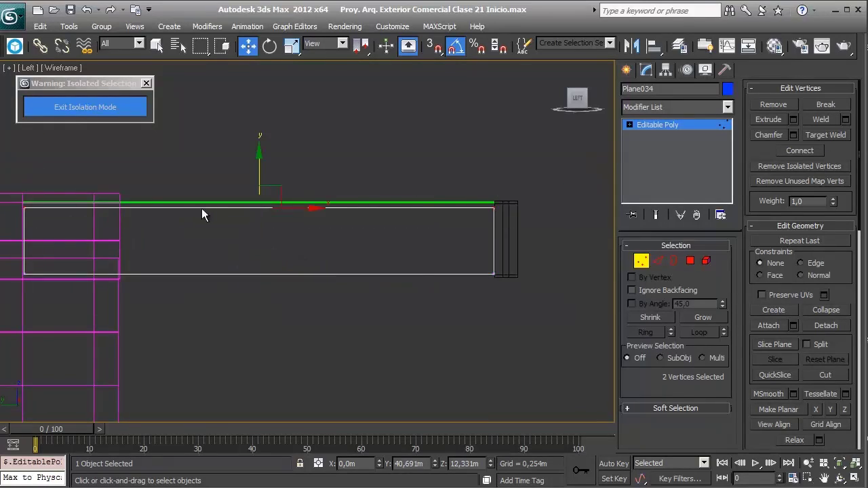
scroll(201, 213, up, 2)
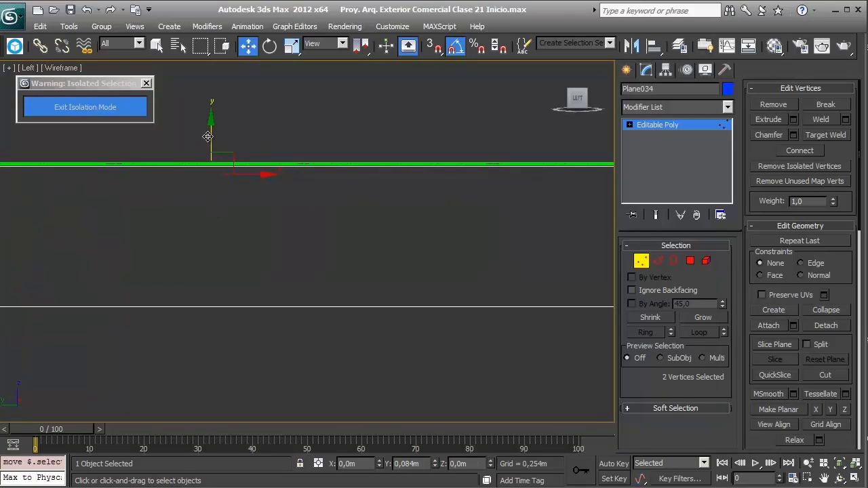
scroll(436, 223, down, 1)
- Connect the plane's top and bottom edges with a new vertical edge
click(657, 261)
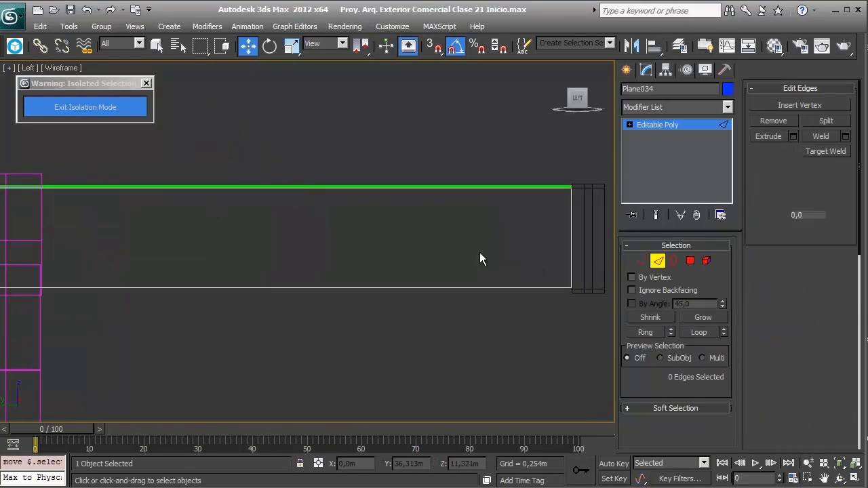
drag(359, 120, 286, 434)
click(820, 168)
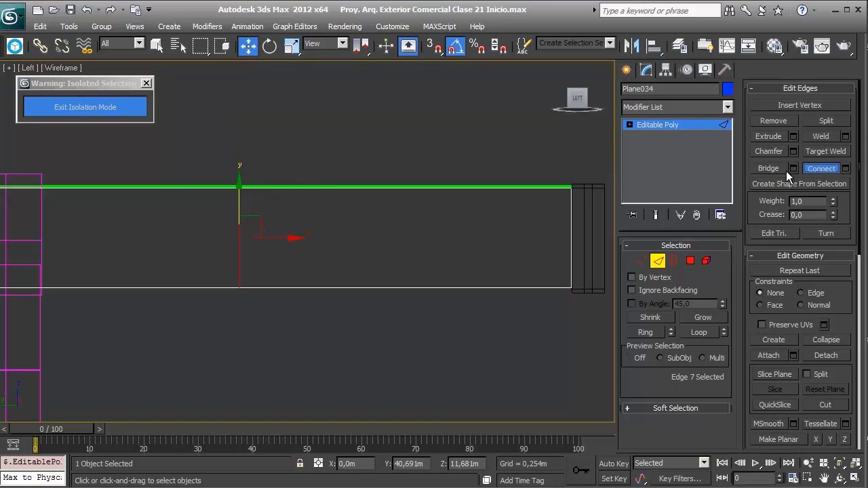
scroll(376, 234, up, 2)
scroll(346, 269, up, 2)
middle_drag(346, 269, 522, 270)
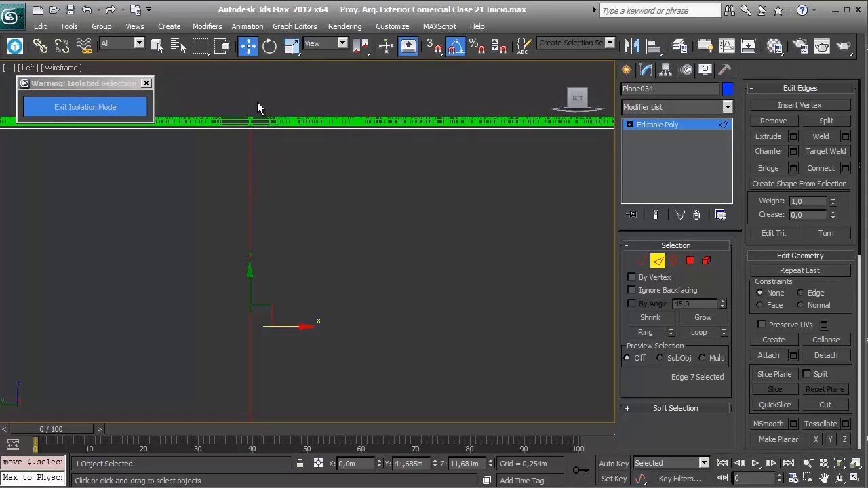
scroll(252, 200, down, 3)
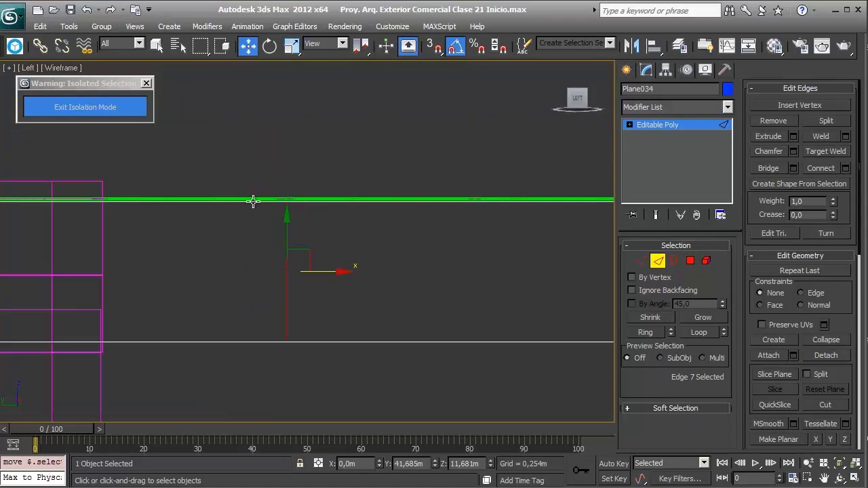
- Add more vertical edges across the bays, shifting one about 0.9 m left
click(820, 168)
scroll(369, 233, up, 3)
scroll(353, 292, up, 2)
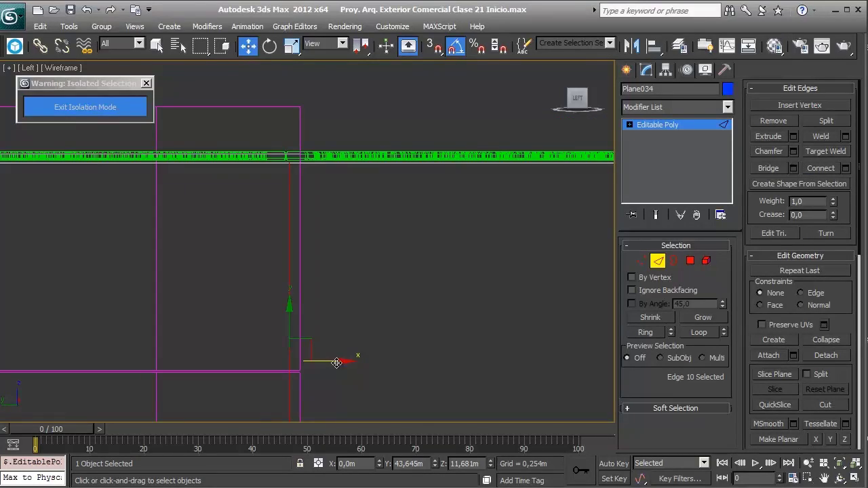
scroll(334, 364, down, 2)
middle_drag(336, 233, 153, 287)
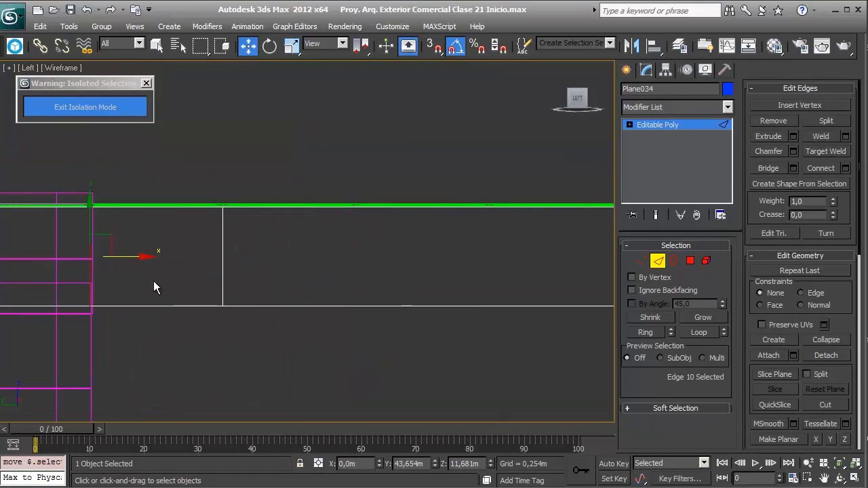
drag(328, 173, 329, 170)
click(817, 168)
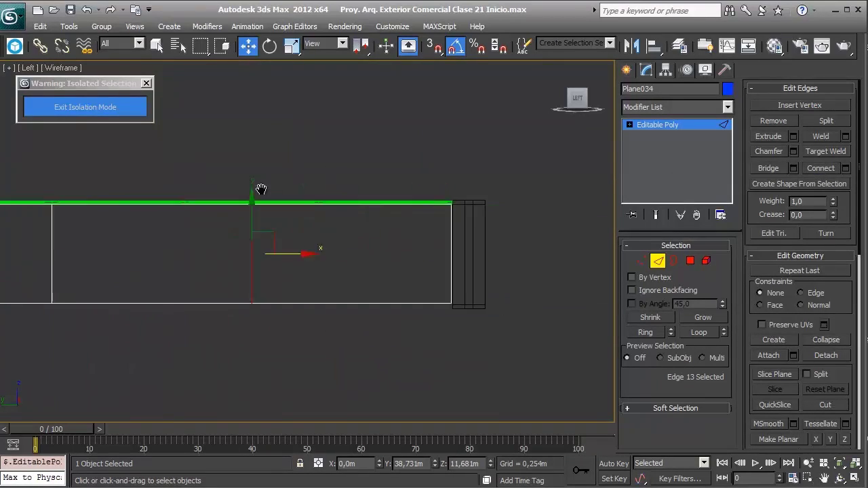
scroll(262, 190, up, 2)
scroll(321, 237, up, 2)
middle_drag(325, 303, 504, 333)
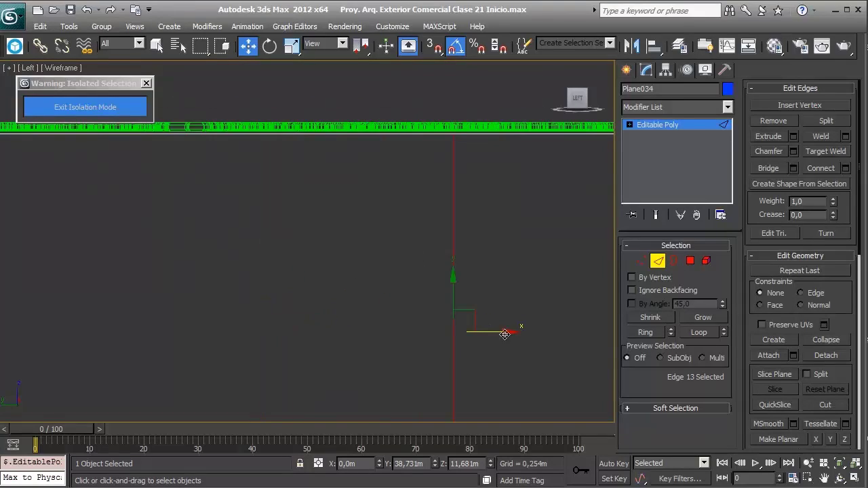
drag(496, 333, 243, 322)
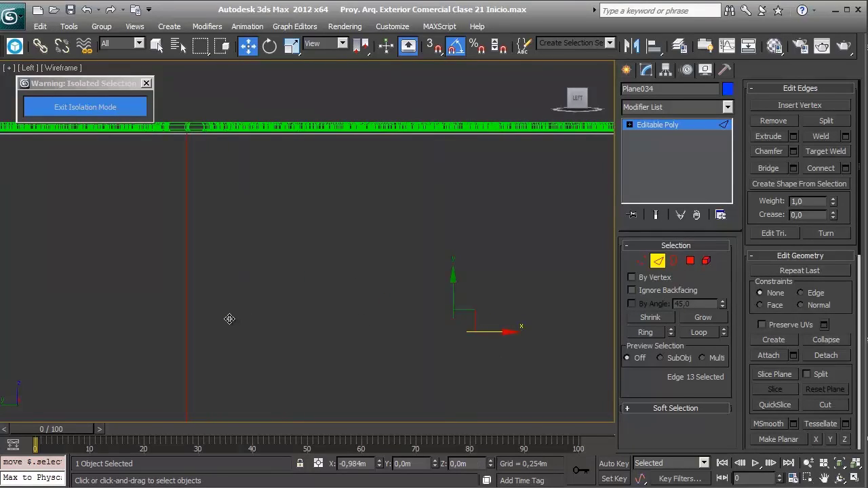
- Split the next bay with another vertical edge, align it, and exit edge editing
scroll(312, 234, down, 3)
drag(405, 188, 582, 209)
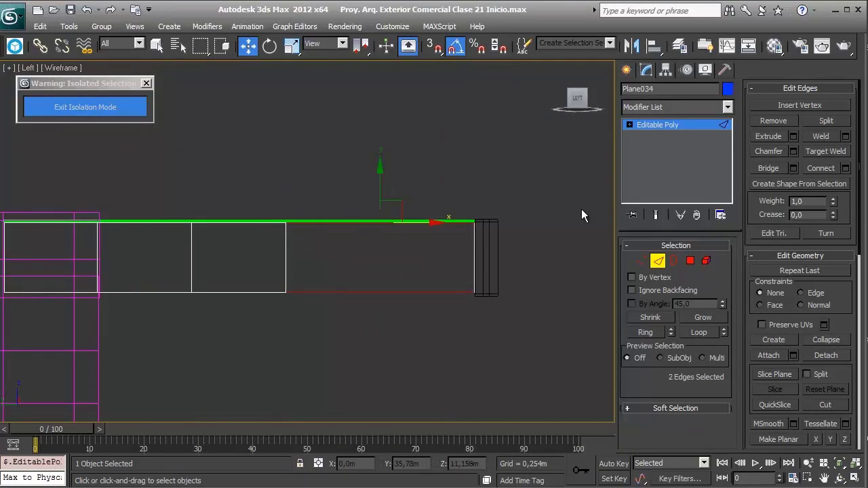
click(819, 168)
scroll(400, 230, up, 5)
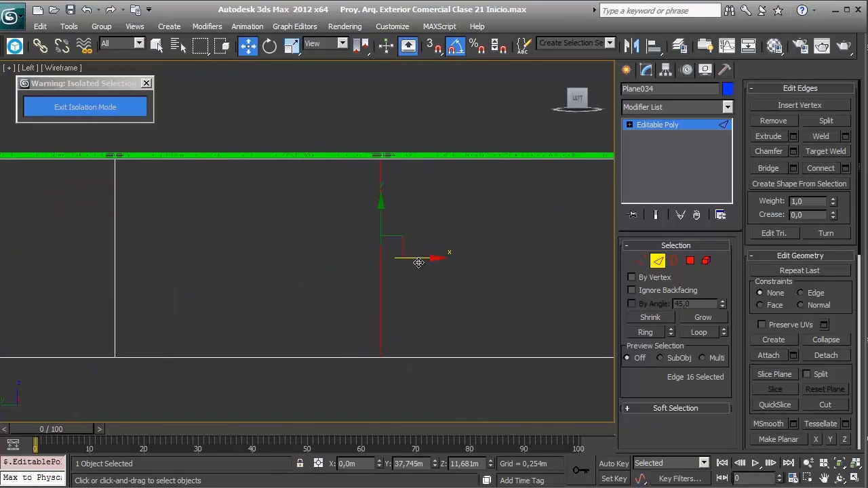
scroll(421, 261, up, 3)
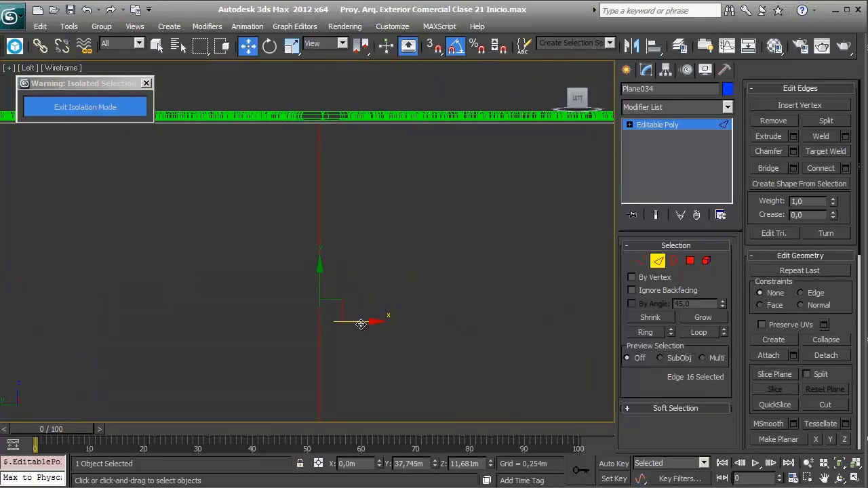
drag(361, 324, 364, 323)
click(657, 261)
scroll(296, 223, down, 3)
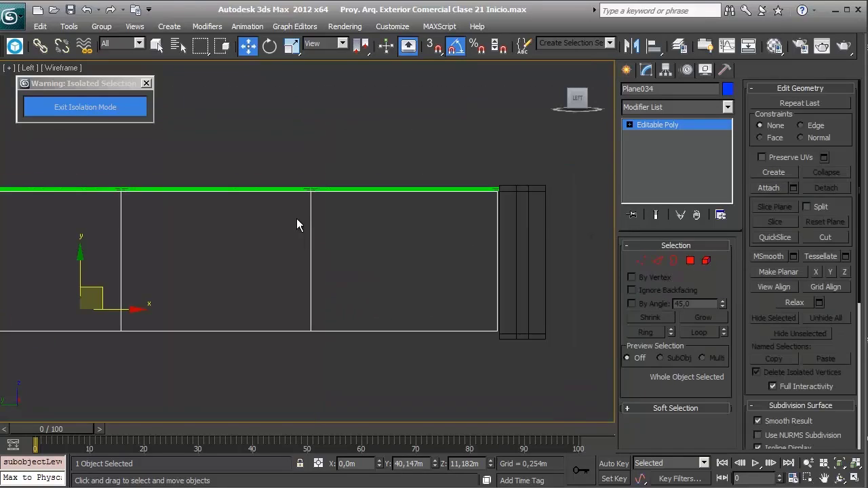
scroll(296, 221, down, 2)
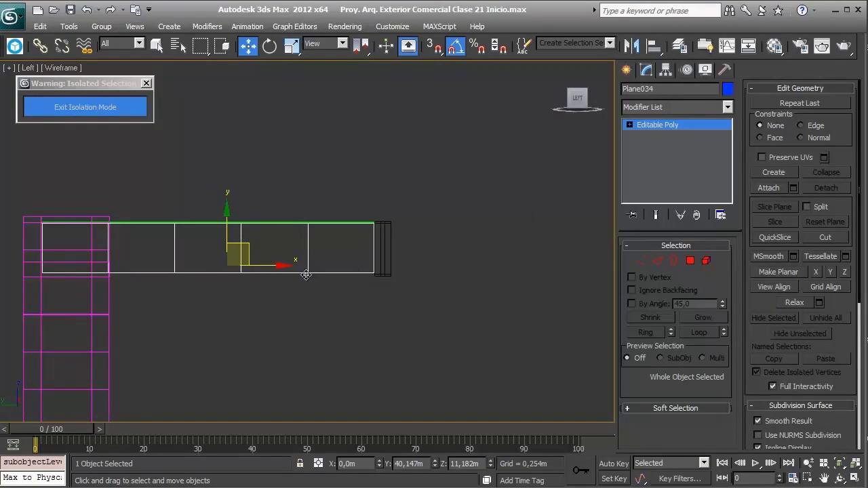
middle_drag(278, 256, 320, 248)
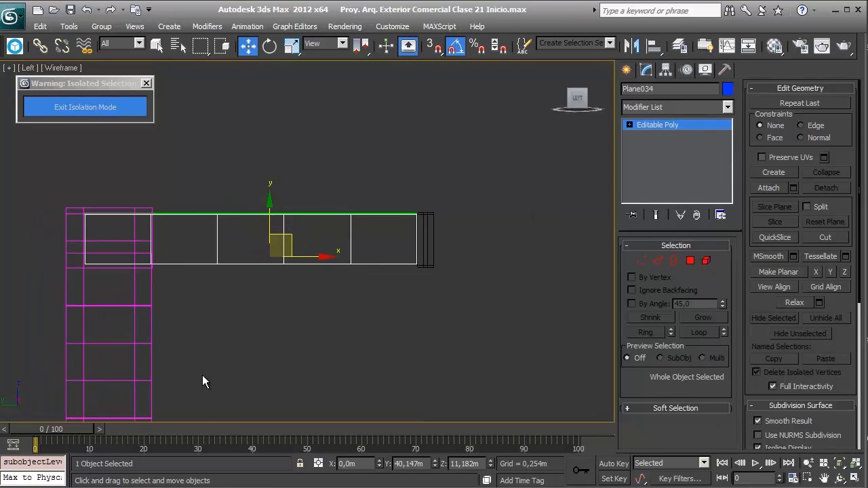
key(alt+Tab)
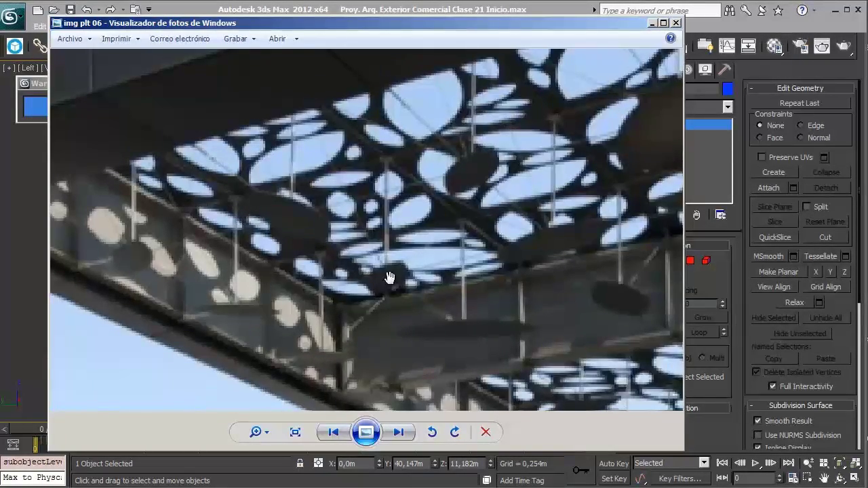
- Close the img plt 06 reference photo and return to the 3ds Max scene
click(653, 27)
- In shaded Perspective view with edged faces, move the blue plane onto the canopy's front edge
key(p)
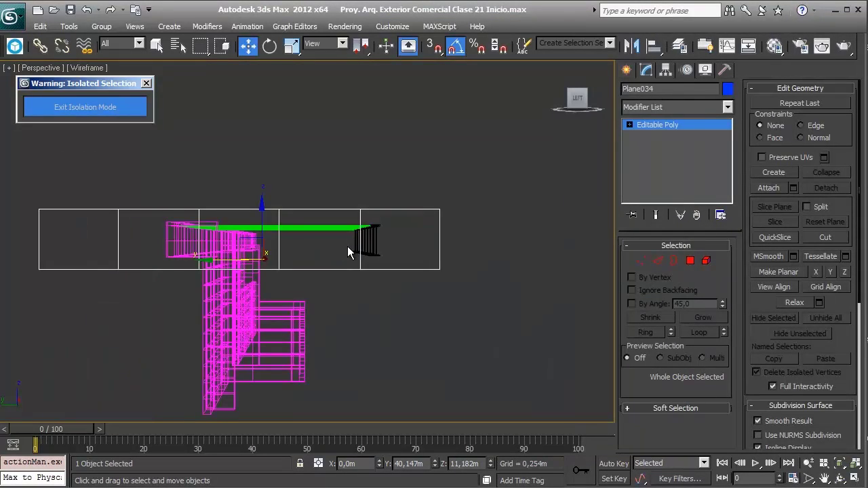
key(F3)
mouse_move(366, 244)
alt+middle_down()
mouse_move(301, 268)
mouse_move(310, 272)
mouse_move(269, 271)
alt+middle_up()
key(F4)
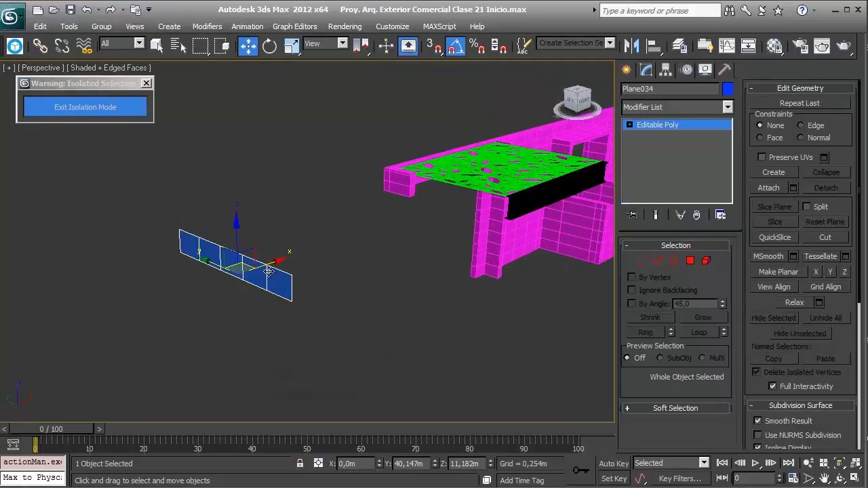
mouse_move(263, 266)
mouse_down()
mouse_move(397, 226)
mouse_move(440, 192)
mouse_up()
scroll(447, 224, up, 3)
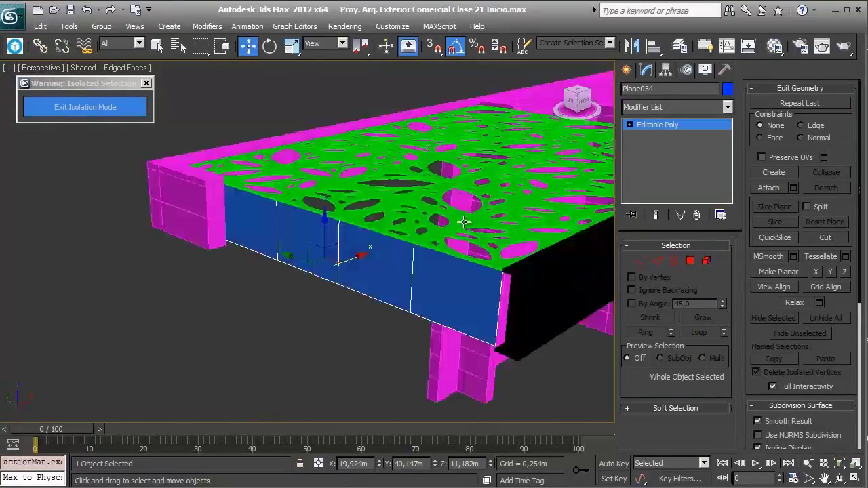
scroll(452, 235, up, 2)
mouse_move(452, 234)
alt+middle_down()
mouse_move(453, 188)
mouse_move(482, 210)
mouse_move(513, 194)
mouse_move(503, 209)
alt+middle_up()
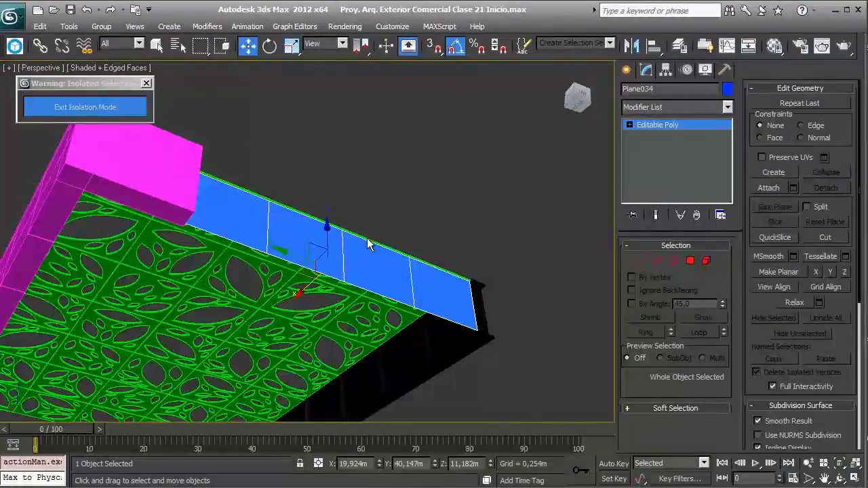
mouse_move(367, 245)
alt+middle_down()
mouse_move(412, 236)
mouse_move(399, 253)
alt+middle_up()
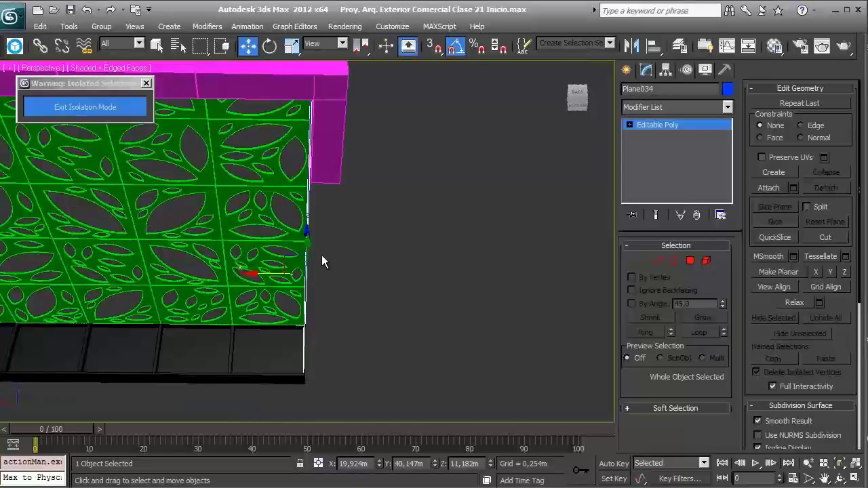
alt+middle_drag(322, 256, 407, 248)
- Apply the Lattice modifier to the plane to make a strut truss
click(702, 110)
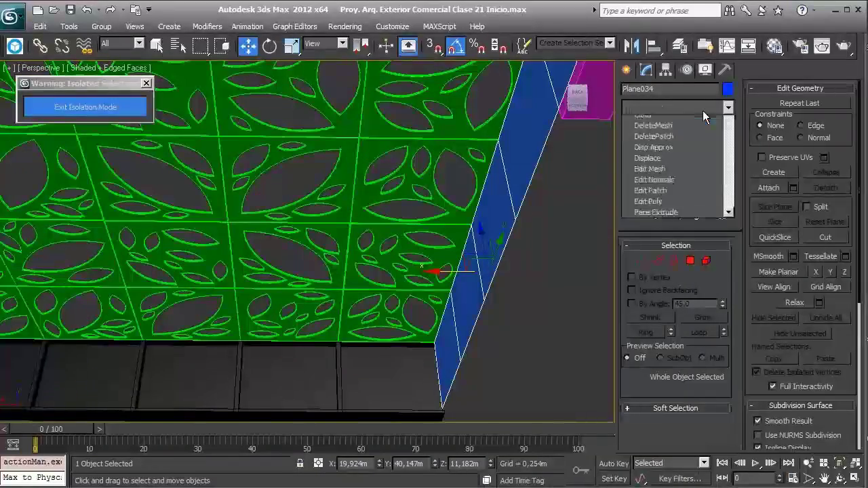
drag(726, 159, 734, 257)
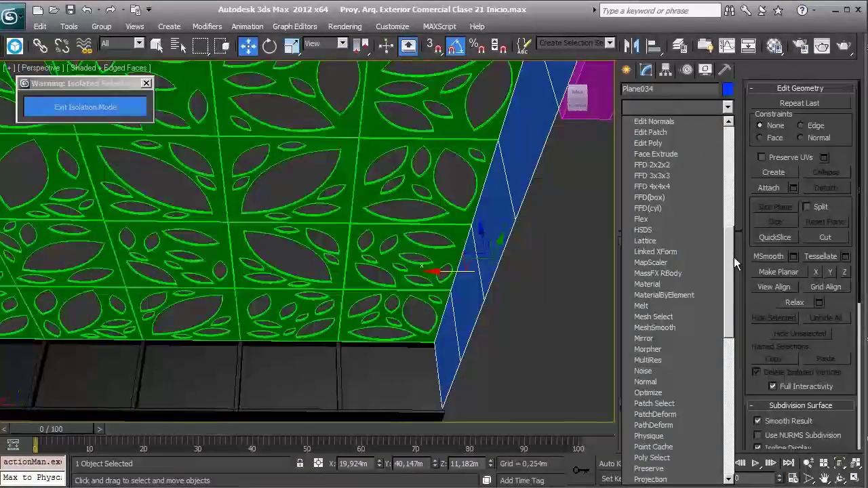
scroll(721, 305, down, 1)
scroll(701, 339, down, 2)
scroll(685, 359, down, 1)
scroll(680, 375, down, 2)
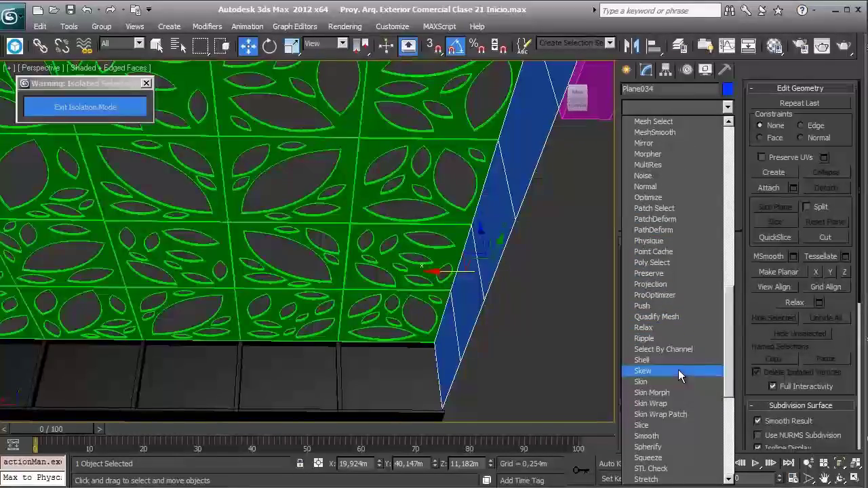
scroll(668, 204, up, 3)
click(662, 150)
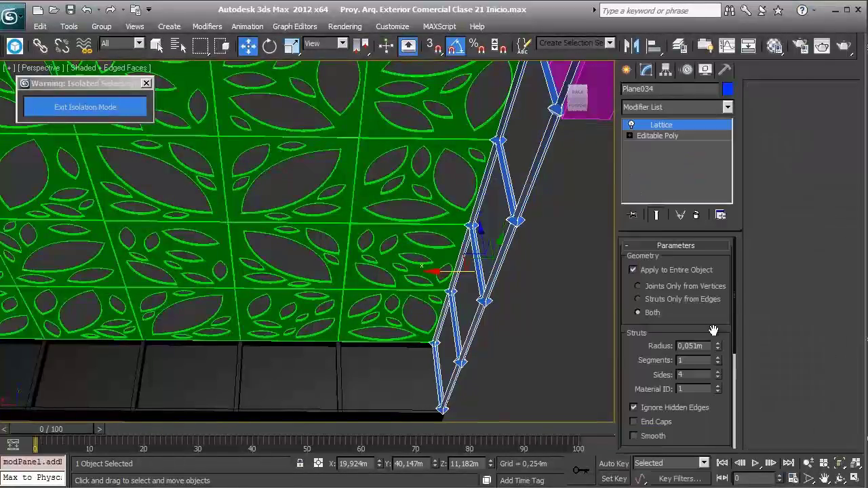
scroll(467, 270, up, 1)
scroll(461, 272, up, 1)
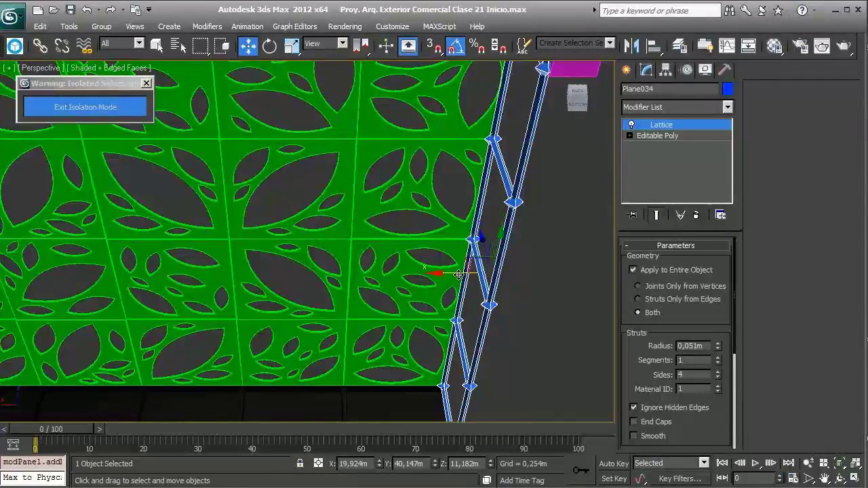
- Shift-drag four instanced copies of the lattice truss along the canopy
shift+drag(458, 274, 326, 270)
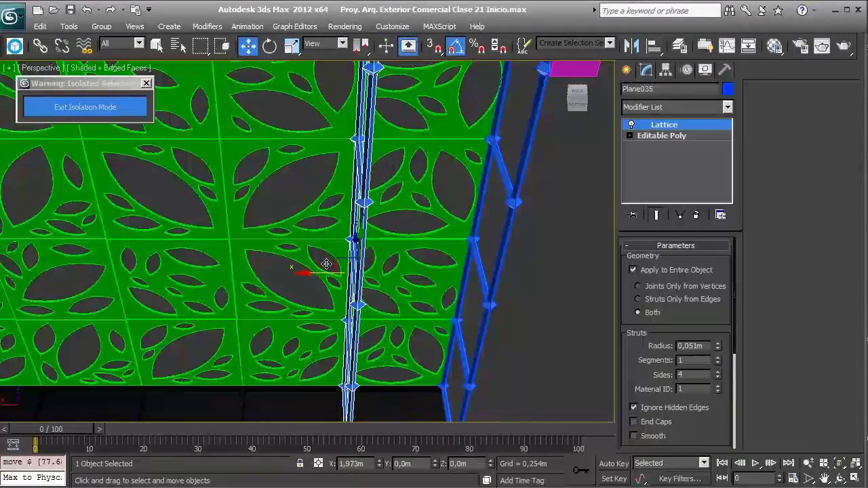
click(384, 224)
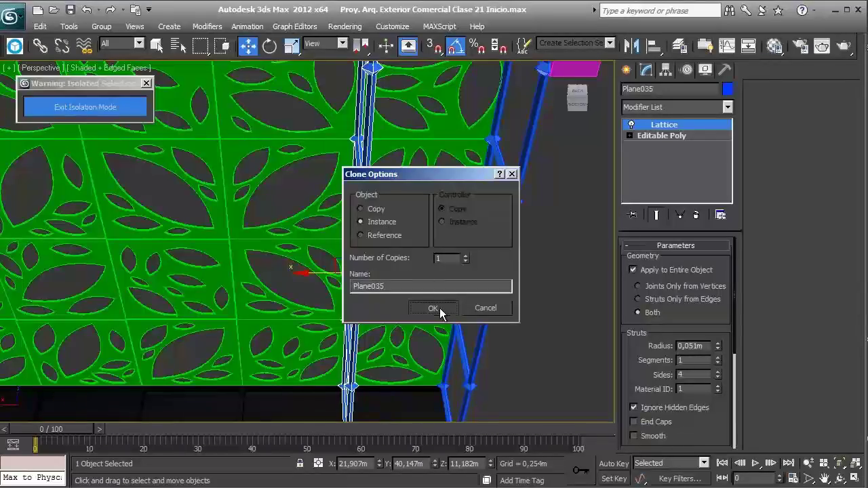
click(438, 309)
middle_drag(391, 286, 458, 275)
shift+drag(459, 275, 327, 269)
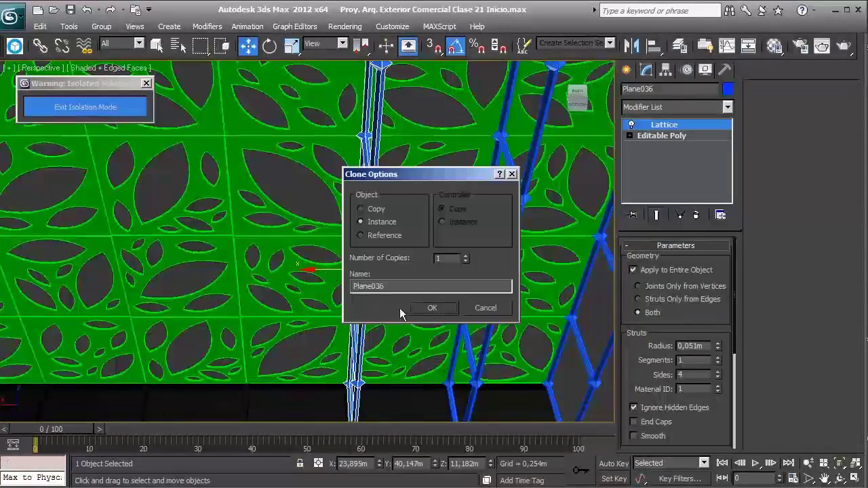
click(445, 309)
alt+middle_drag(520, 188, 430, 290)
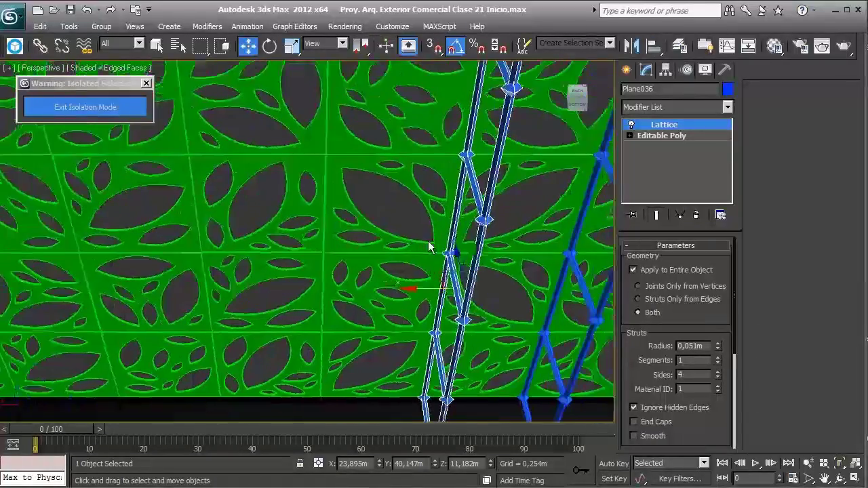
shift+drag(429, 290, 289, 290)
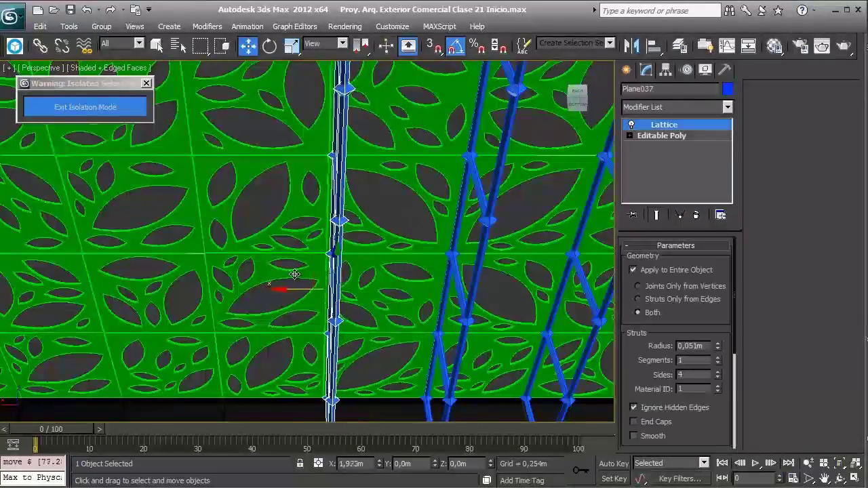
click(432, 309)
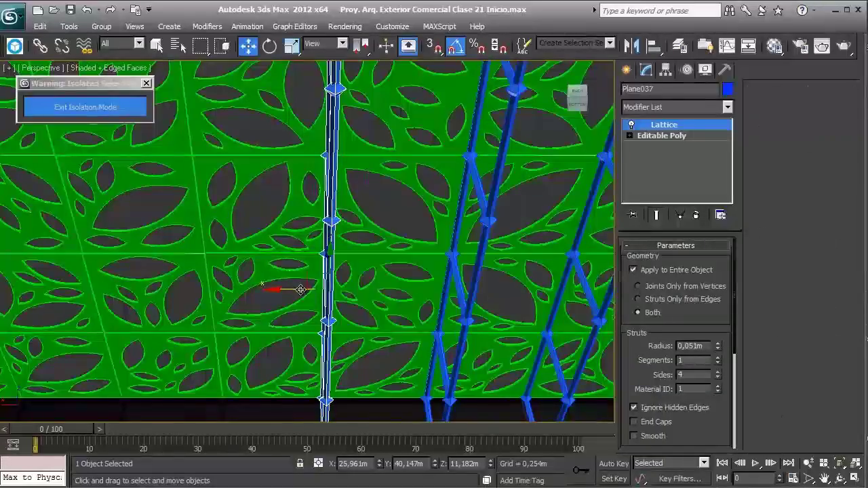
alt+middle_drag(432, 308, 352, 273)
shift+drag(351, 273, 300, 276)
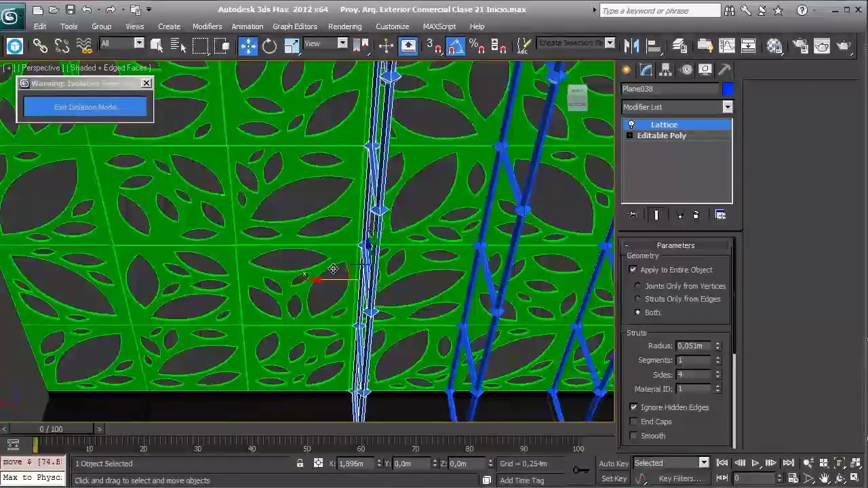
click(432, 308)
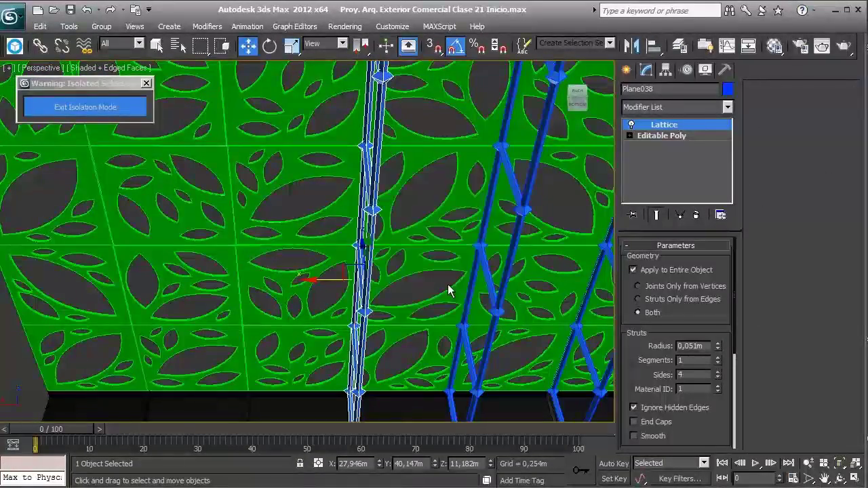
- Add three more instanced trusses up to the end wall, ending at Plane041
alt+middle_drag(332, 248, 385, 286)
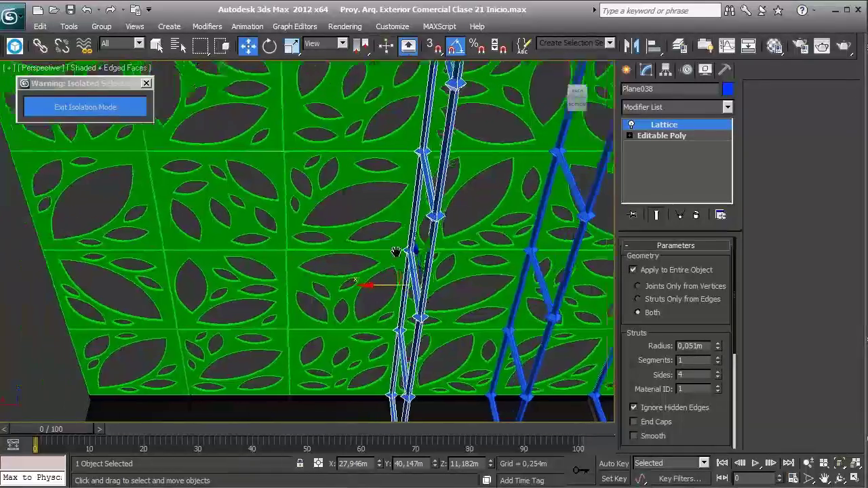
shift+drag(386, 285, 251, 285)
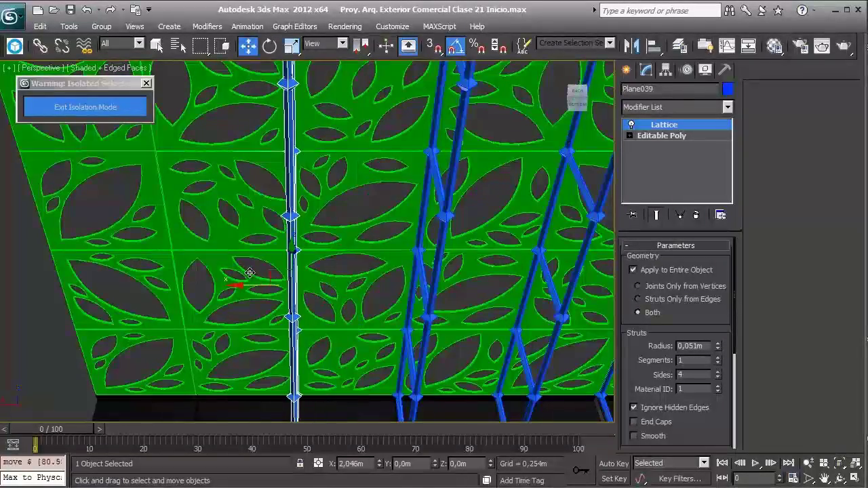
click(430, 309)
alt+middle_drag(397, 272, 410, 278)
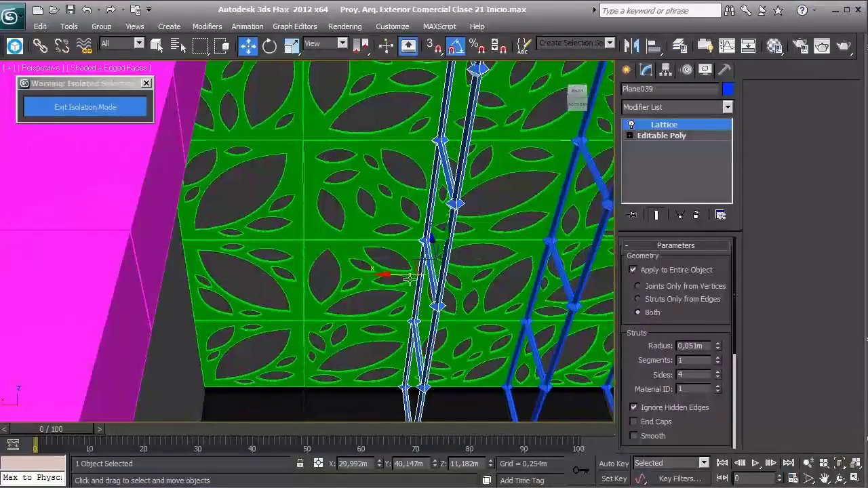
shift+drag(403, 277, 298, 278)
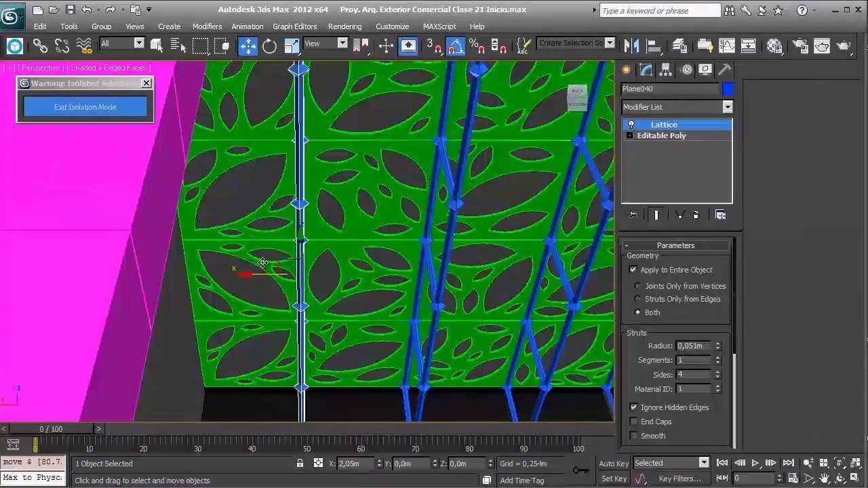
click(432, 308)
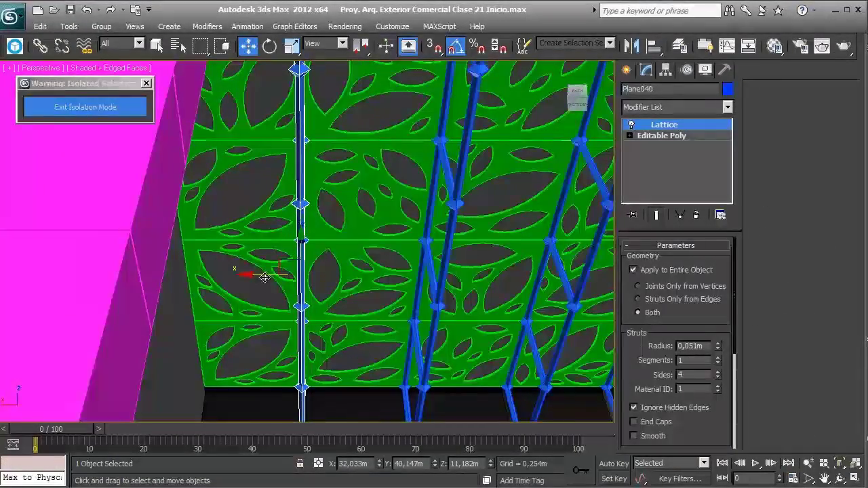
mouse_move(266, 272)
shift+mouse_down()
mouse_move(124, 268)
mouse_move(134, 275)
shift+mouse_up()
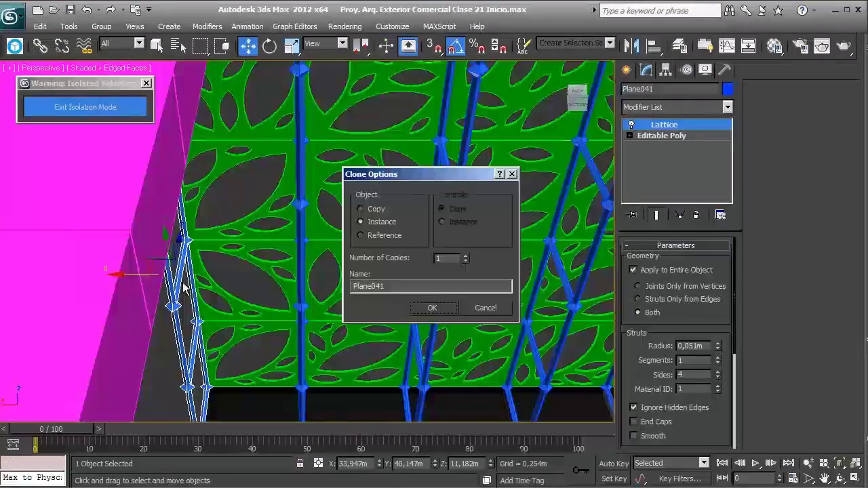
click(442, 312)
scroll(445, 304, down, 5)
mouse_move(445, 305)
alt+middle_down()
mouse_move(333, 269)
mouse_move(287, 312)
mouse_move(300, 333)
mouse_move(278, 314)
mouse_move(334, 282)
mouse_move(316, 283)
mouse_move(347, 236)
mouse_move(505, 239)
alt+middle_up()
scroll(334, 283, up, 5)
alt+middle_drag(261, 319, 304, 277)
scroll(305, 277, down, 3)
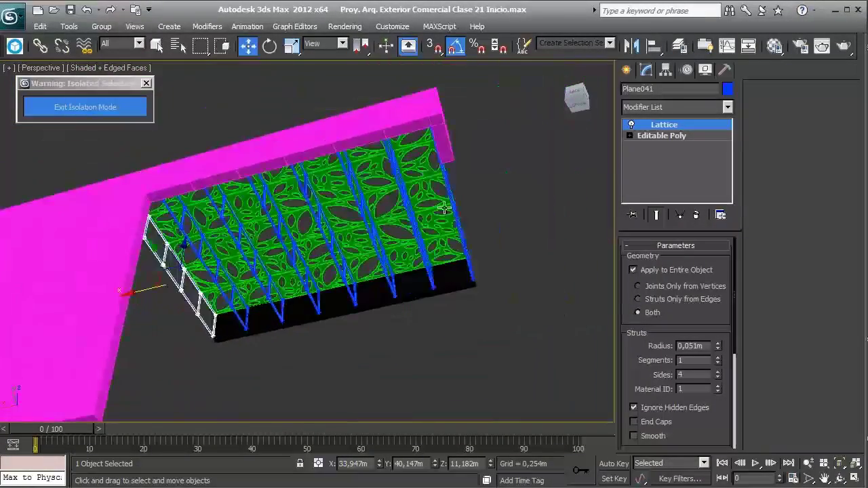
scroll(491, 228, up, 5)
mouse_move(490, 227)
alt+middle_down()
mouse_move(510, 268)
mouse_move(459, 236)
alt+middle_up()
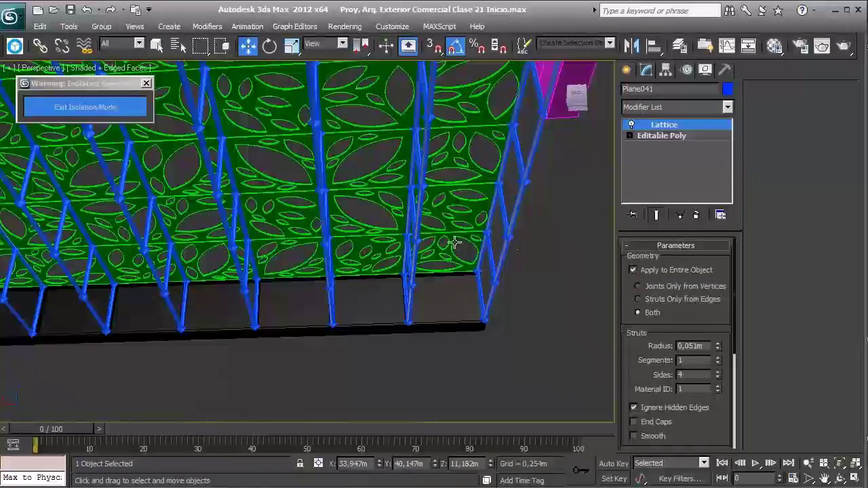
mouse_move(417, 230)
alt+middle_down()
mouse_move(368, 219)
mouse_move(380, 221)
alt+middle_up()
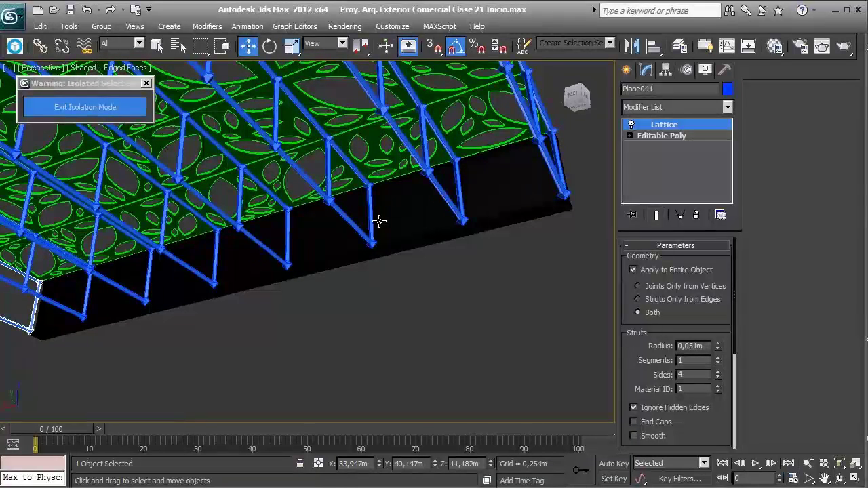
mouse_move(386, 213)
alt+middle_down()
mouse_move(387, 242)
mouse_move(357, 243)
mouse_move(355, 254)
mouse_move(396, 206)
alt+middle_up()
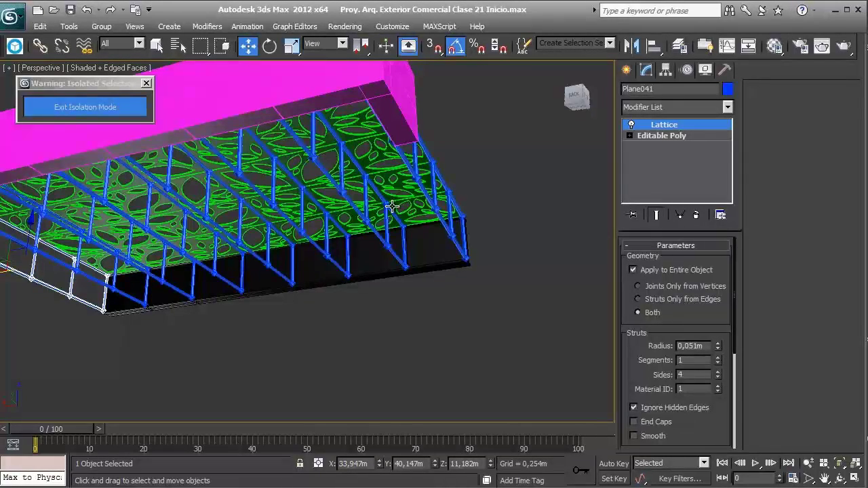
mouse_move(200, 263)
alt+middle_down()
mouse_move(360, 336)
mouse_move(258, 284)
alt+middle_up()
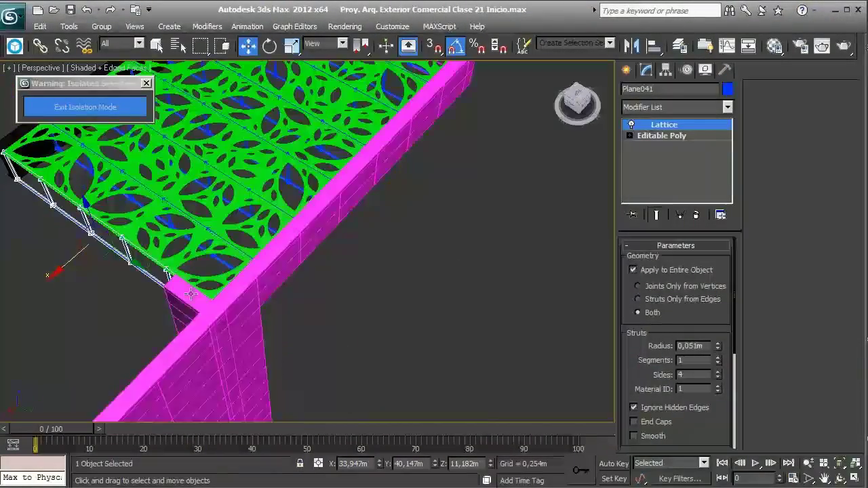
- Clone the truss as a Copy rotated 90° and switch off its Lattice modifier
key(e)
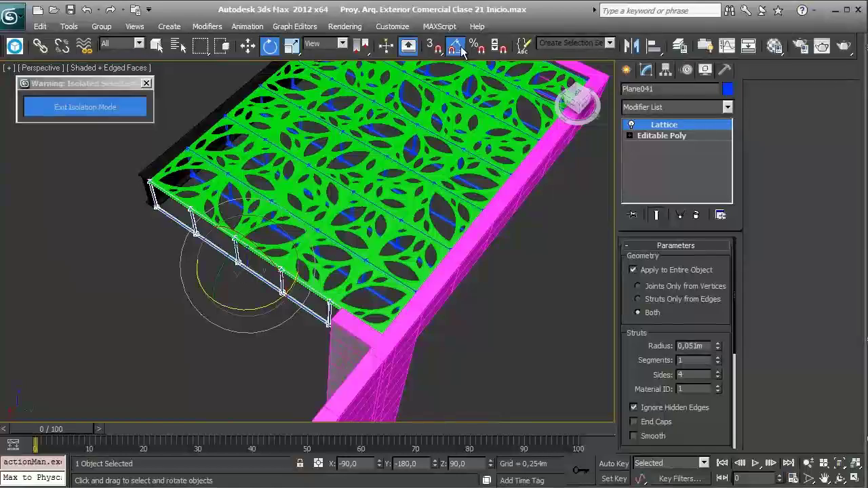
mouse_move(248, 309)
shift+mouse_down()
mouse_move(295, 309)
mouse_move(380, 253)
shift+mouse_up()
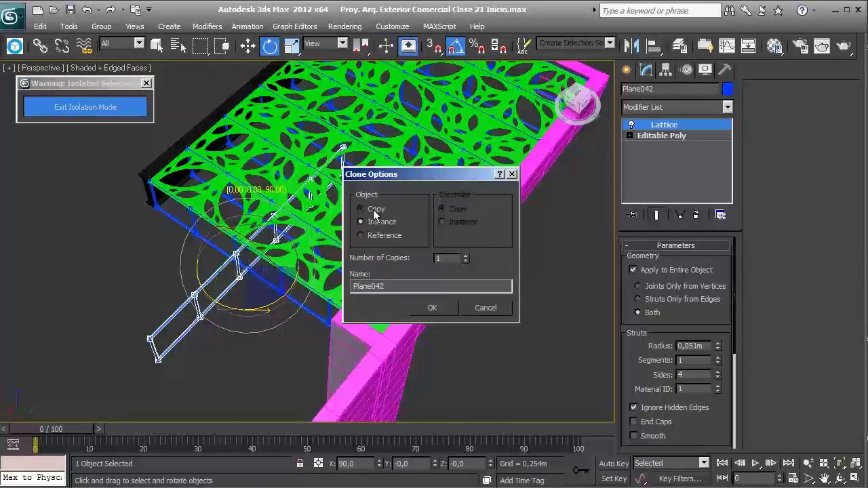
click(432, 308)
click(632, 125)
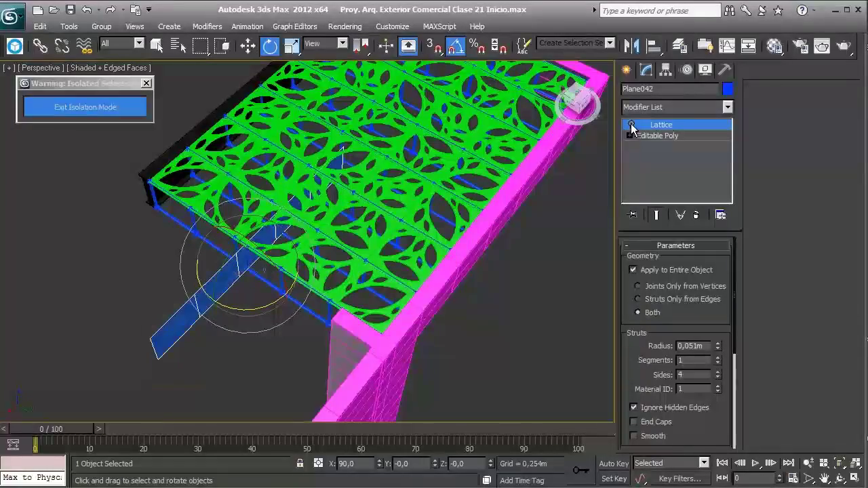
- Move the copied solid panel against the canopy's end near the magenta wall
mouse_move(345, 243)
alt+middle_down()
mouse_move(283, 203)
mouse_move(426, 233)
mouse_move(508, 225)
alt+middle_up()
key(w)
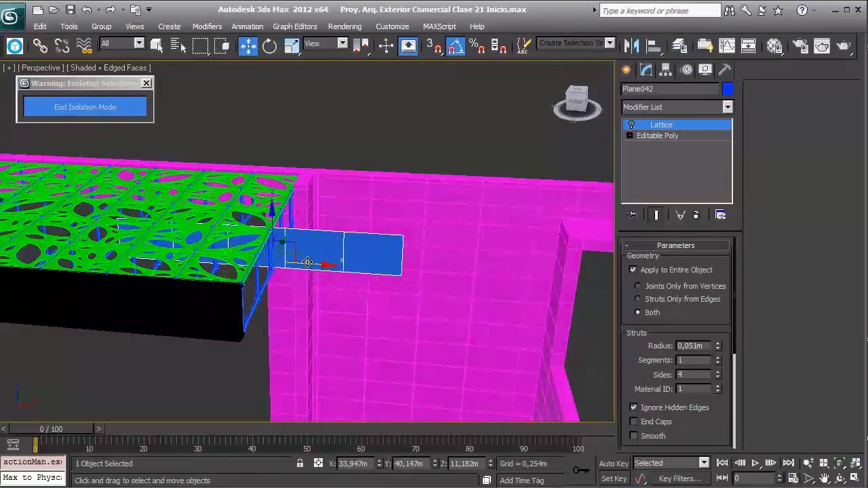
drag(242, 249, 166, 227)
scroll(260, 279, up, 5)
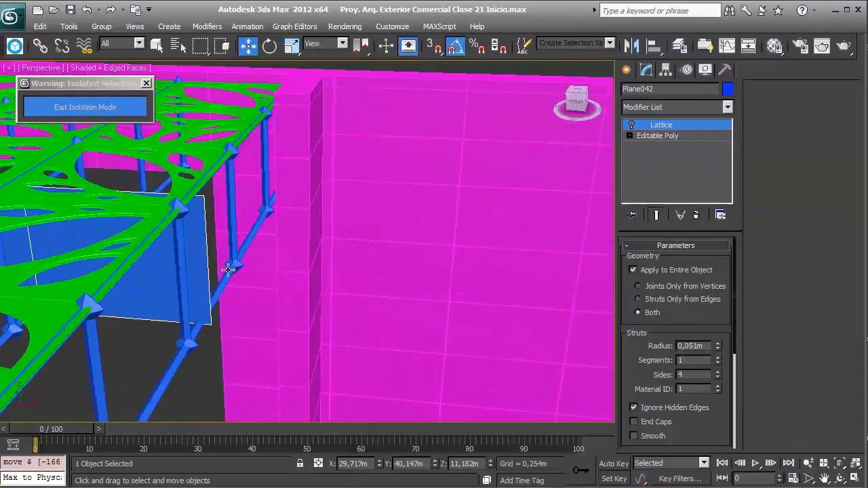
scroll(261, 279, up, 3)
drag(253, 292, 242, 289)
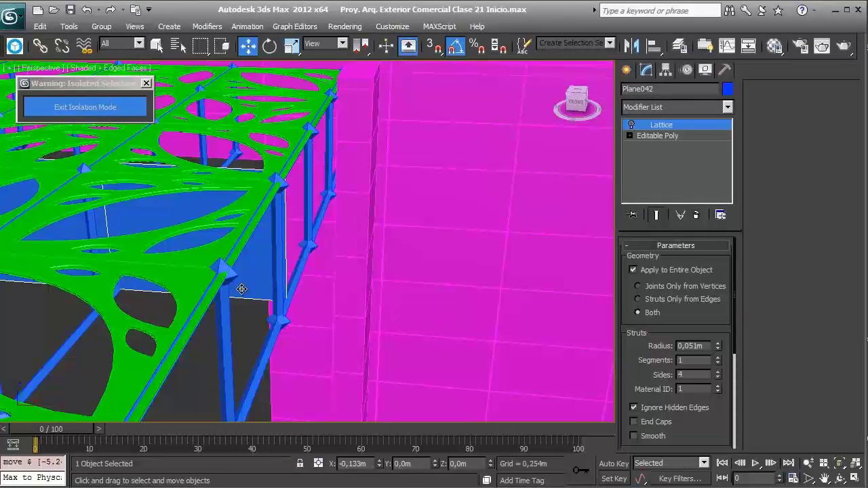
- Show the front view in wireframe and return to the truss's Editable Poly vertex level
key(f)
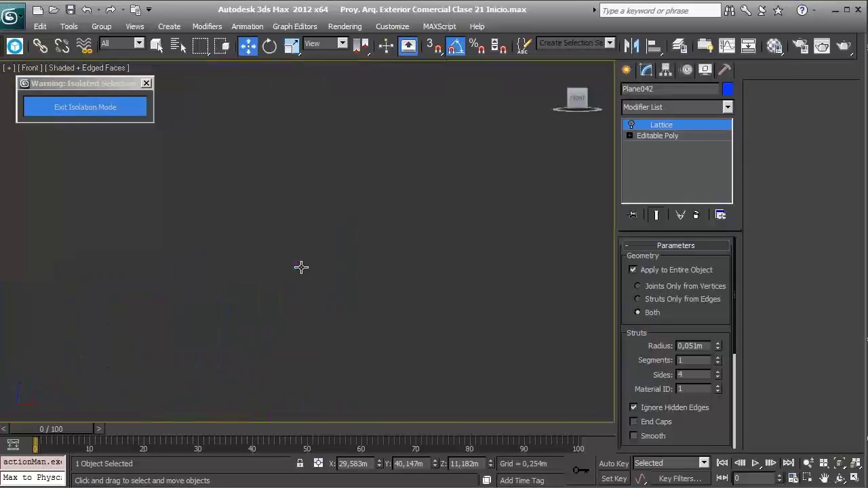
key(F3)
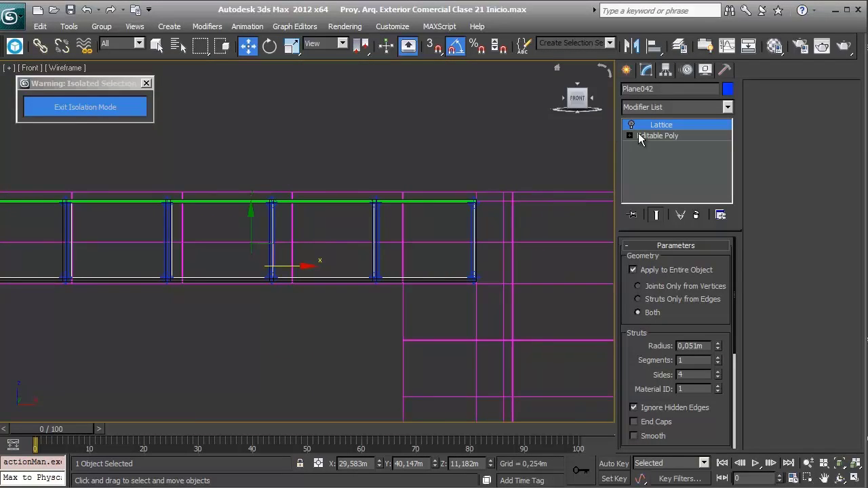
scroll(271, 230, down, 3)
scroll(398, 246, down, 2)
scroll(539, 203, up, 5)
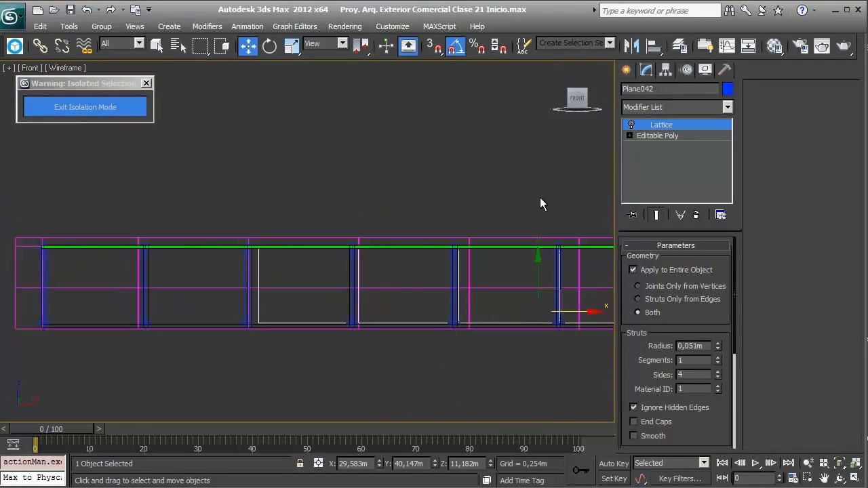
click(657, 136)
click(641, 261)
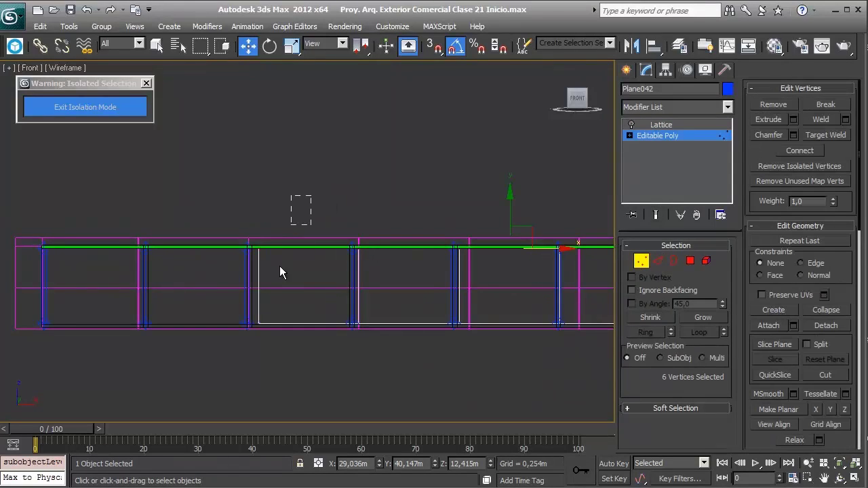
- Select one column's top and bottom vertices and shift them left along X
drag(272, 231, 246, 336)
middle_drag(310, 285, 439, 253)
drag(441, 258, 251, 260)
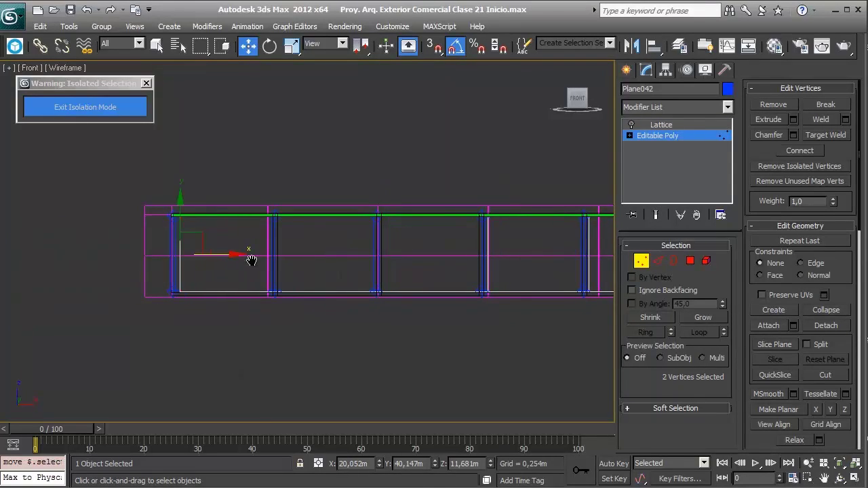
scroll(251, 260, up, 4)
drag(425, 289, 406, 290)
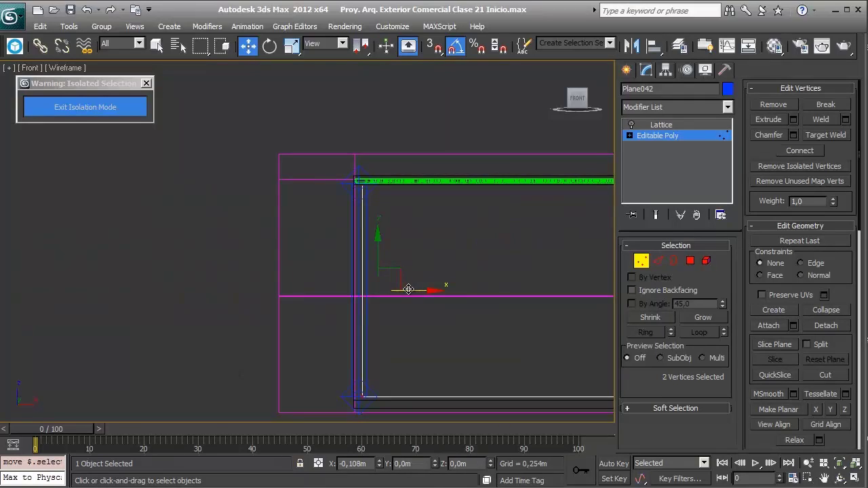
scroll(355, 250, down, 3)
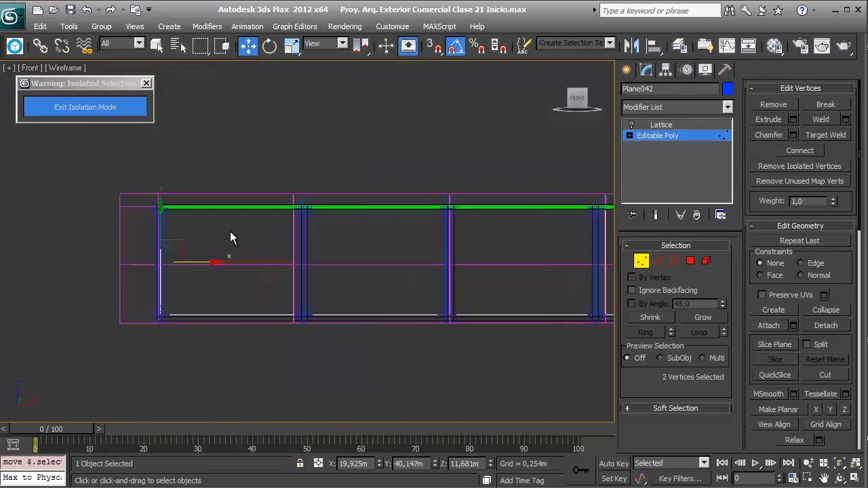
middle_drag(217, 247, 151, 230)
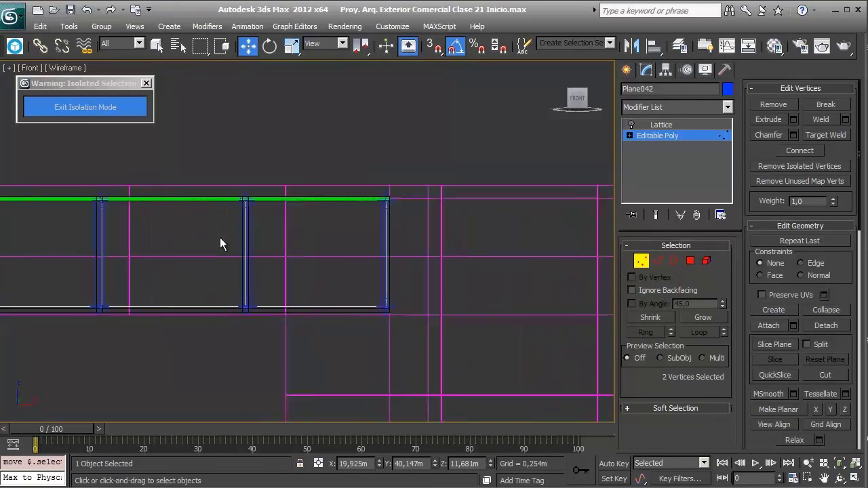
scroll(351, 238, up, 3)
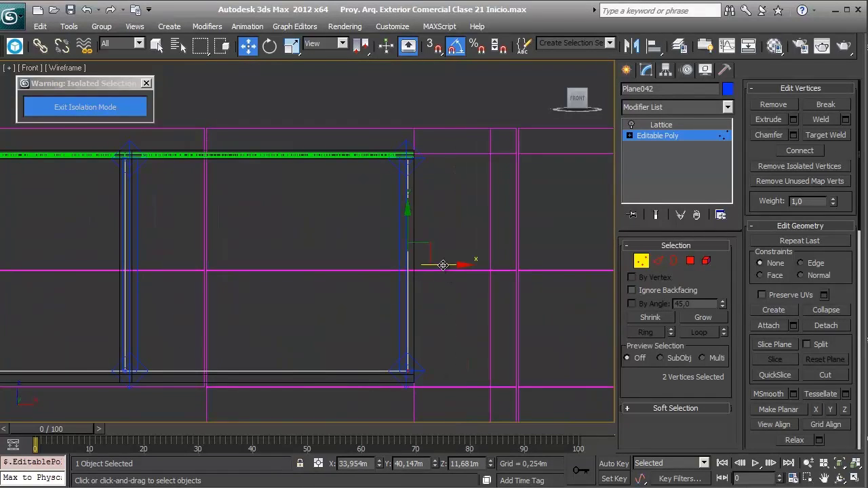
drag(442, 265, 441, 269)
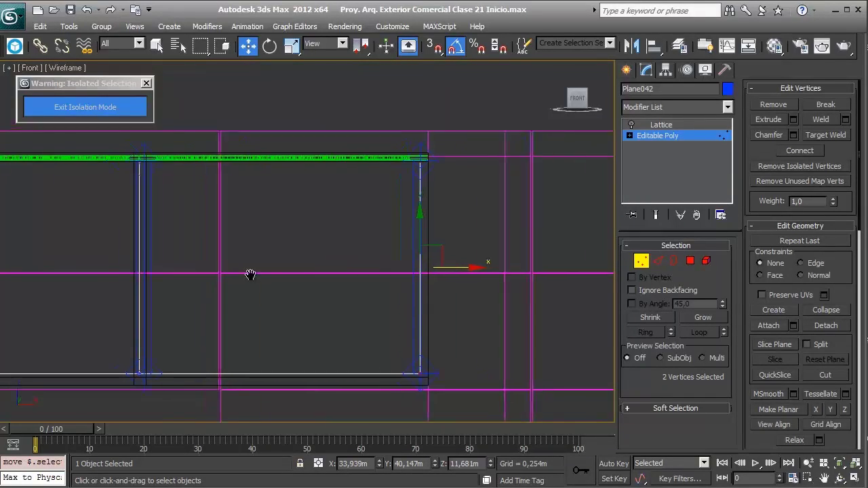
- Select the next columns' top and bottom vertices and slide them left along X
middle_drag(440, 269, 359, 360)
drag(250, 109, 251, 106)
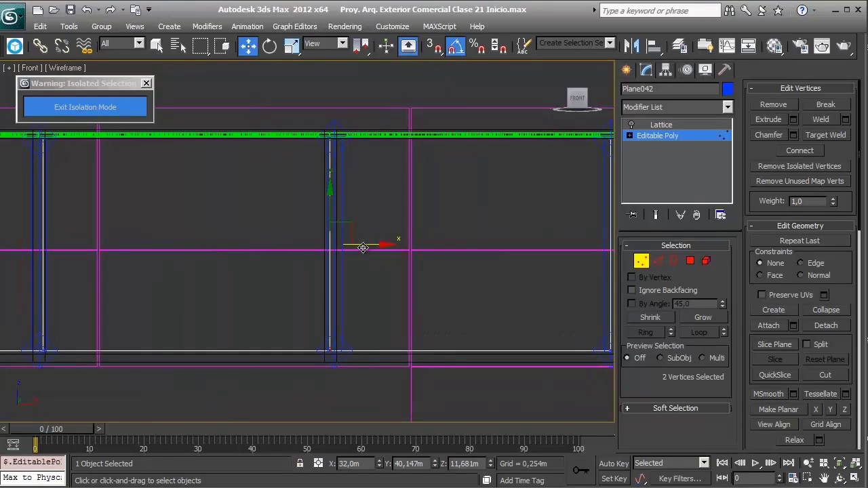
middle_drag(317, 240, 435, 265)
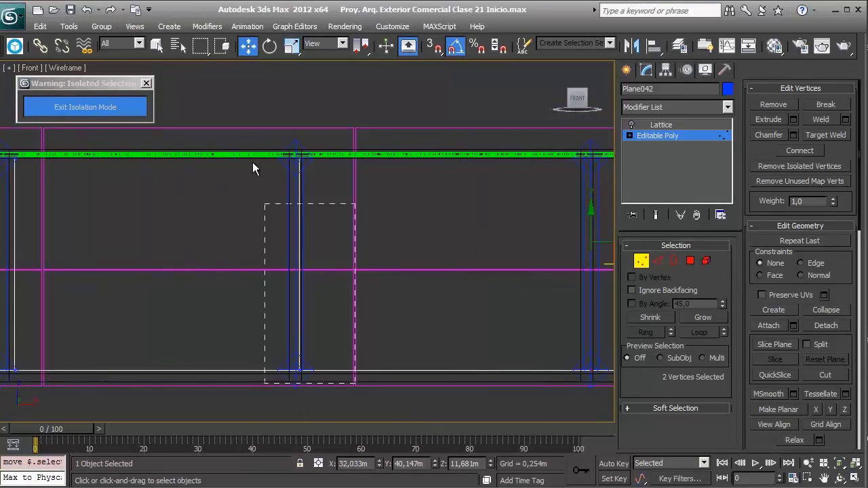
drag(253, 169, 253, 140)
drag(331, 265, 339, 263)
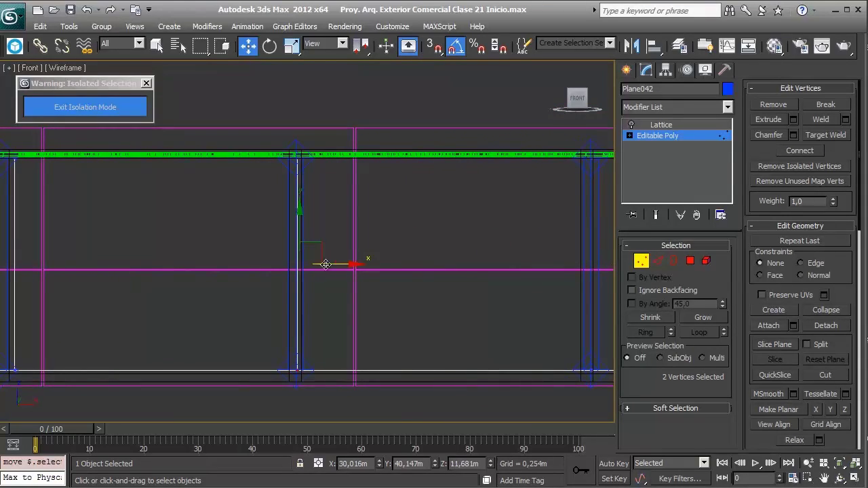
mouse_move(326, 262)
middle_down()
mouse_move(428, 213)
mouse_move(407, 166)
middle_up()
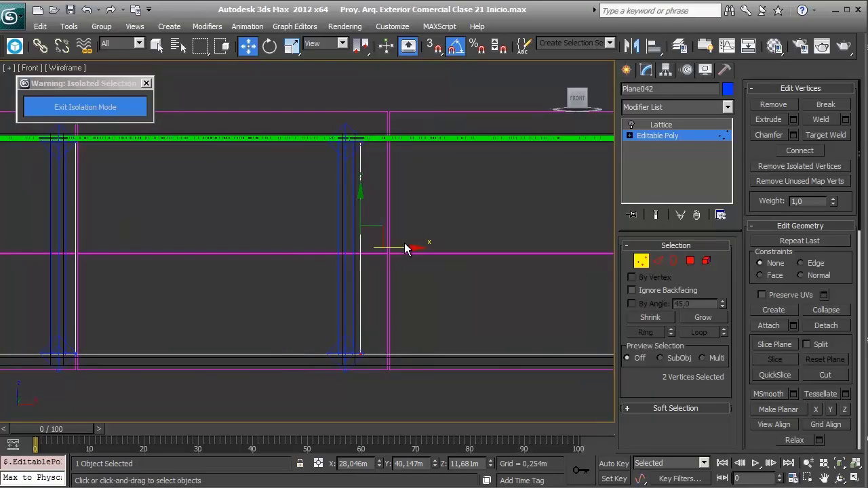
drag(404, 243, 366, 243)
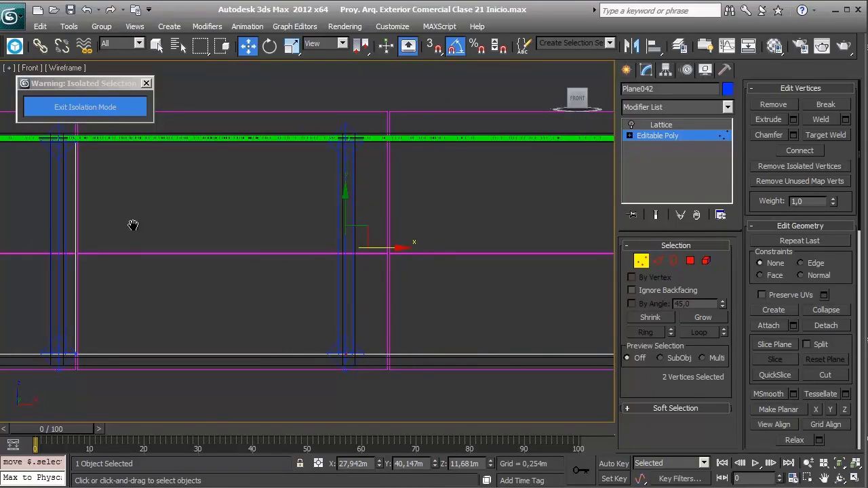
middle_drag(132, 227, 149, 230)
drag(418, 252, 401, 249)
scroll(73, 278, down, 5)
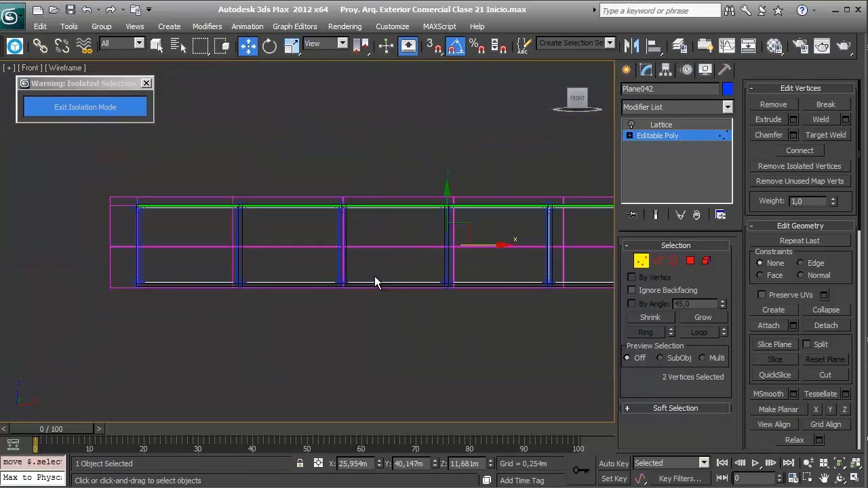
scroll(375, 276, up, 1)
scroll(307, 266, up, 2)
- Connect two horizontal edges of a bay with a new edge and move it right
click(805, 152)
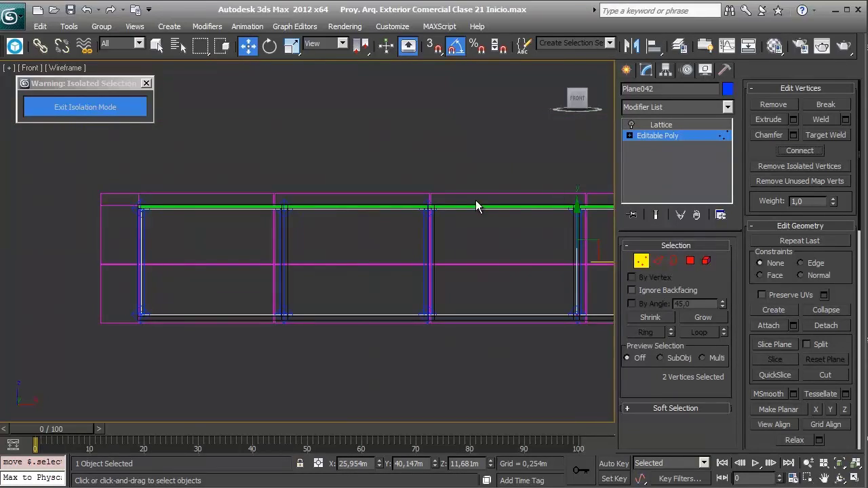
click(658, 262)
drag(459, 145, 334, 414)
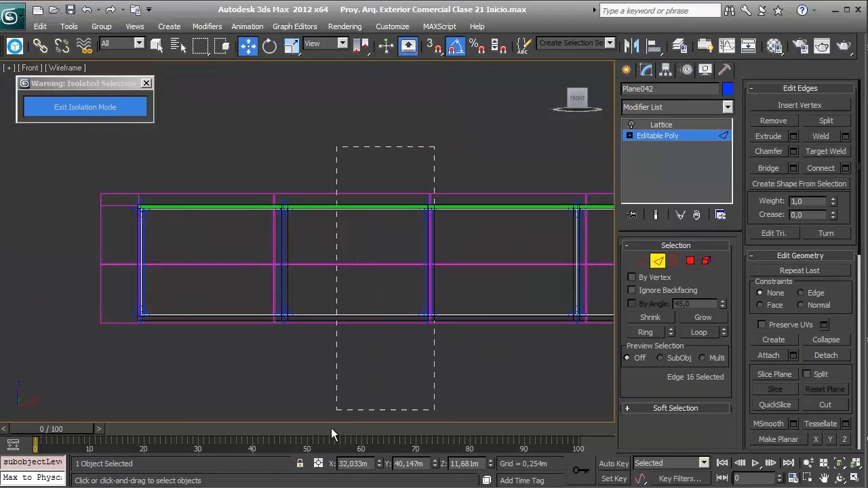
click(819, 169)
scroll(281, 245, up, 2)
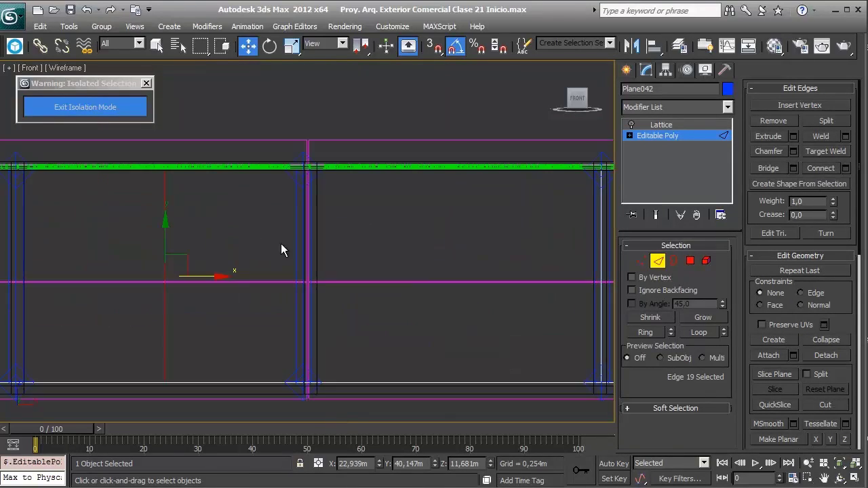
drag(195, 275, 334, 291)
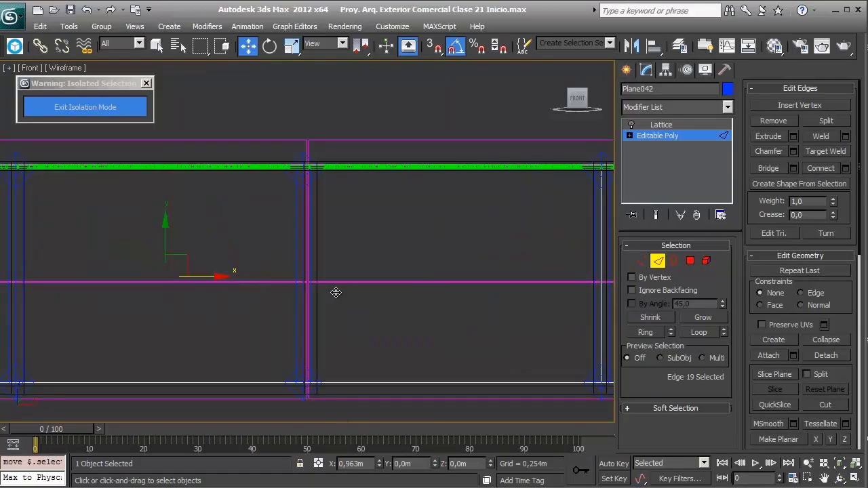
scroll(221, 290, down, 2)
- Add a lower edge, connect again, then leave Edge sub-object level
click(780, 170)
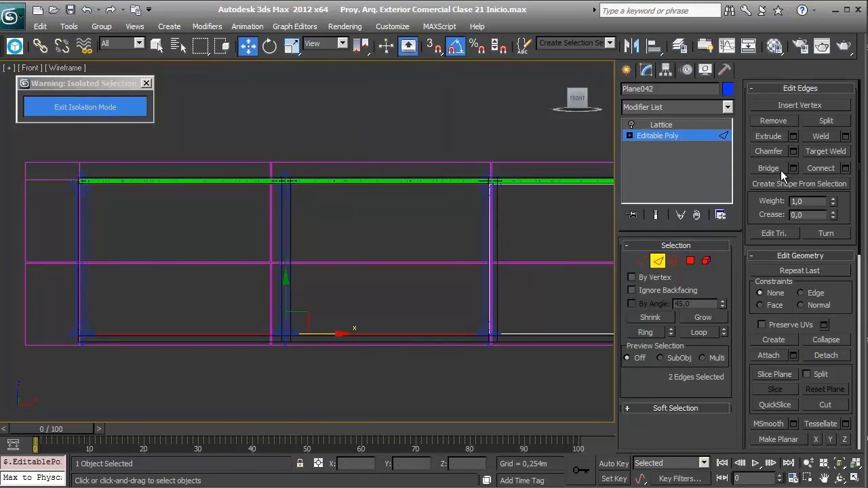
click(820, 170)
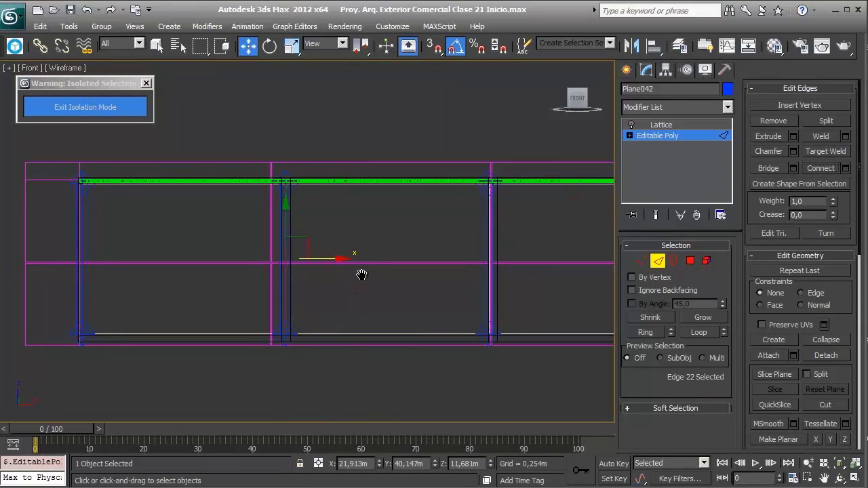
scroll(360, 277, up, 3)
scroll(355, 247, up, 1)
drag(355, 248, 352, 250)
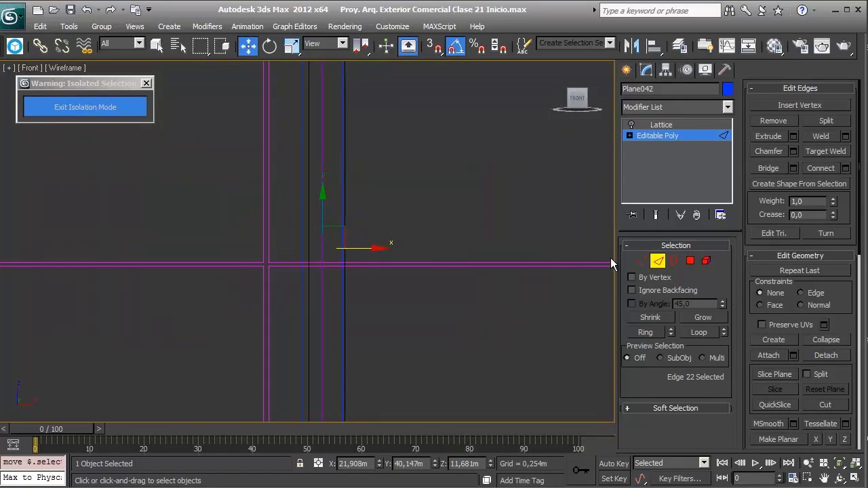
click(658, 262)
- Inspect the lattice panel in shaded perspective and display its Lattice settings
key(p)
scroll(339, 241, up, 2)
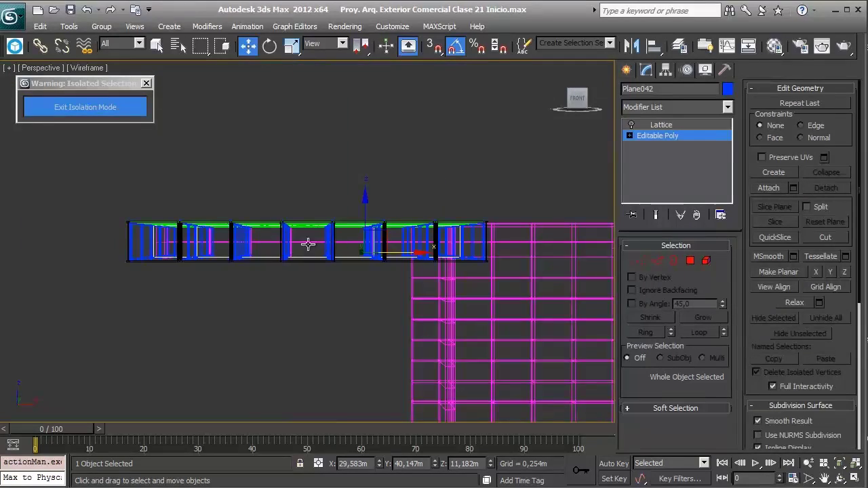
key(F3)
mouse_move(290, 282)
alt+middle_down()
mouse_move(312, 235)
mouse_move(415, 224)
mouse_move(608, 136)
alt+middle_up()
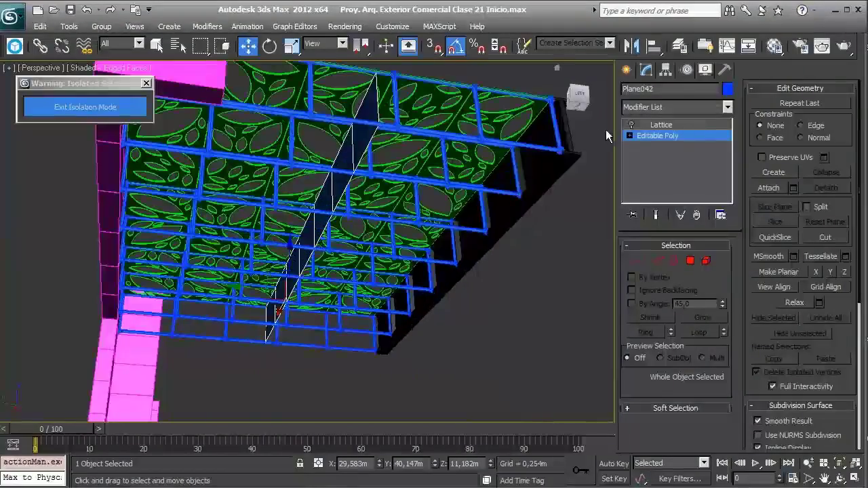
click(658, 125)
mouse_move(374, 231)
alt+middle_down()
mouse_move(330, 203)
mouse_move(336, 219)
alt+middle_up()
scroll(336, 219, up, 3)
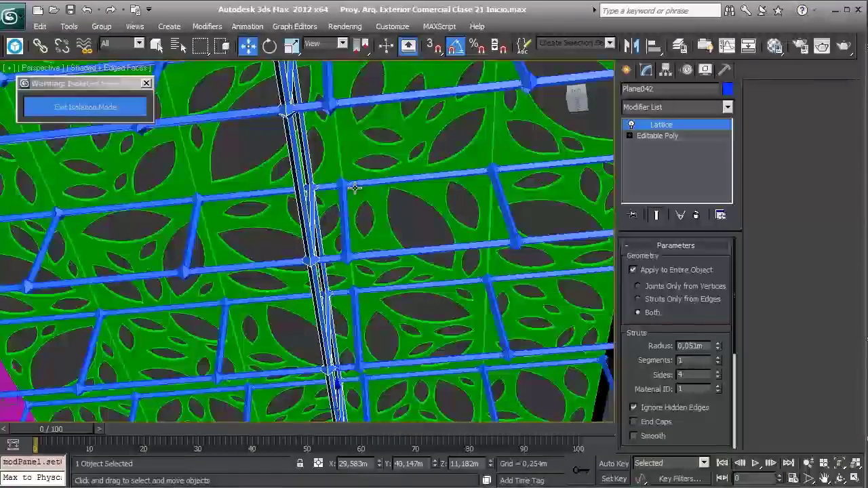
- In a wireframe top view, move the horizontal truss slightly down
key(t)
key(F3)
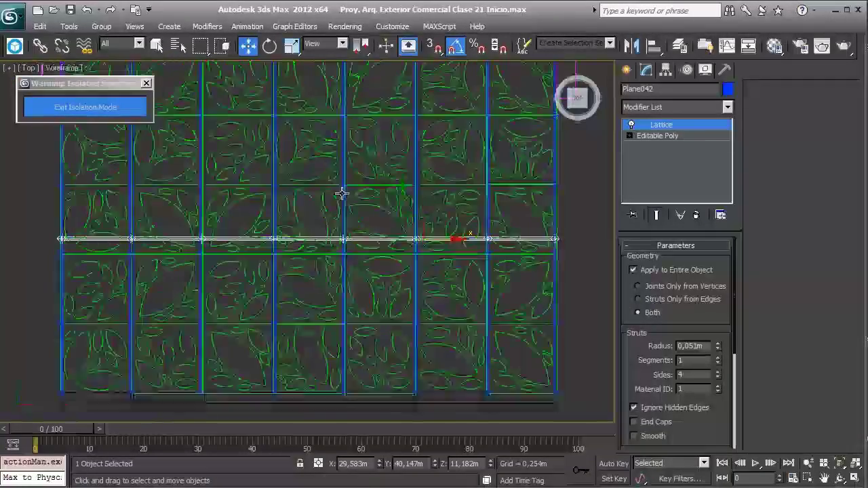
scroll(341, 192, up, 2)
scroll(343, 176, up, 2)
scroll(350, 208, up, 2)
scroll(400, 174, up, 2)
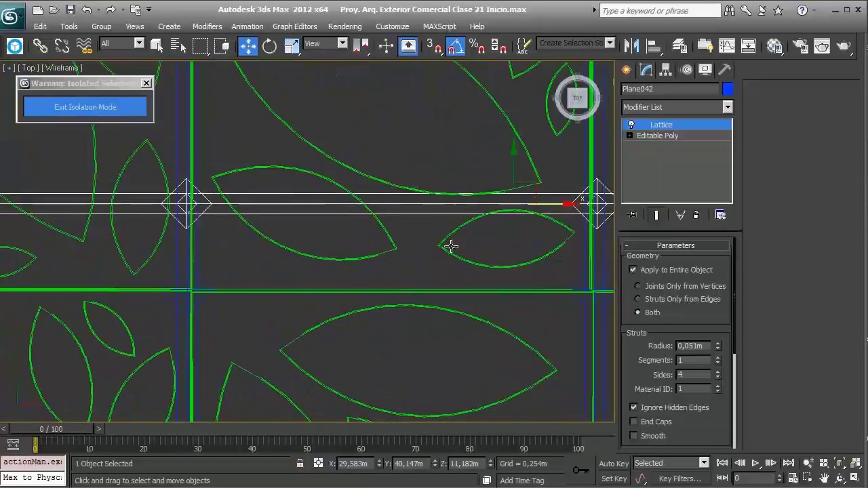
scroll(380, 183, up, 1)
drag(412, 153, 416, 238)
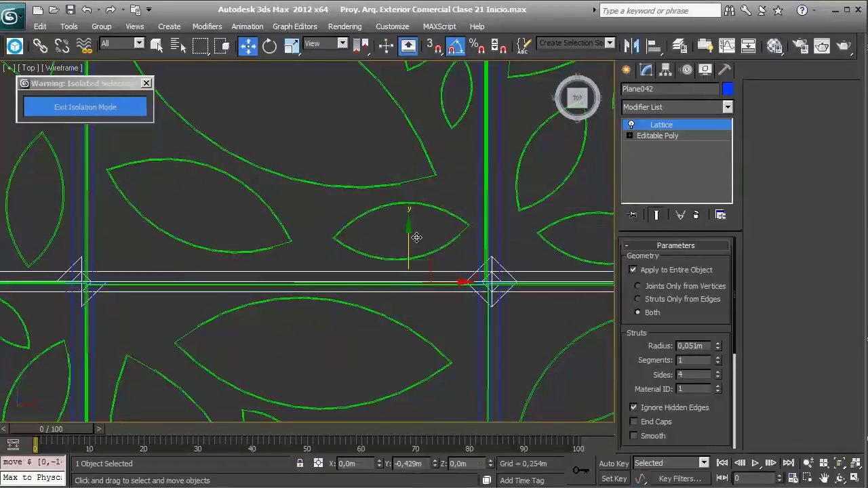
- Clone two truss copies, Plane043 and Plane044, below the original
scroll(416, 244, down, 5)
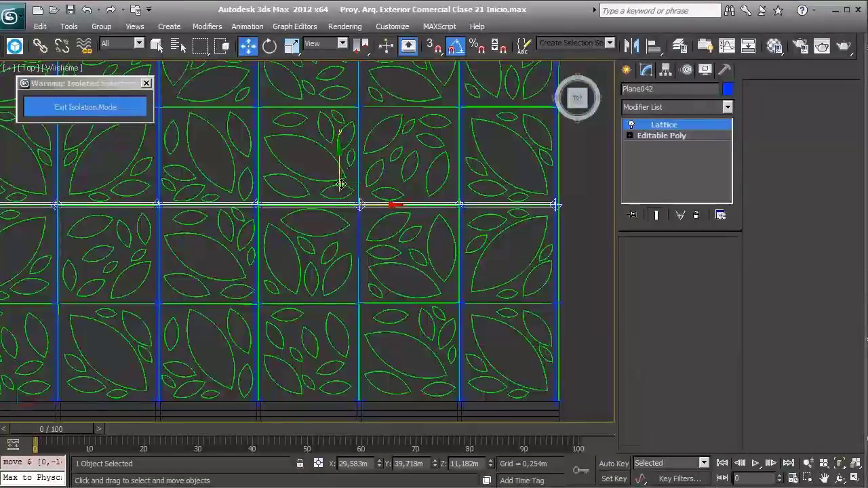
shift+drag(339, 183, 347, 265)
click(429, 308)
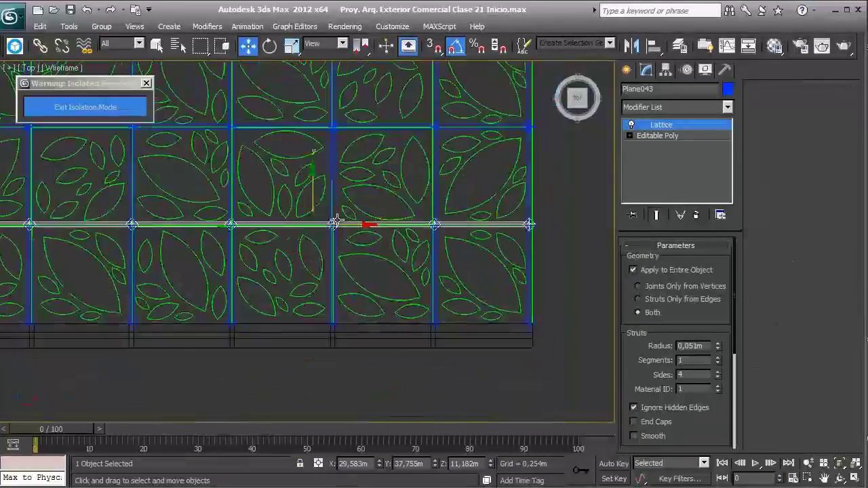
scroll(330, 156, up, 3)
scroll(329, 156, up, 3)
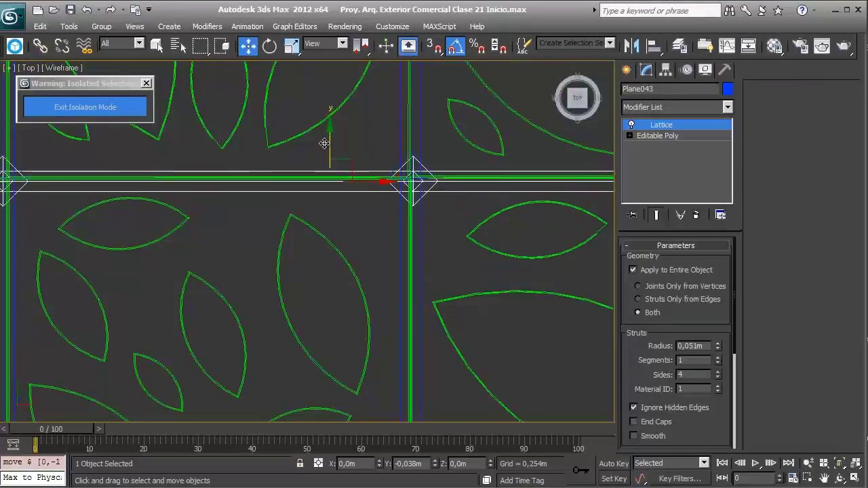
scroll(335, 128, down, 3)
shift+drag(335, 124, 335, 316)
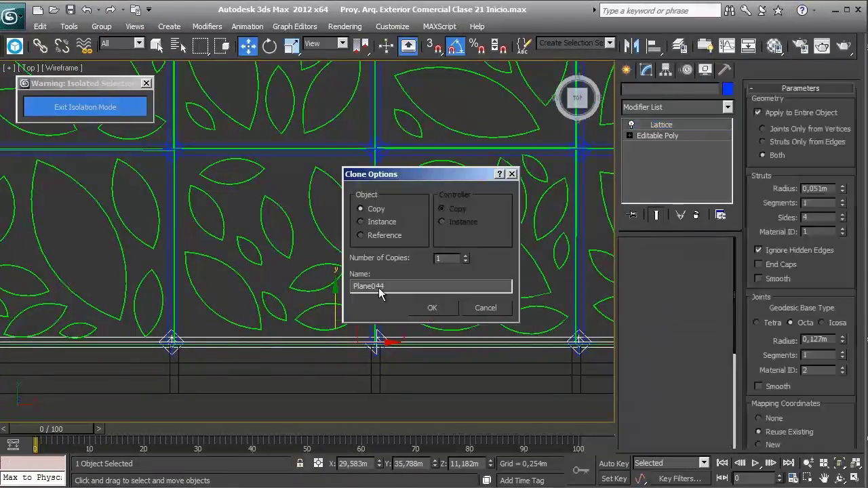
click(432, 308)
scroll(353, 319, down, 5)
scroll(338, 340, up, 2)
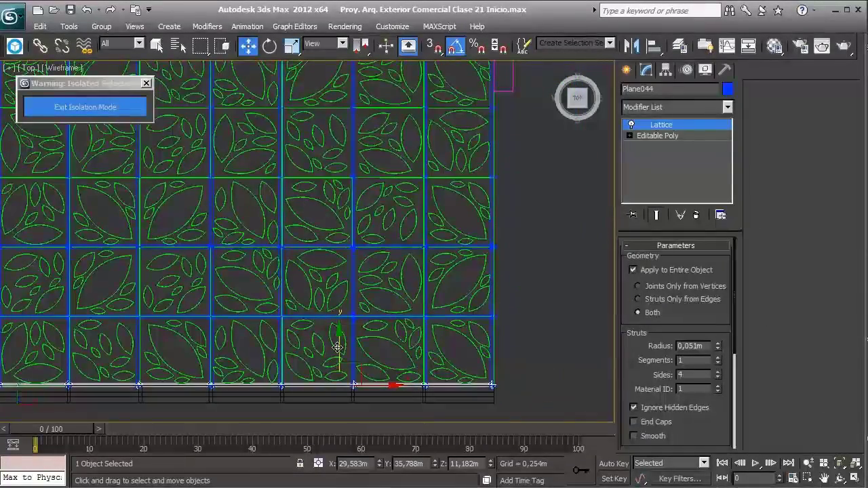
- Clone Plane043 downward as an Instance
click(332, 246)
middle_drag(322, 269, 315, 289)
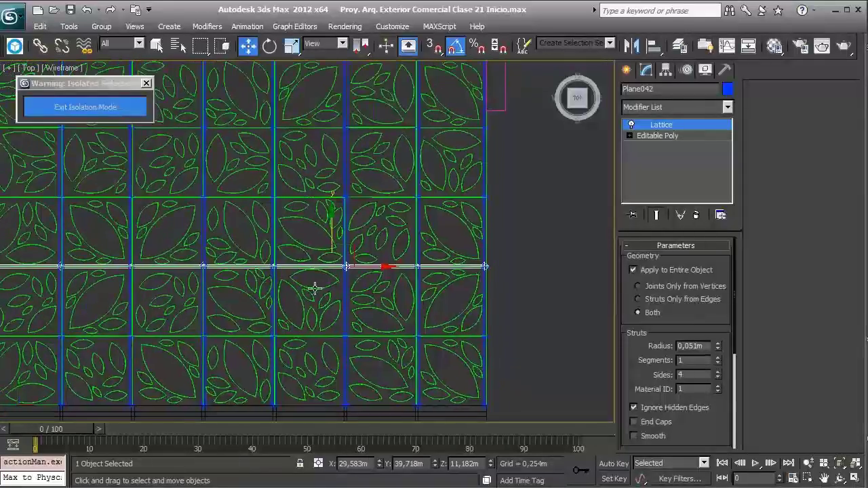
scroll(352, 224, up, 2)
scroll(282, 210, up, 2)
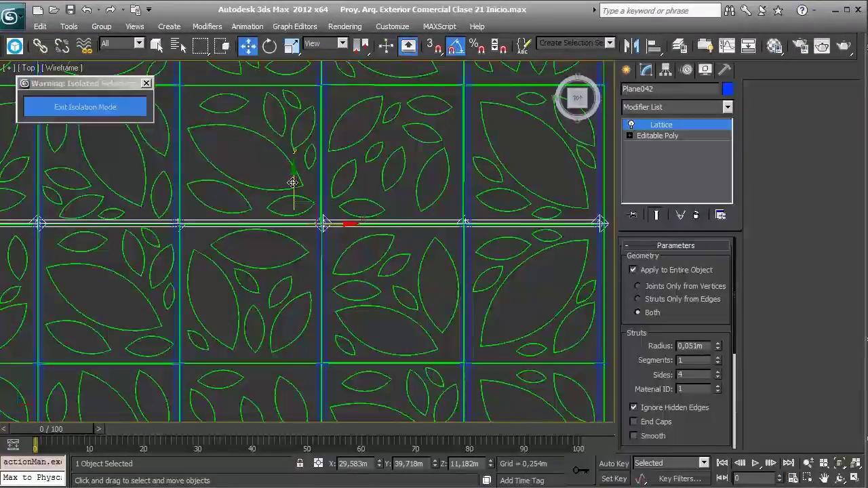
click(295, 341)
shift+drag(299, 307, 299, 327)
click(361, 222)
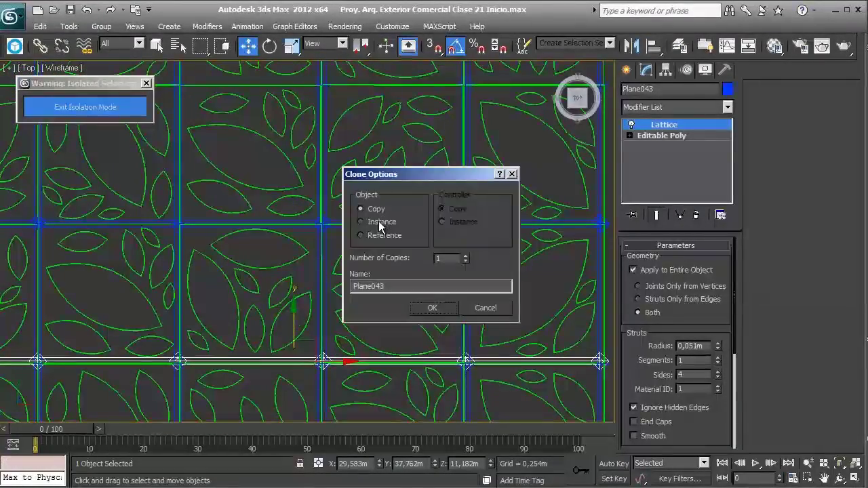
click(432, 310)
- Reposition a truss panel along the canopy and add another instanced copy, nudging it down
scroll(369, 276, down, 4)
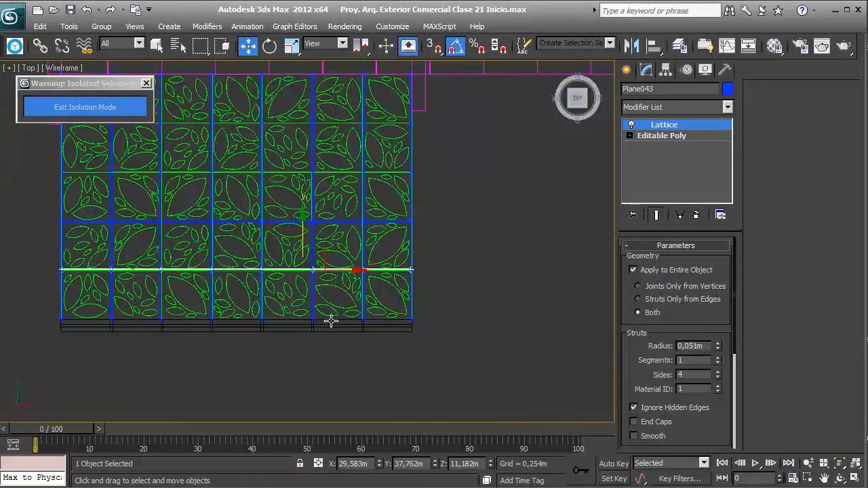
scroll(320, 295, up, 1)
scroll(306, 294, up, 3)
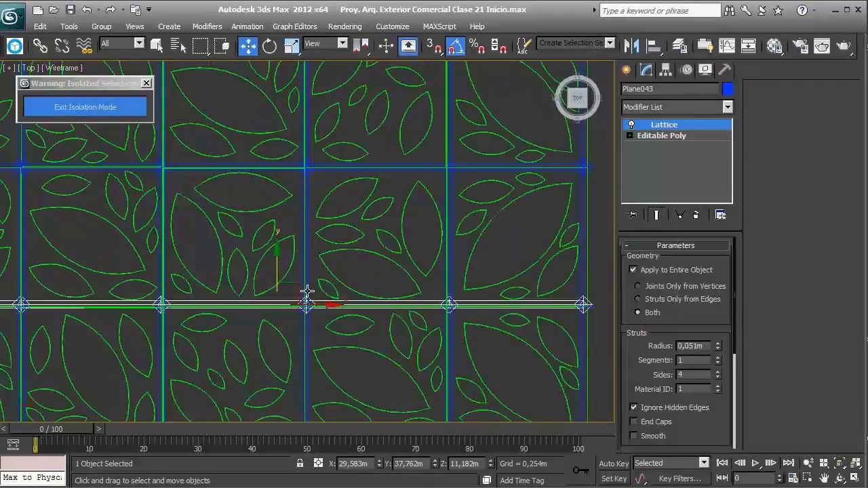
scroll(333, 257, up, 2)
middle_drag(356, 219, 347, 175)
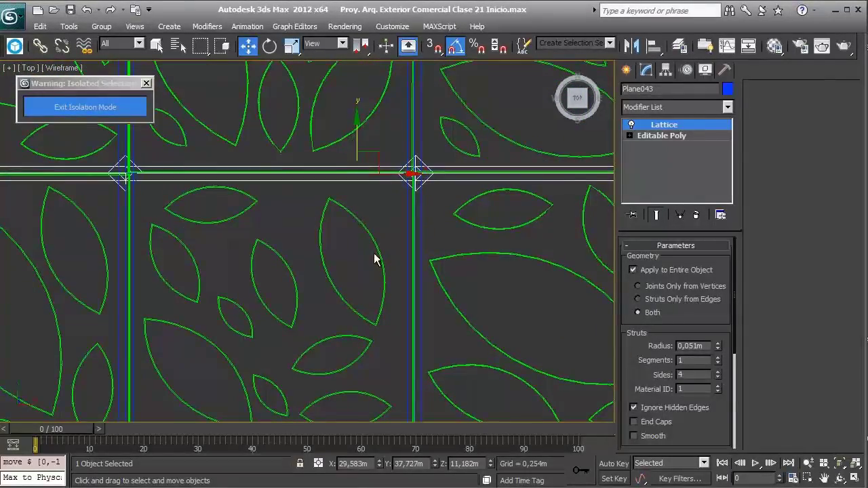
drag(357, 136, 324, 232)
shift+drag(353, 105, 353, 364)
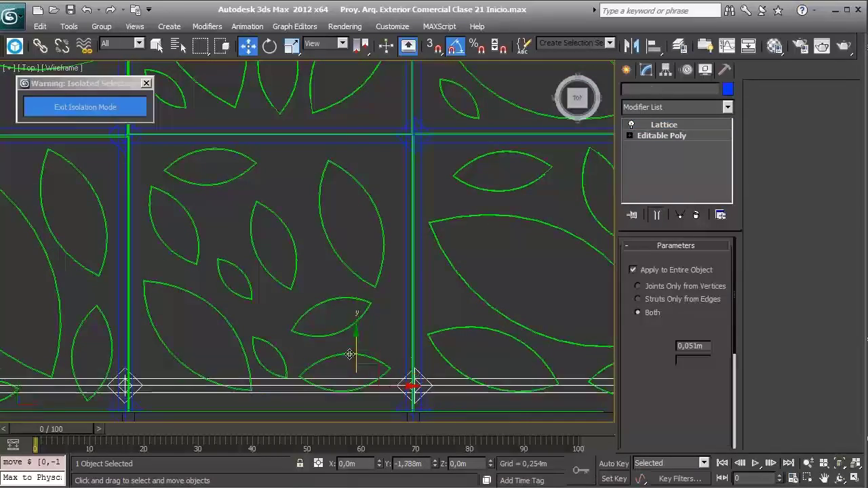
click(415, 308)
middle_drag(384, 316, 384, 234)
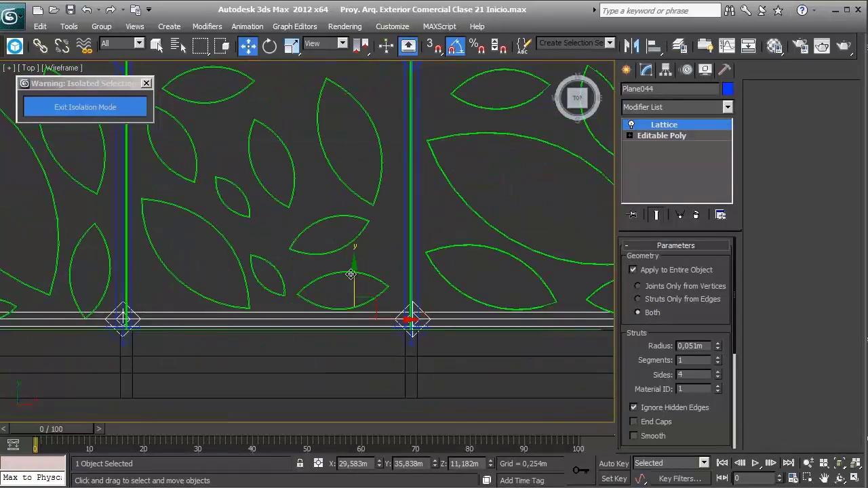
drag(350, 274, 354, 285)
- Clone truss copies Plane045 and Plane046 upward along the canopy
scroll(378, 342, down, 5)
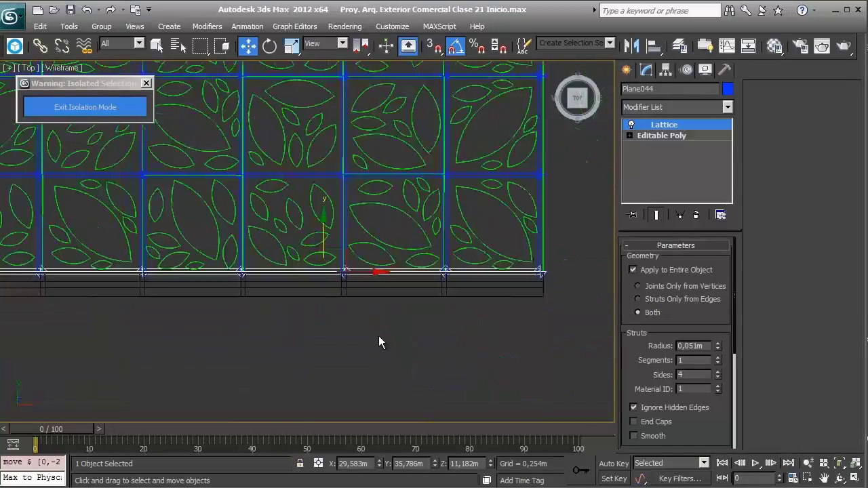
middle_drag(342, 219, 351, 337)
shift+drag(330, 361, 331, 114)
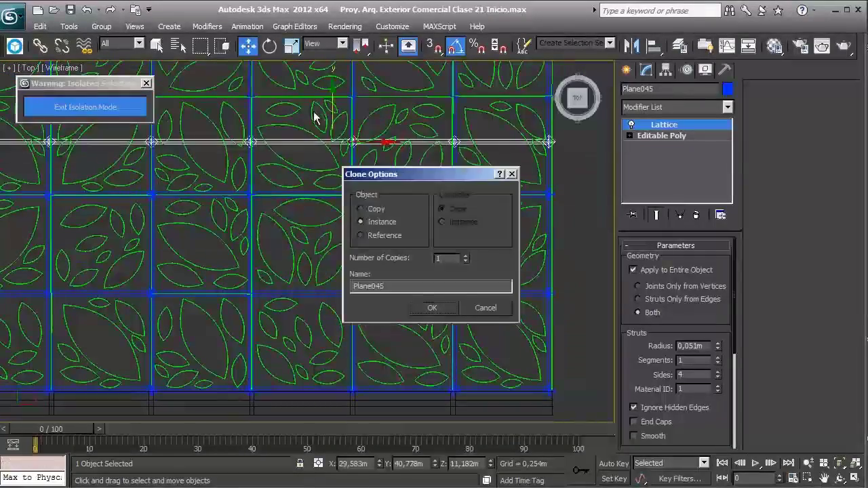
click(428, 307)
scroll(333, 232, up, 3)
scroll(359, 285, up, 1)
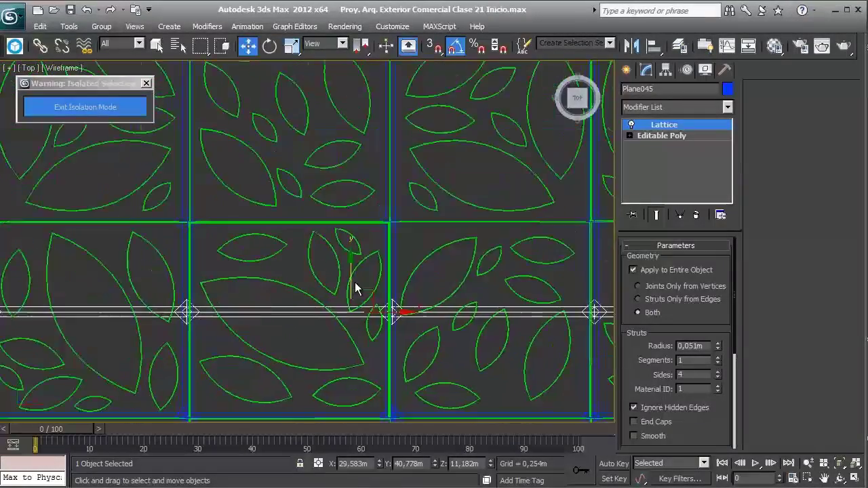
scroll(389, 339, up, 3)
middle_drag(394, 339, 386, 169)
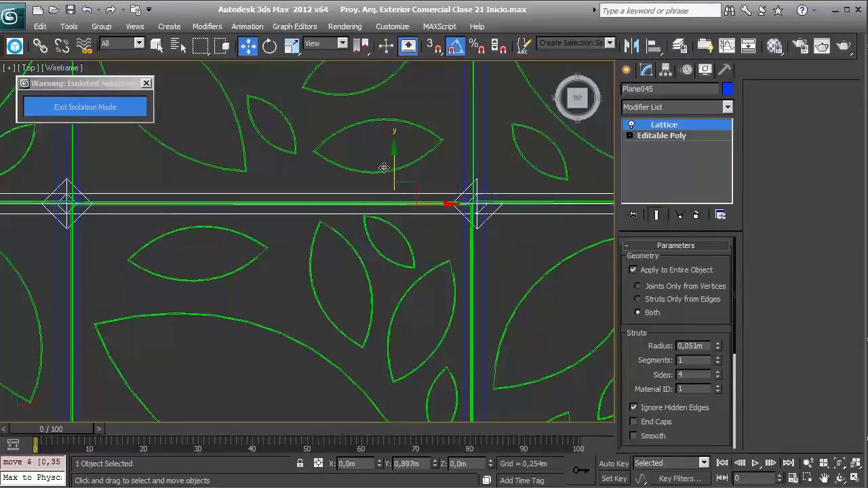
scroll(403, 262, down, 4)
middle_drag(403, 261, 377, 314)
shift+drag(353, 310, 345, 173)
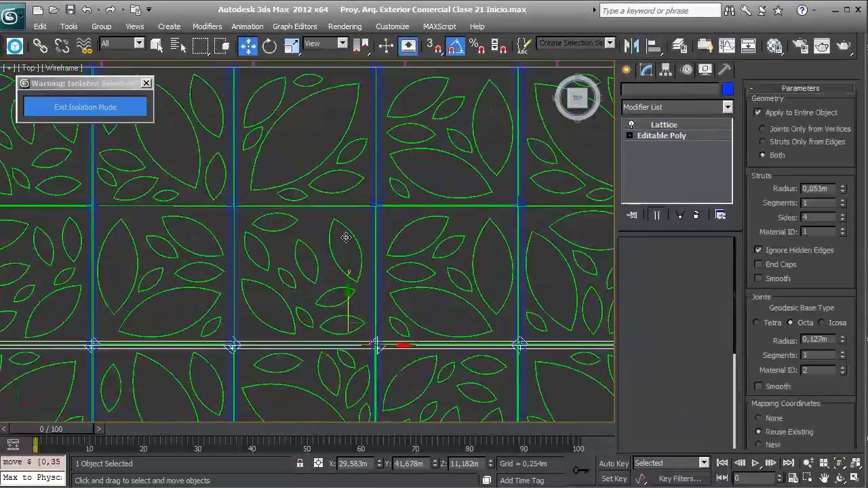
click(427, 307)
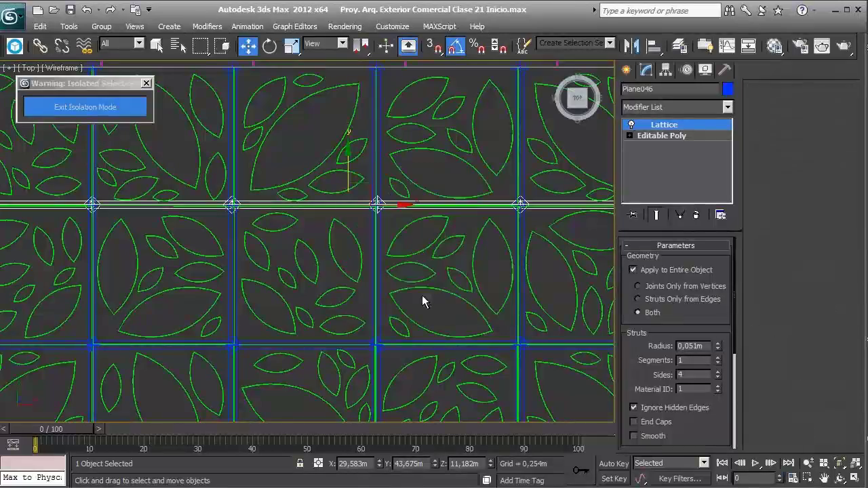
- Copy a panel upward toward the magenta panels and nudge it into place
scroll(345, 306, up, 2)
scroll(410, 281, up, 3)
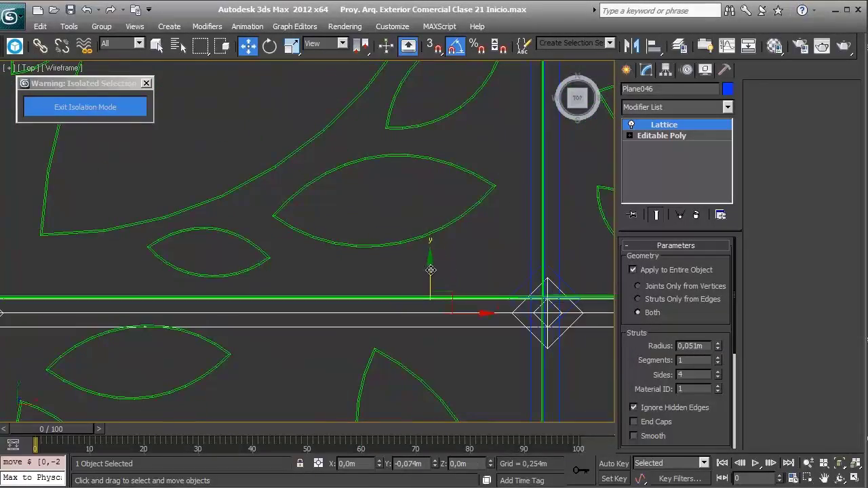
scroll(402, 234, down, 3)
middle_drag(403, 234, 366, 322)
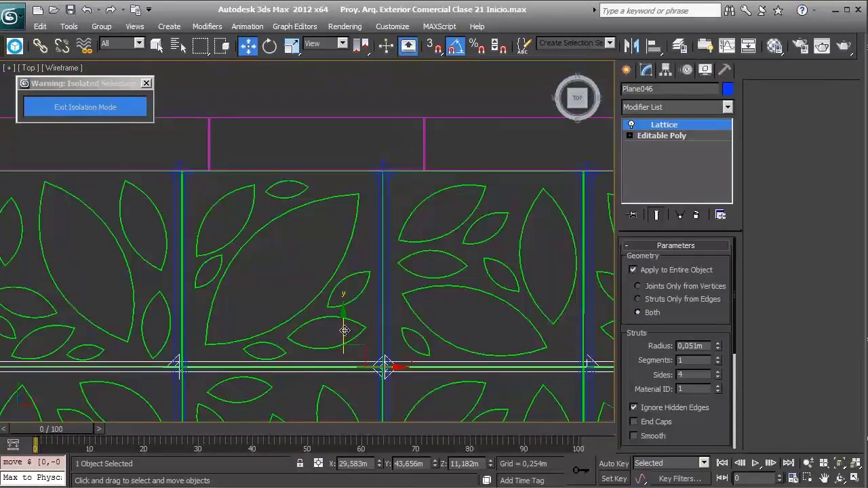
shift+drag(344, 330, 332, 140)
click(382, 306)
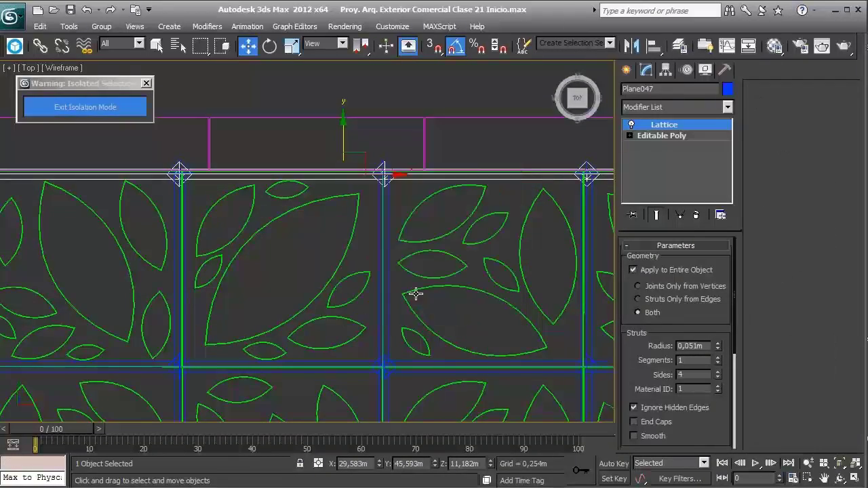
scroll(416, 293, down, 3)
scroll(349, 242, up, 3)
scroll(208, 223, up, 3)
scroll(261, 258, up, 1)
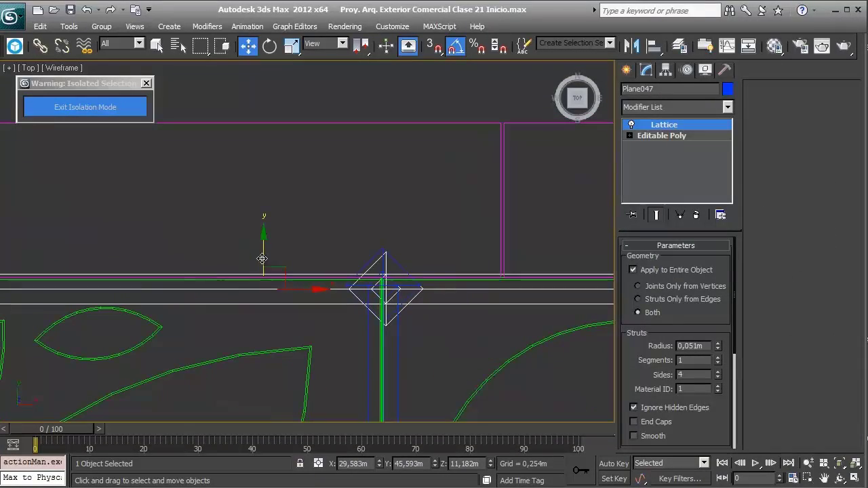
drag(263, 256, 261, 253)
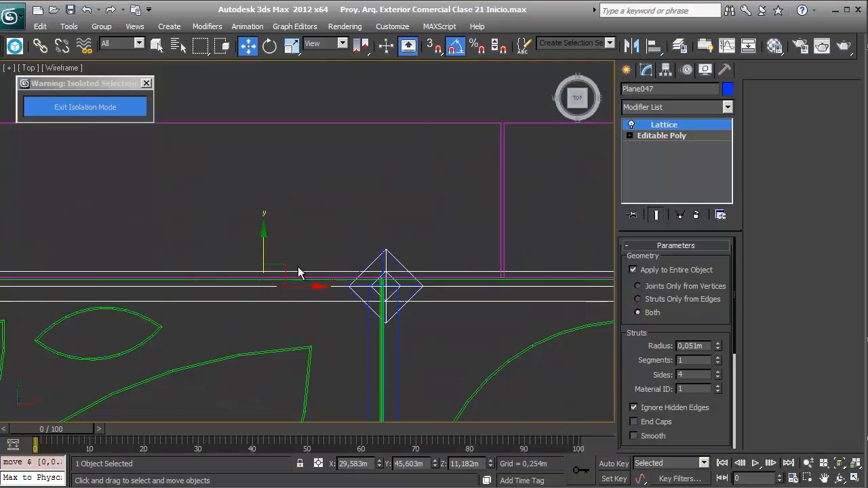
- Set the panel's Lattice to Struts Only from Edges with Ignore Hidden Edges unchecked
key(p)
key(F3)
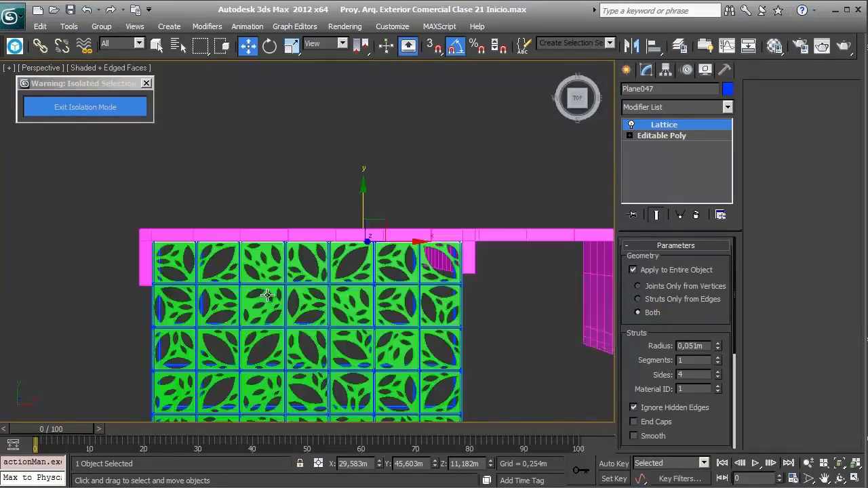
mouse_move(271, 347)
alt+middle_down()
mouse_move(447, 245)
mouse_move(362, 237)
mouse_move(354, 251)
mouse_move(451, 266)
alt+middle_up()
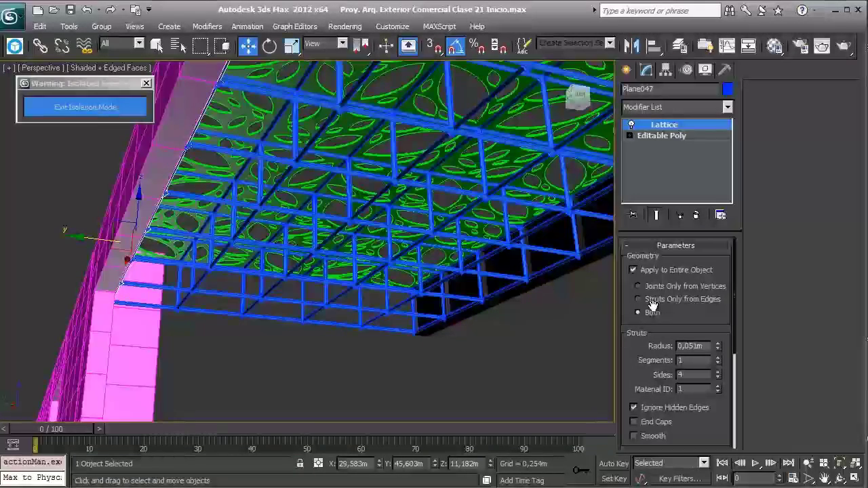
click(639, 300)
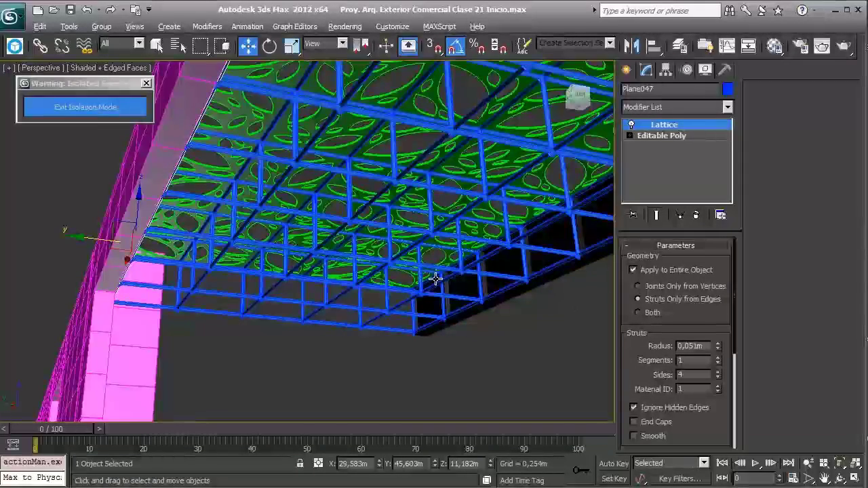
alt+middle_drag(435, 279, 474, 280)
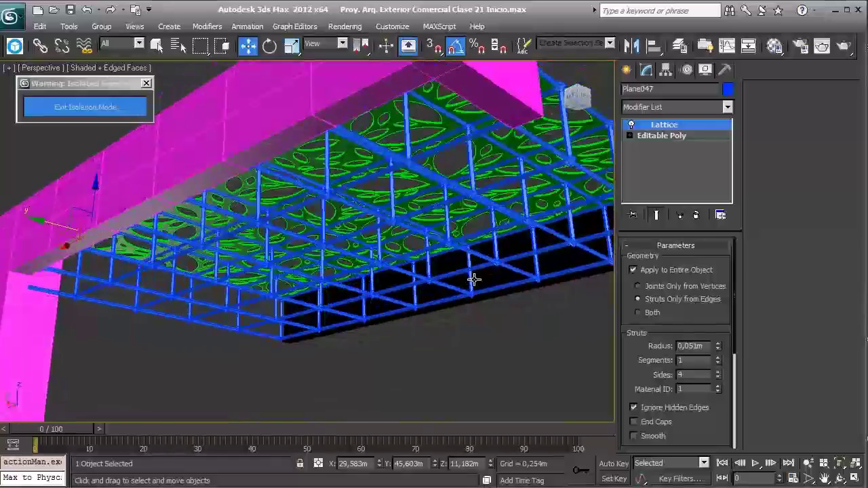
click(666, 409)
mouse_move(569, 371)
alt+middle_down()
mouse_move(457, 306)
mouse_move(484, 300)
mouse_move(461, 300)
mouse_move(409, 249)
mouse_move(400, 297)
mouse_move(317, 306)
mouse_move(319, 293)
mouse_move(317, 301)
alt+middle_up()
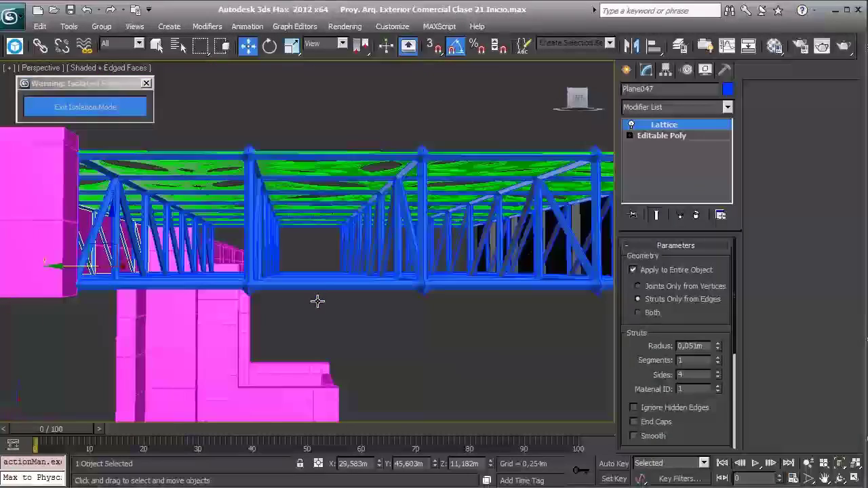
- Set Plane034's Lattice to Struts Only from Edges with Ignore Hidden Edges unchecked
click(323, 254)
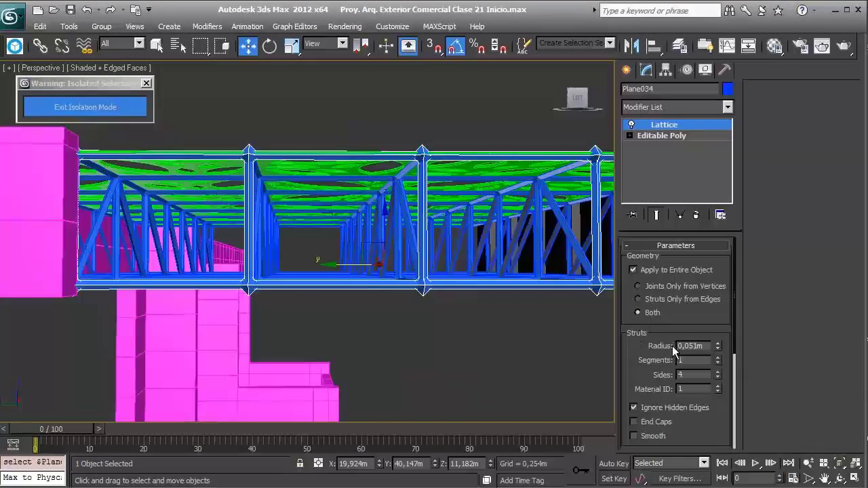
click(651, 300)
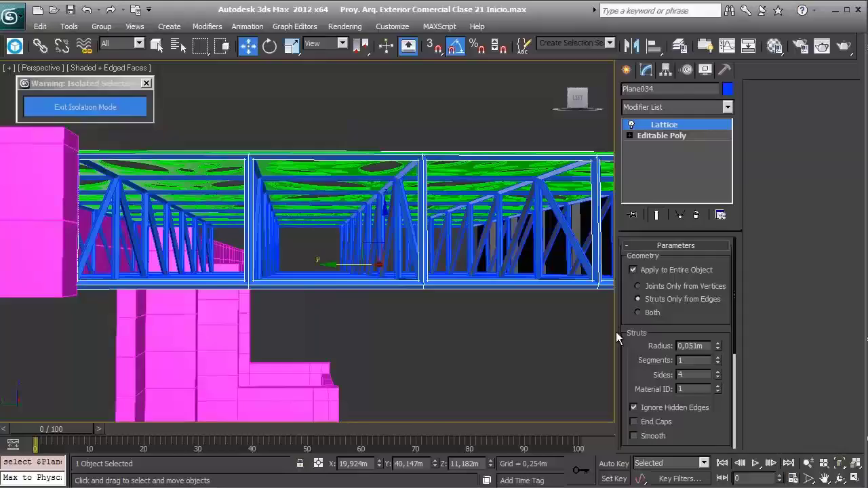
click(655, 407)
scroll(415, 336, down, 2)
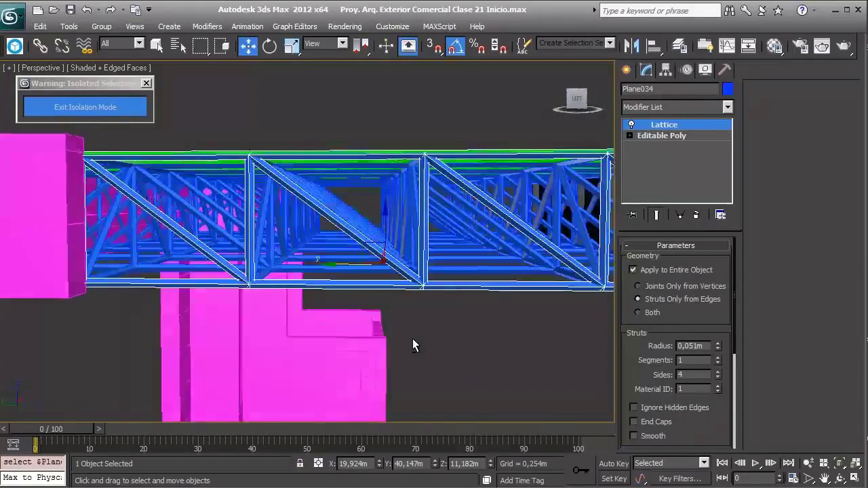
scroll(434, 306, down, 3)
scroll(375, 283, down, 2)
- Box-select all ten truss panels from a side-on view
alt+middle_drag(375, 282, 417, 253)
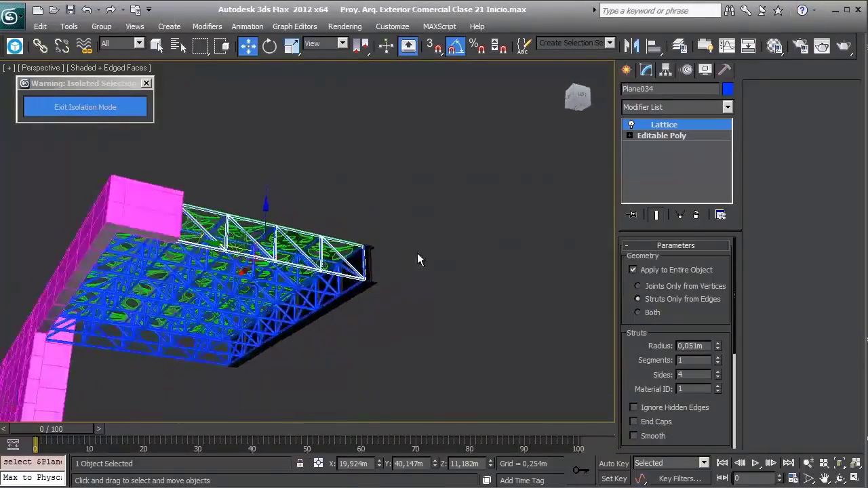
scroll(375, 202, up, 3)
scroll(375, 201, up, 2)
mouse_move(375, 202)
alt+middle_down()
mouse_move(375, 219)
mouse_move(260, 244)
mouse_move(352, 227)
mouse_move(366, 234)
alt+middle_up()
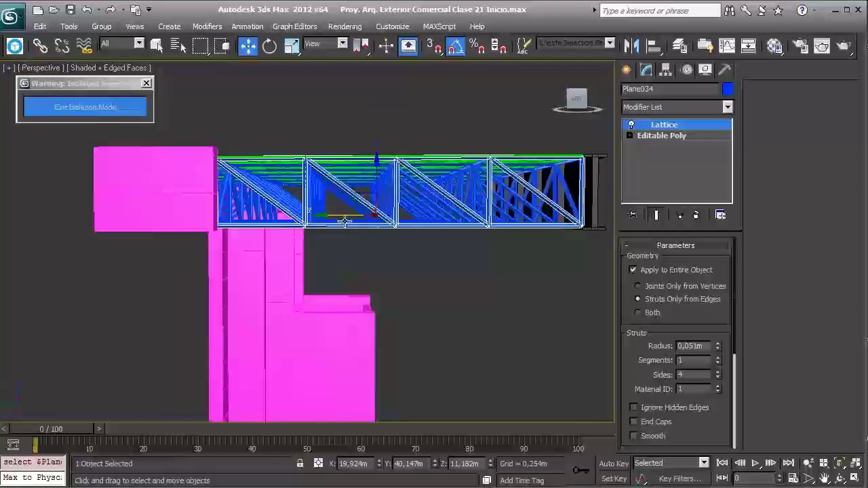
drag(426, 255, 349, 184)
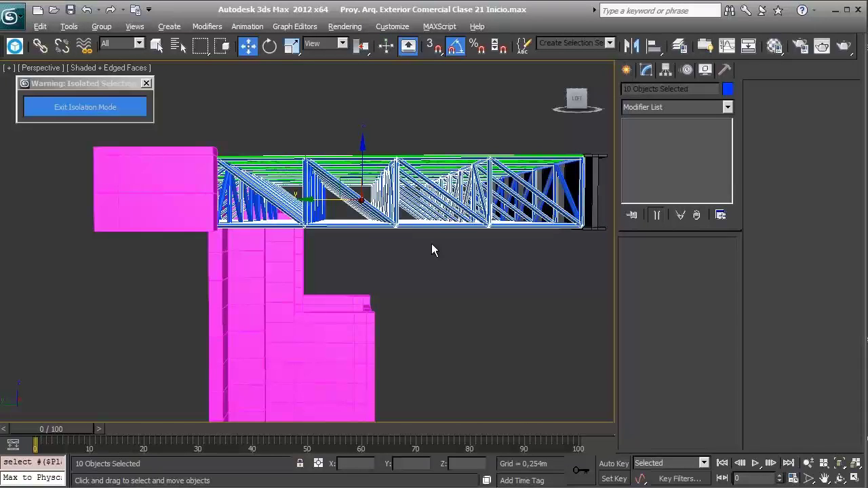
- Isolate the trusses with Alt+Q, hiding the pink wall objects, and clear the selection
key(alt+q)
click(432, 337)
mouse_move(341, 305)
alt+middle_down()
mouse_move(442, 313)
mouse_move(369, 231)
mouse_move(399, 262)
mouse_move(364, 283)
alt+middle_up()
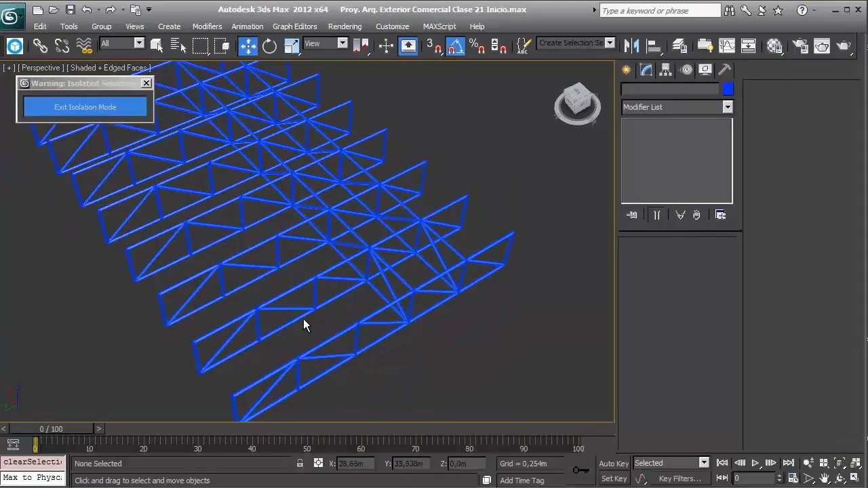
- Disable the Lattice modifier on panels Plane042 and Plane034 so they show as flat planes
click(394, 277)
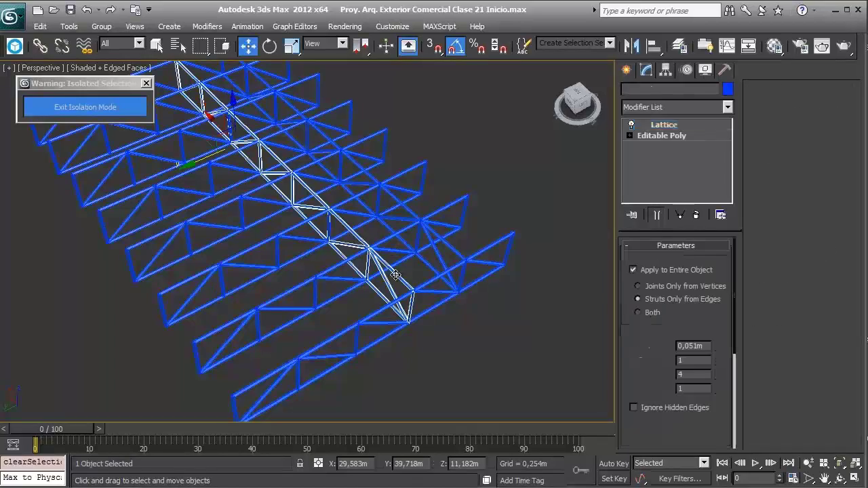
click(632, 126)
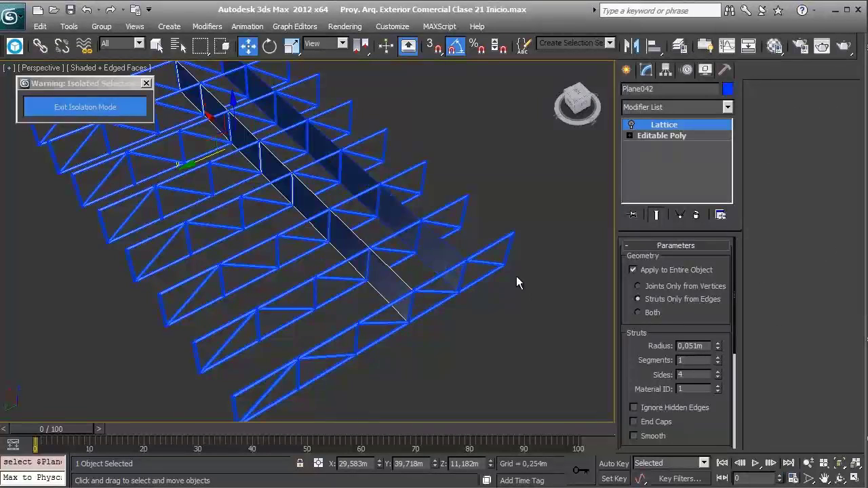
click(504, 261)
click(632, 125)
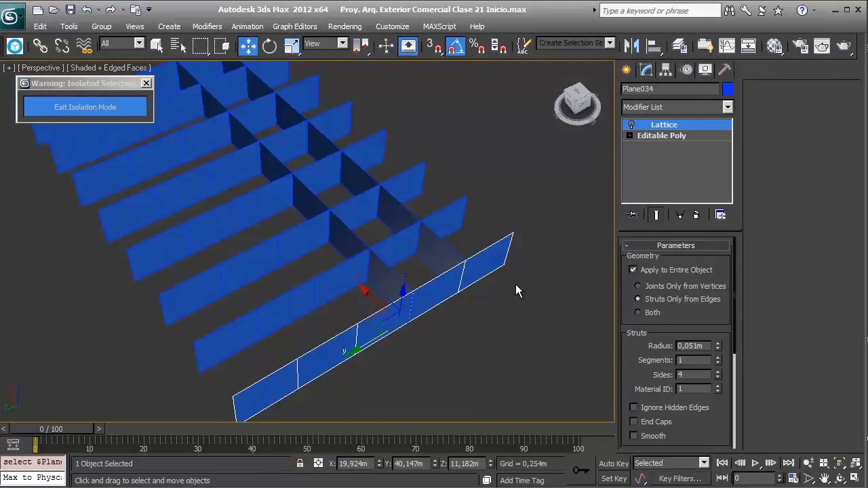
click(515, 285)
mouse_move(500, 311)
alt+middle_down()
mouse_move(465, 275)
mouse_move(468, 289)
alt+middle_up()
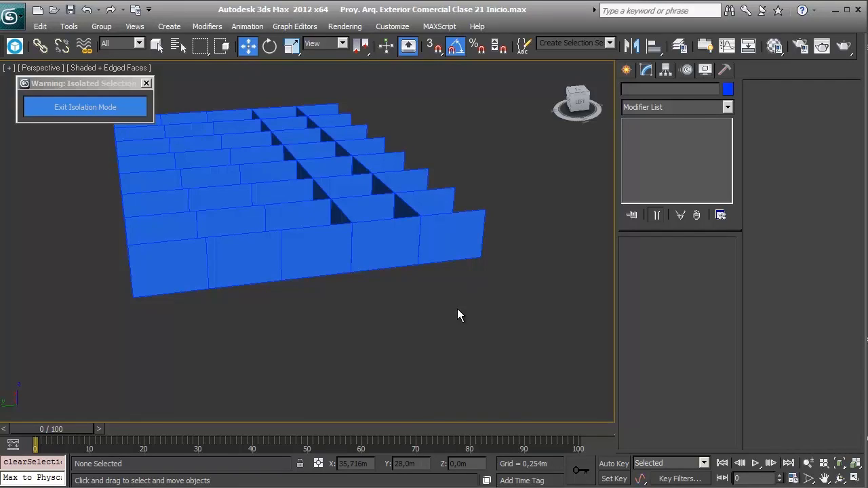
mouse_move(323, 188)
middle_down()
mouse_move(354, 160)
mouse_move(368, 194)
mouse_move(414, 213)
middle_up()
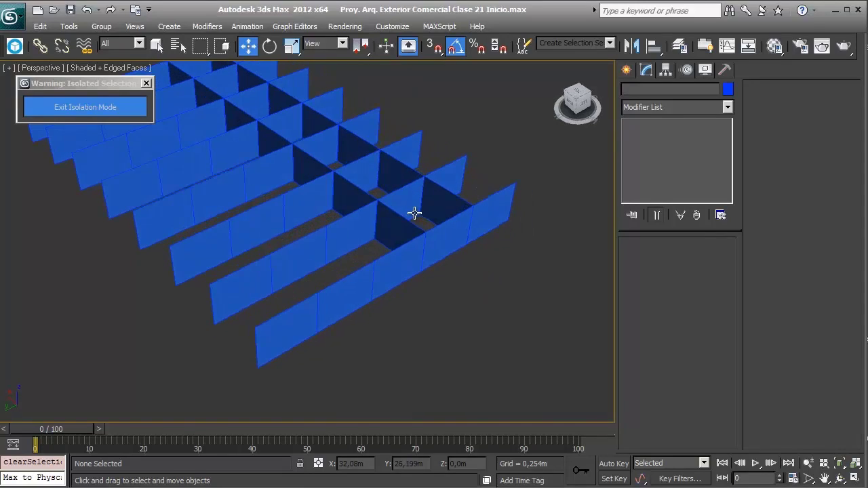
- Re-enable the Lattice modifier on the front panel Plane034
click(454, 230)
drag(458, 228, 477, 213)
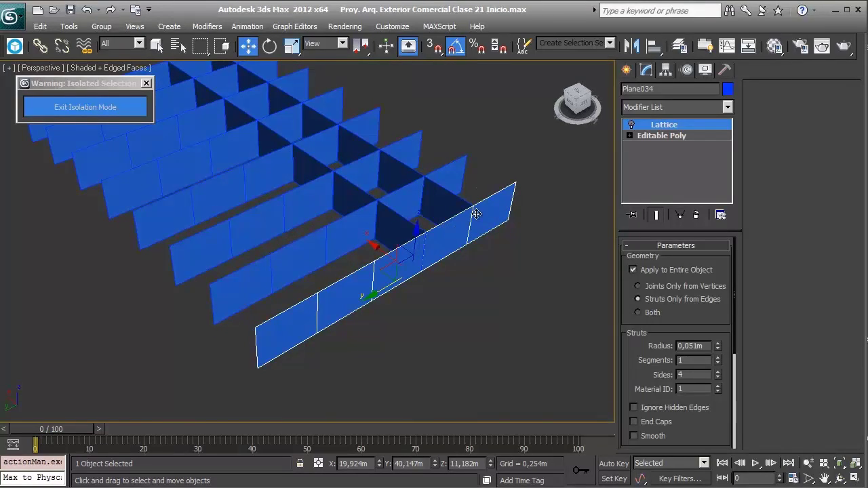
mouse_move(469, 209)
alt+middle_down()
mouse_move(498, 210)
mouse_move(414, 201)
mouse_move(394, 177)
mouse_move(423, 170)
alt+middle_up()
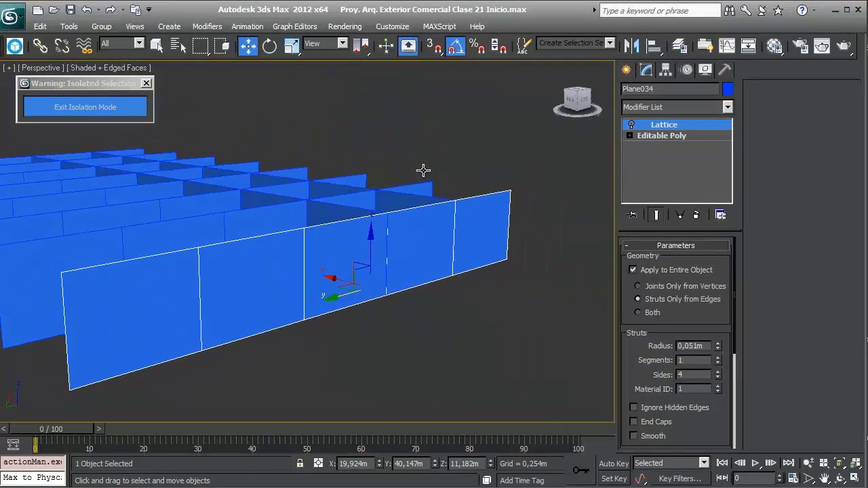
alt+middle_drag(464, 208, 436, 237)
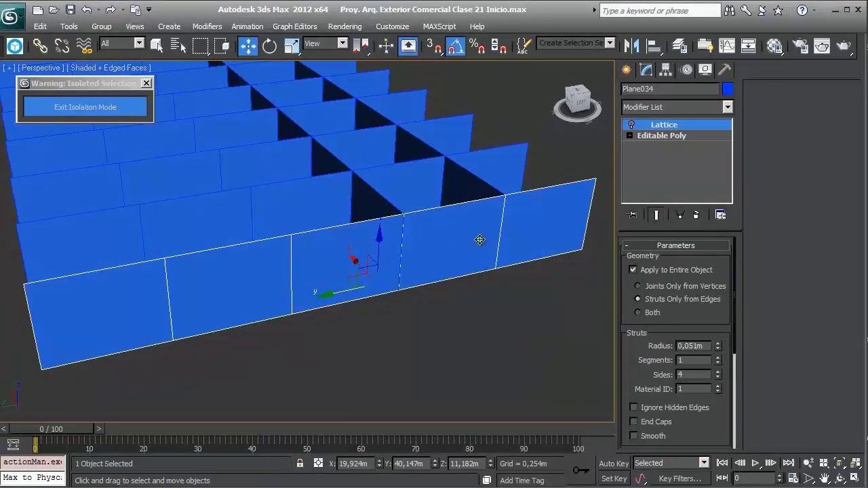
click(632, 126)
- Drop down to Plane034's Editable Poly level in the modifier stack, viewing the front truss
mouse_move(333, 275)
alt+middle_down()
mouse_move(351, 253)
mouse_move(296, 285)
alt+middle_up()
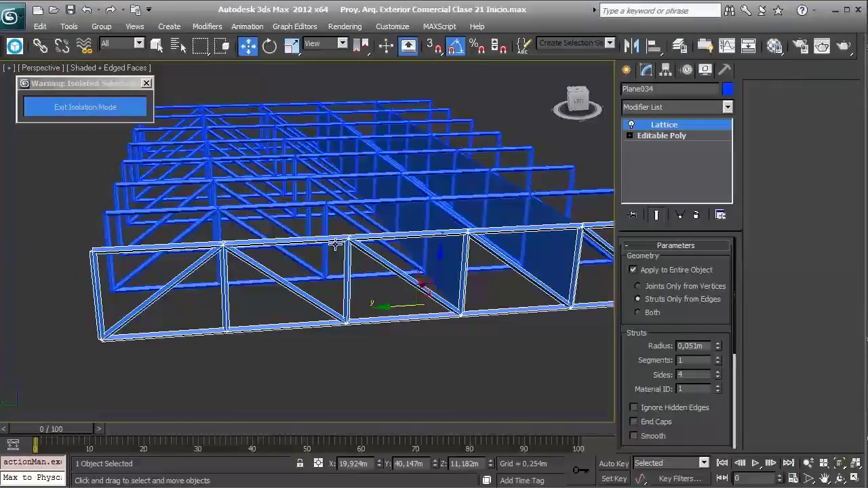
alt+middle_drag(348, 282, 352, 295)
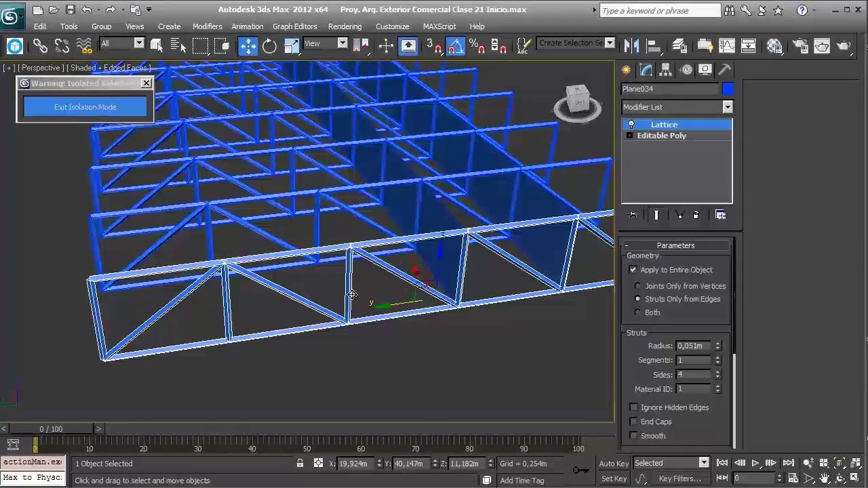
click(699, 136)
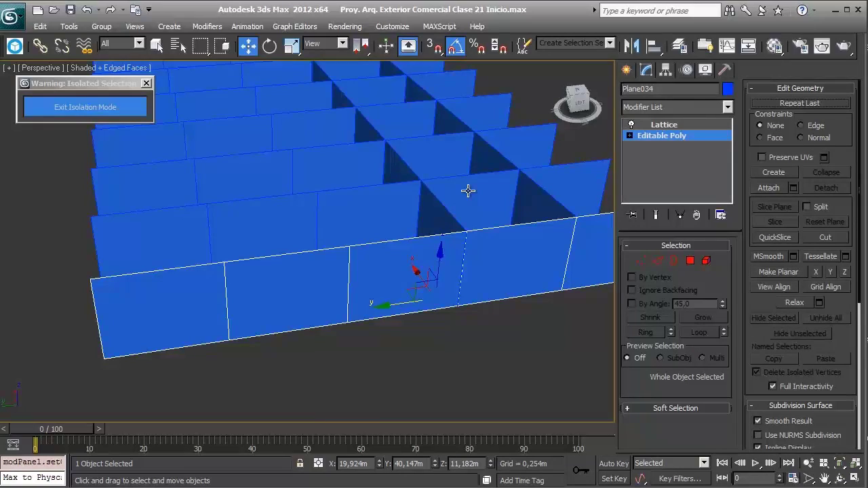
- Turn on Show End Result and enter Polygon sub-object level on Plane034's Editable Poly
middle_drag(443, 198, 439, 183)
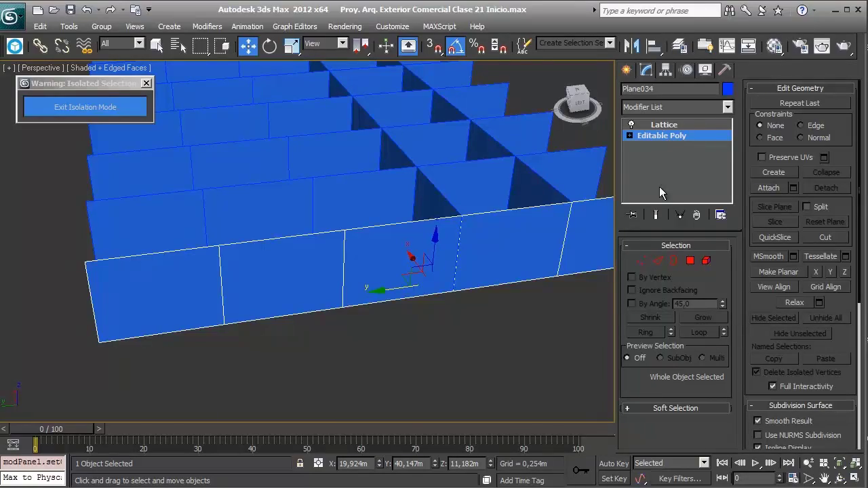
click(656, 214)
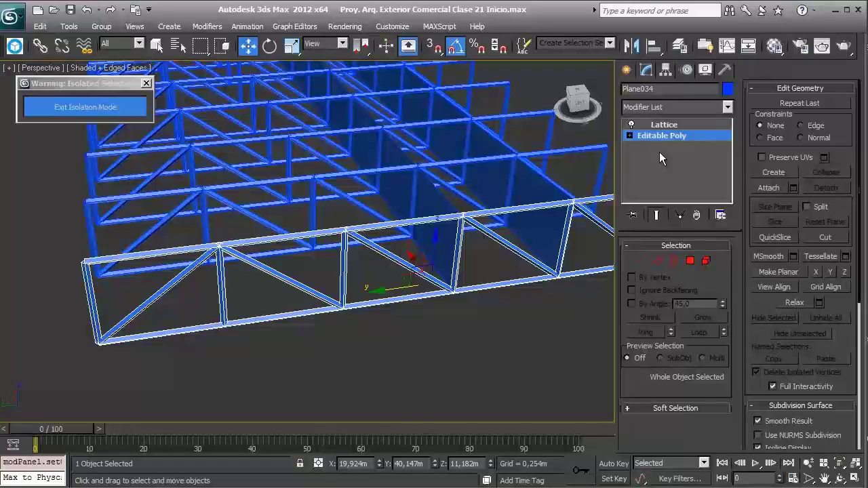
click(690, 261)
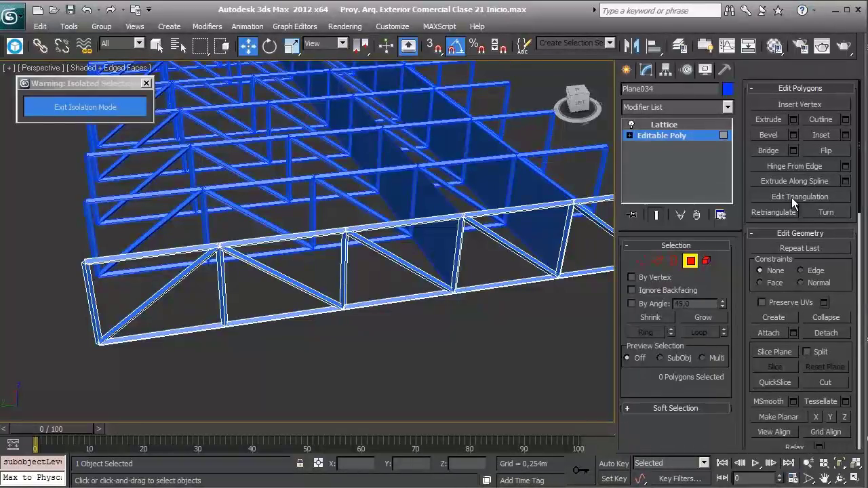
- Redraw one Plane034 panel diagonal between opposite corners with Edit Triangulation, returning to Lattice
click(793, 197)
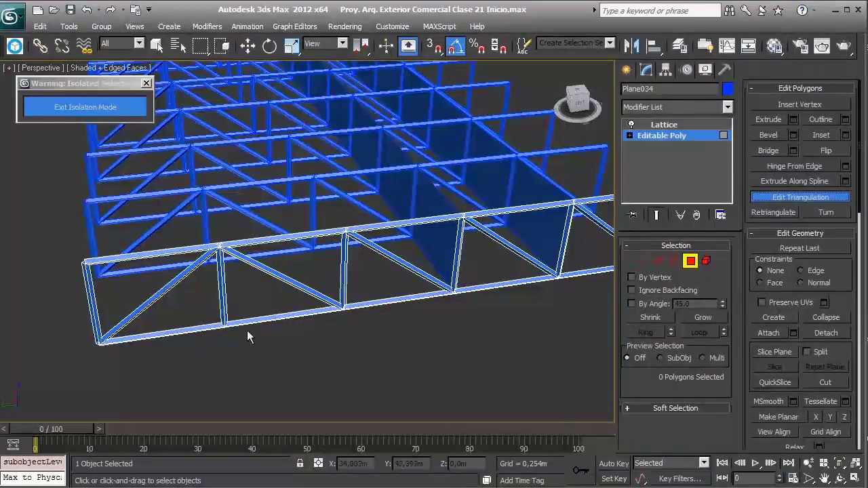
click(228, 320)
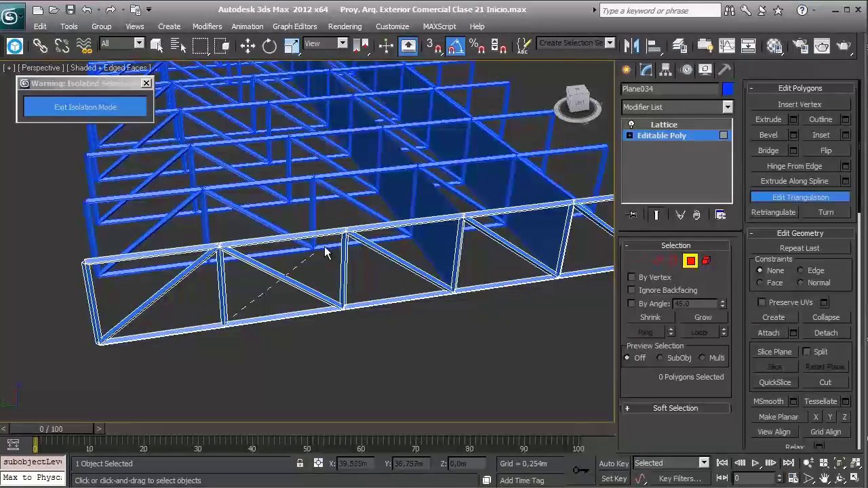
click(345, 232)
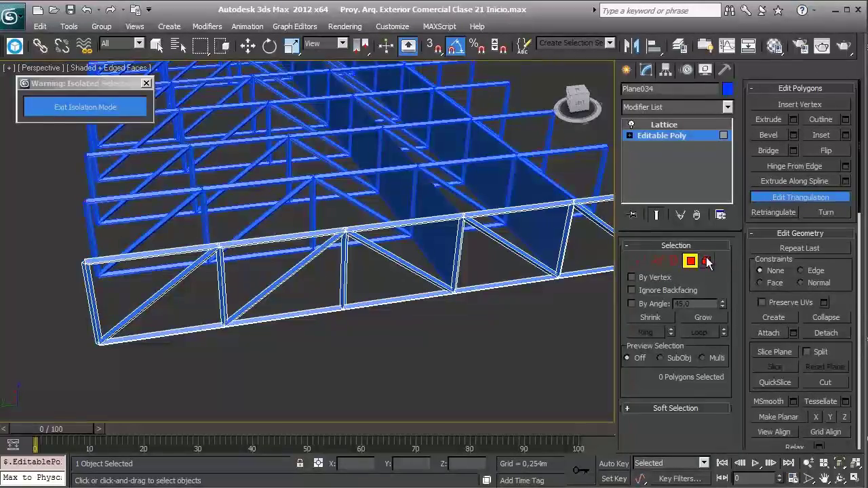
key(w)
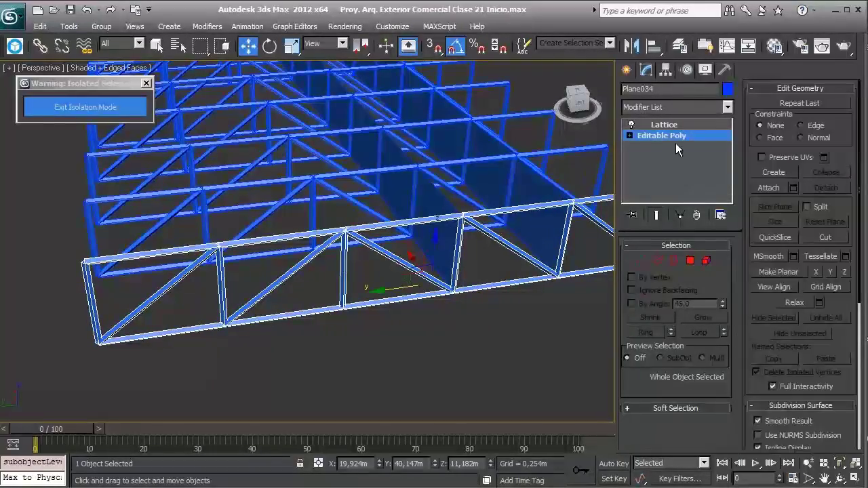
click(664, 124)
scroll(450, 255, down, 5)
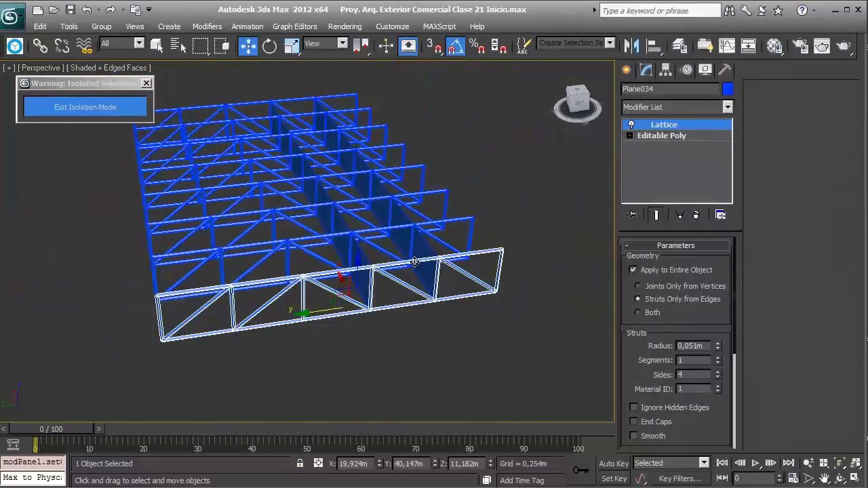
- Select the neighbouring truss Plane042 and switch on its Lattice modifier
mouse_move(426, 263)
middle_down()
mouse_move(404, 260)
mouse_move(459, 264)
middle_up()
scroll(450, 258, up, 3)
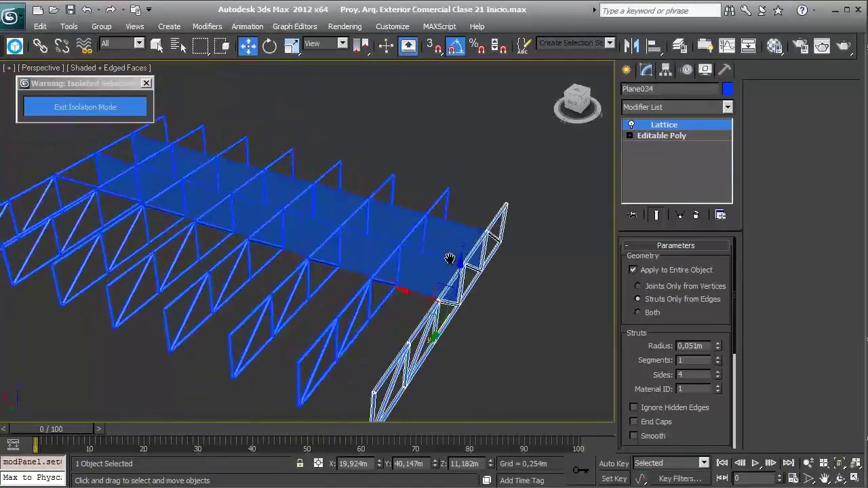
click(428, 267)
alt+middle_drag(400, 264, 425, 266)
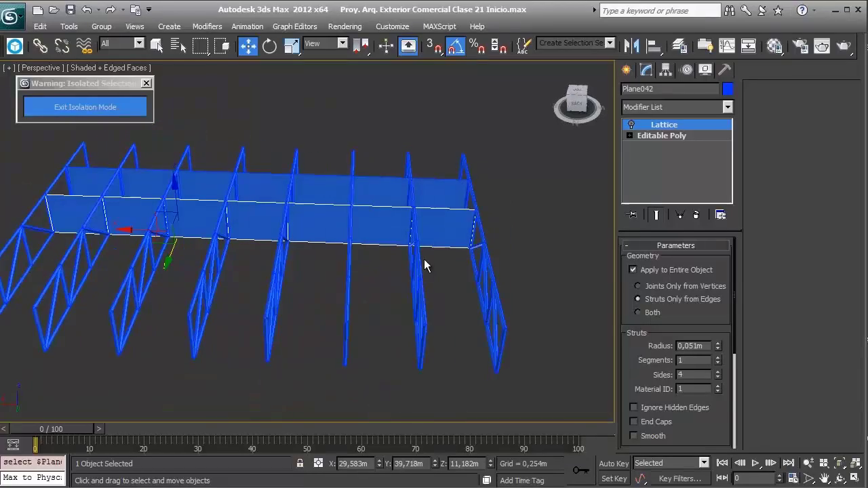
click(631, 126)
- Pan and zoom in to inspect Plane042's lattice struts up close
middle_drag(362, 221, 440, 216)
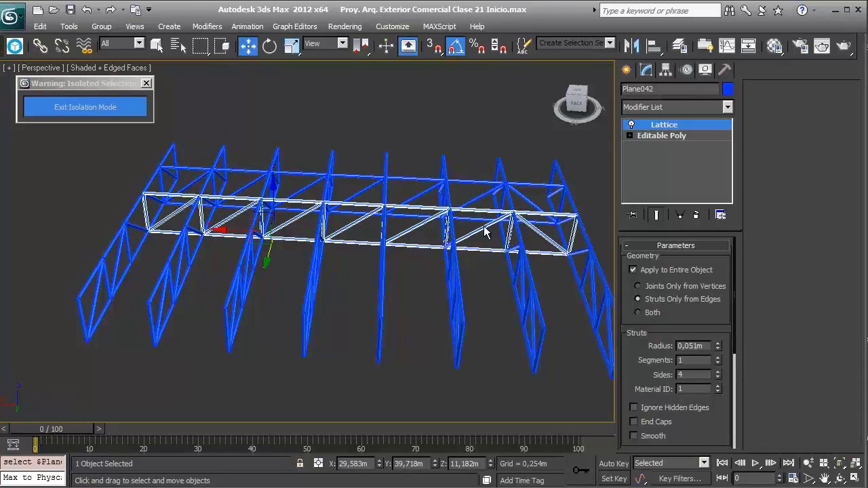
mouse_move(532, 236)
middle_down()
mouse_move(478, 223)
mouse_move(392, 229)
middle_up()
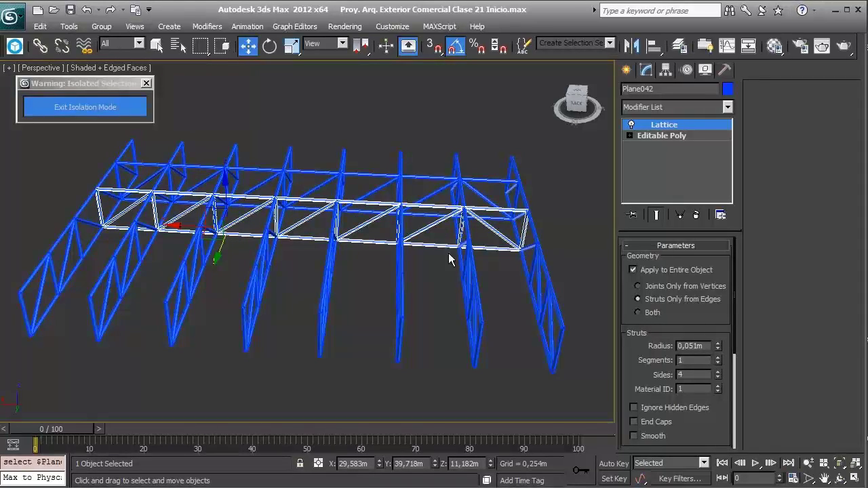
scroll(420, 223, up, 2)
scroll(324, 237, up, 2)
scroll(321, 236, up, 2)
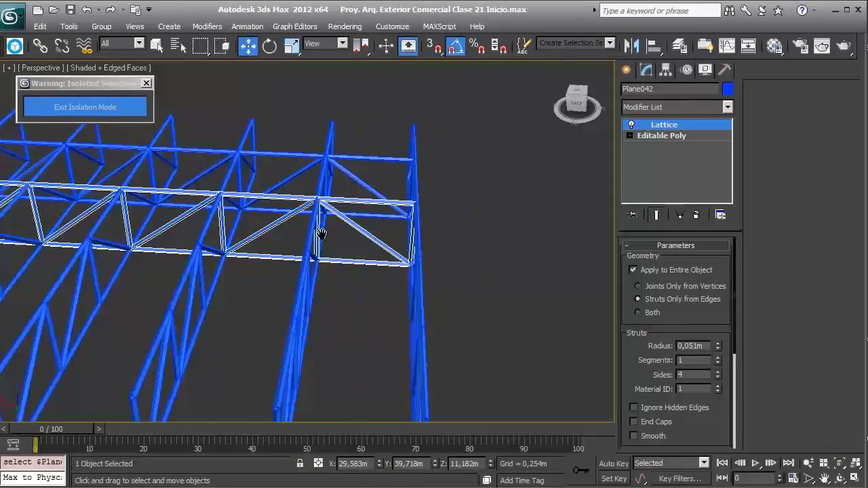
middle_drag(322, 236, 414, 248)
- Redraw one Plane042 panel diagonal to the opposite corners via Edit Triangulation with Show End Result on
click(684, 133)
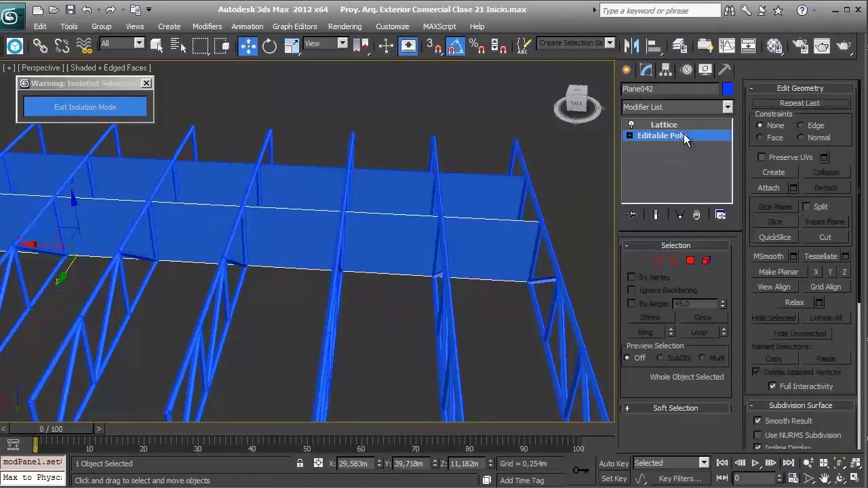
click(691, 261)
click(779, 198)
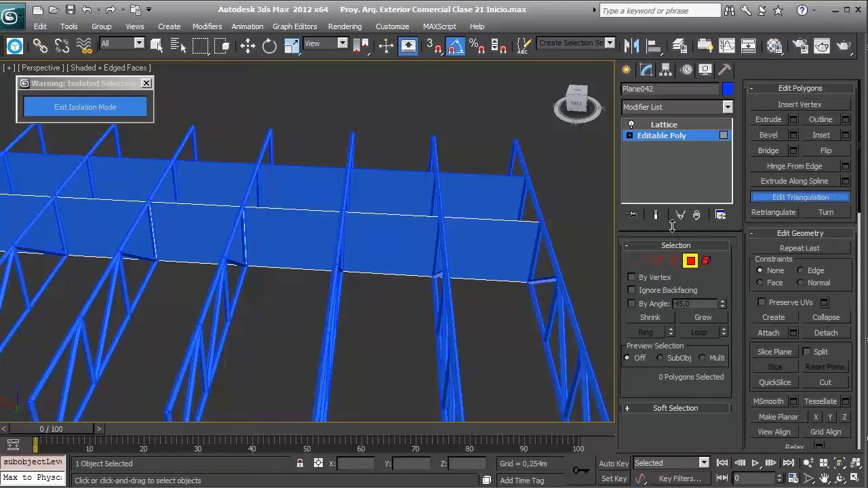
click(655, 215)
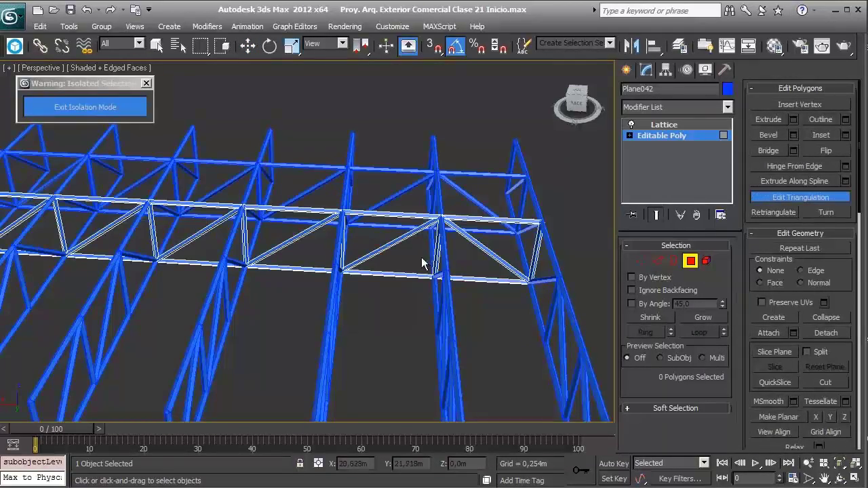
click(344, 212)
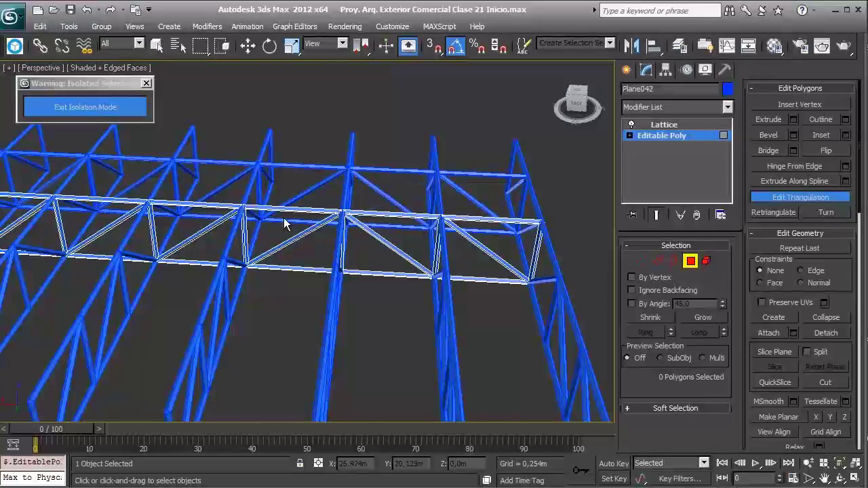
click(337, 274)
key(w)
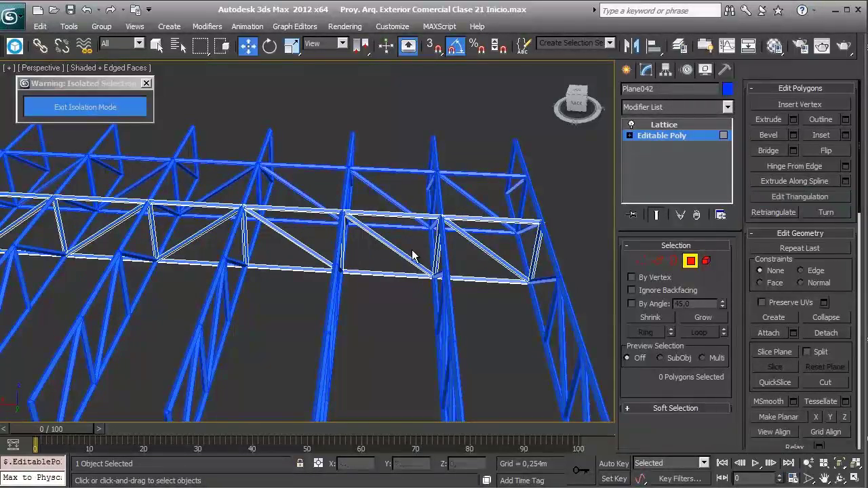
click(689, 261)
key(z)
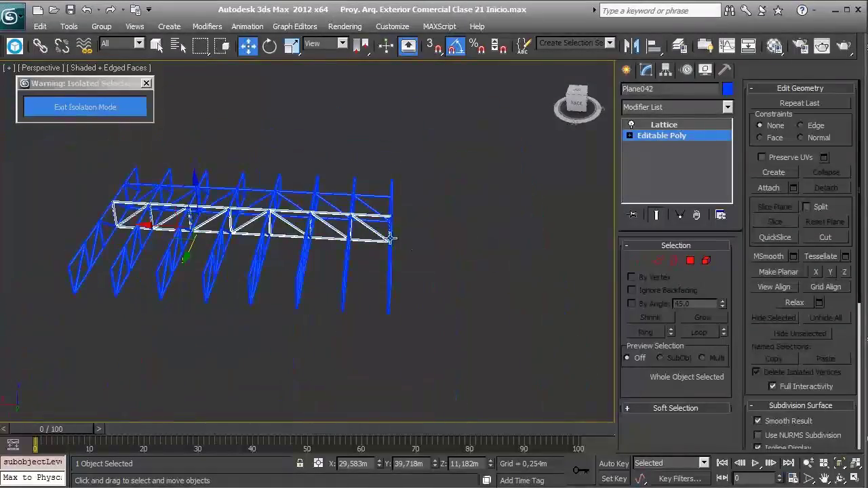
alt+middle_drag(169, 224, 168, 190)
- Restore the full scene and view the trusses from below with edged faces shown
click(91, 109)
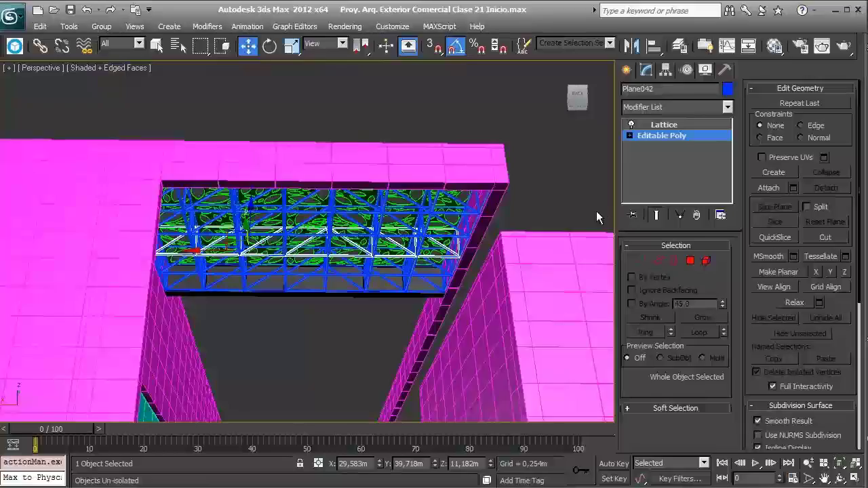
scroll(564, 225, up, 1)
scroll(564, 225, up, 5)
alt+middle_drag(518, 239, 387, 207)
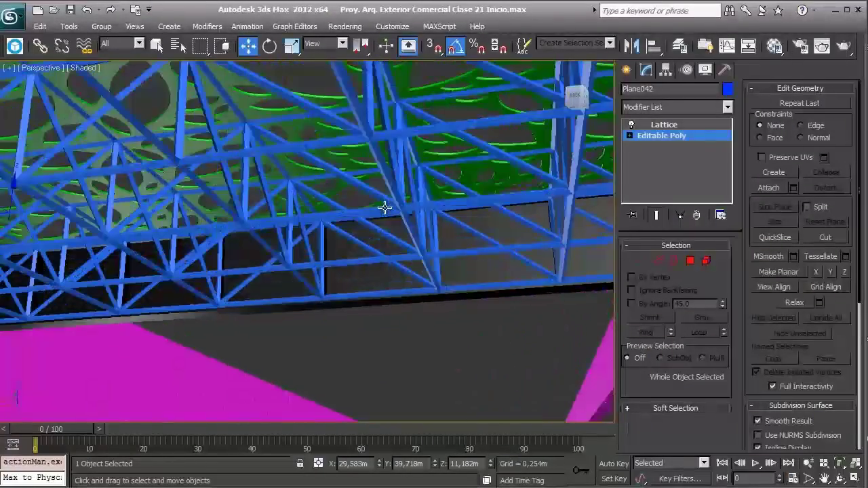
scroll(386, 216, up, 1)
key(F4)
scroll(394, 216, up, 1)
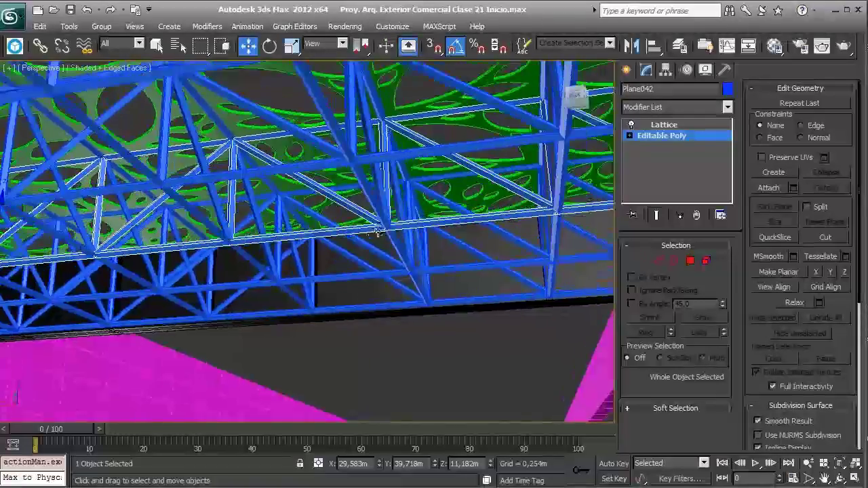
scroll(407, 219, up, 2)
scroll(424, 222, up, 1)
mouse_move(429, 220)
alt+middle_down()
mouse_move(393, 233)
mouse_move(349, 275)
mouse_move(358, 192)
mouse_move(390, 159)
alt+middle_up()
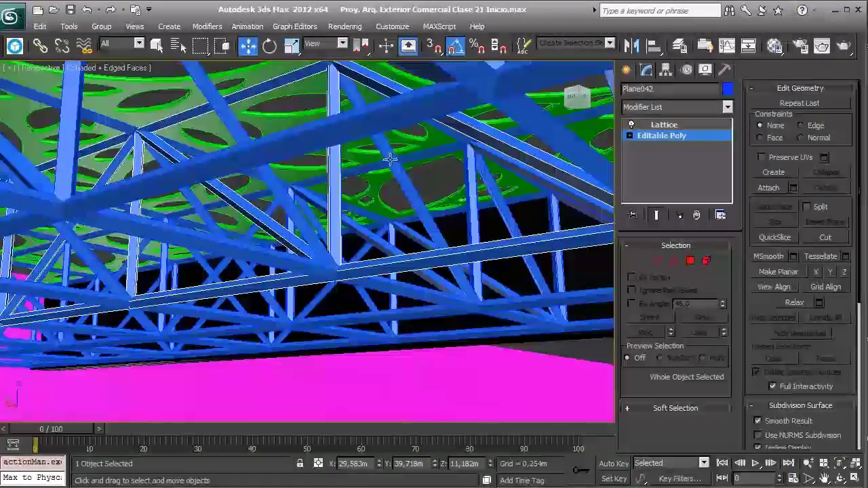
mouse_move(406, 237)
alt+middle_down()
mouse_move(384, 194)
mouse_move(302, 145)
alt+middle_up()
- Select truss Plane036 and inspect it in wireframe
click(383, 194)
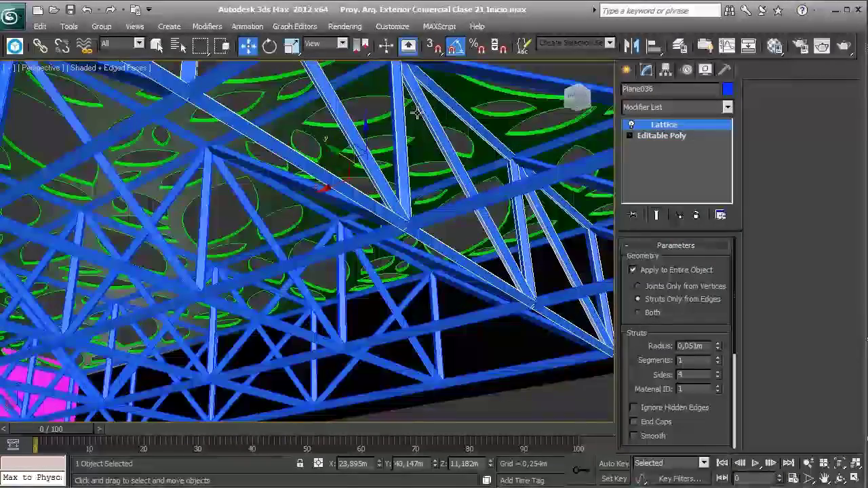
scroll(302, 144, down, 3)
scroll(357, 209, down, 3)
key(F3)
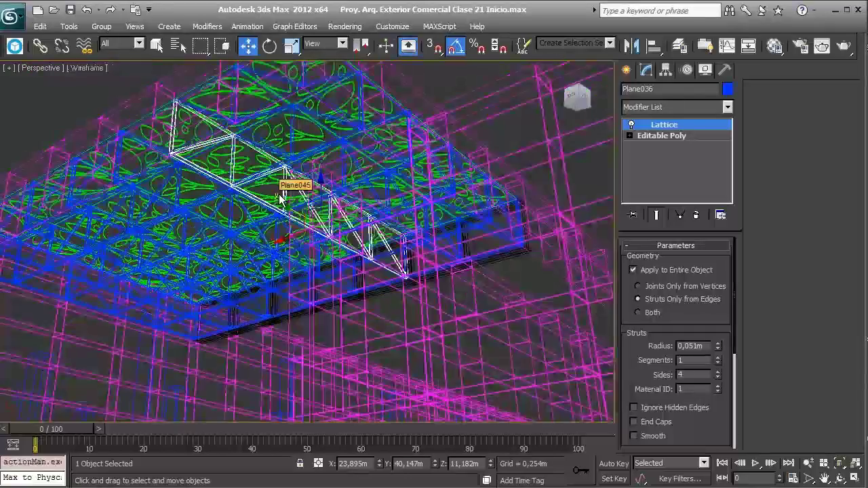
scroll(291, 183, up, 2)
mouse_move(149, 122)
alt+middle_down()
mouse_move(311, 225)
mouse_move(456, 188)
alt+middle_up()
- Select truss Plane045 and inspect its 0.051m four-sided edge-strut lattice in shaded view
click(456, 188)
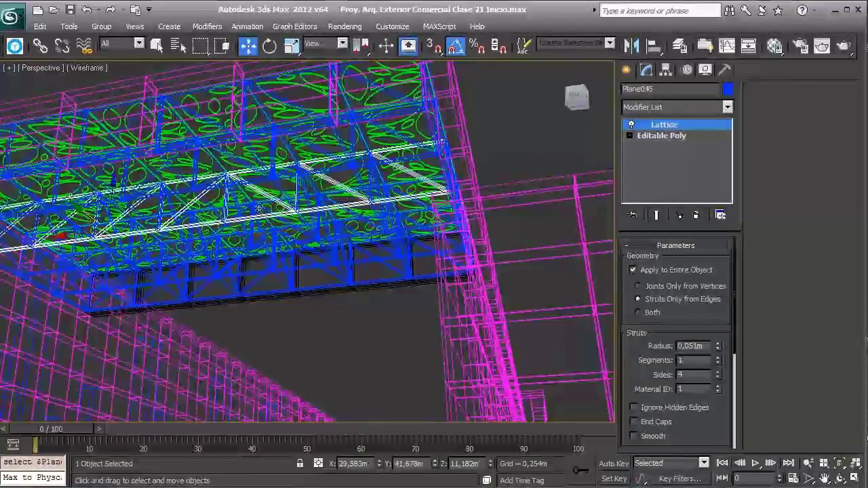
key(F3)
scroll(327, 164, up, 3)
scroll(327, 164, up, 3)
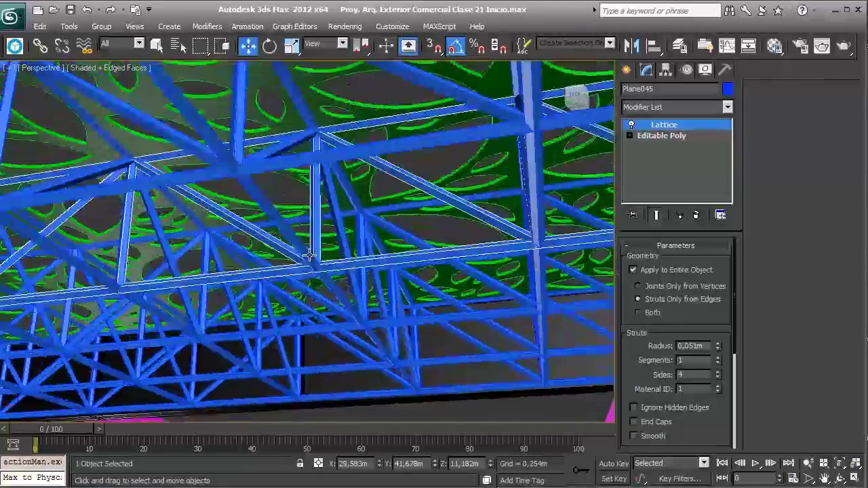
scroll(327, 164, up, 2)
mouse_move(326, 164)
alt+middle_down()
mouse_move(321, 124)
mouse_move(302, 112)
alt+middle_up()
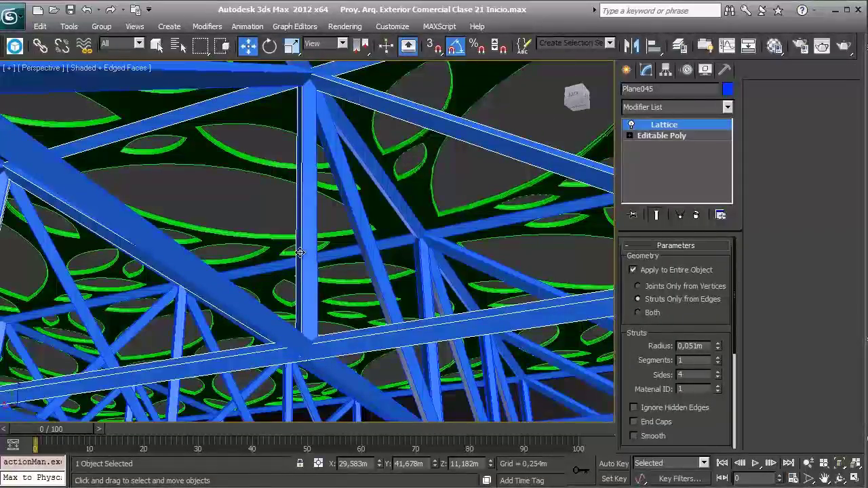
scroll(288, 261, up, 5)
scroll(285, 256, down, 3)
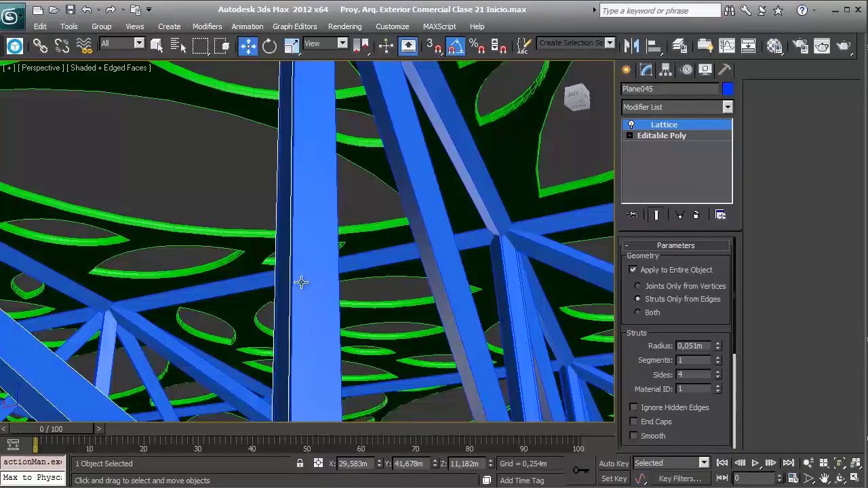
scroll(302, 280, down, 2)
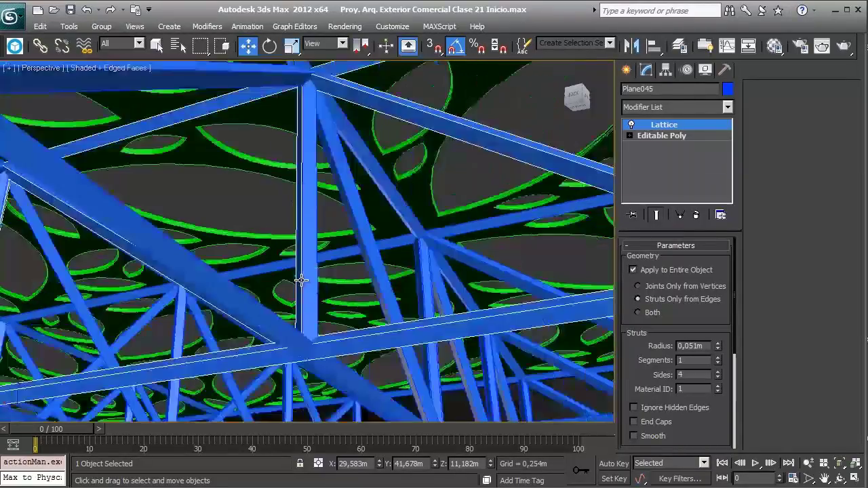
scroll(303, 279, down, 2)
scroll(305, 277, down, 2)
scroll(309, 275, down, 1)
scroll(309, 275, down, 5)
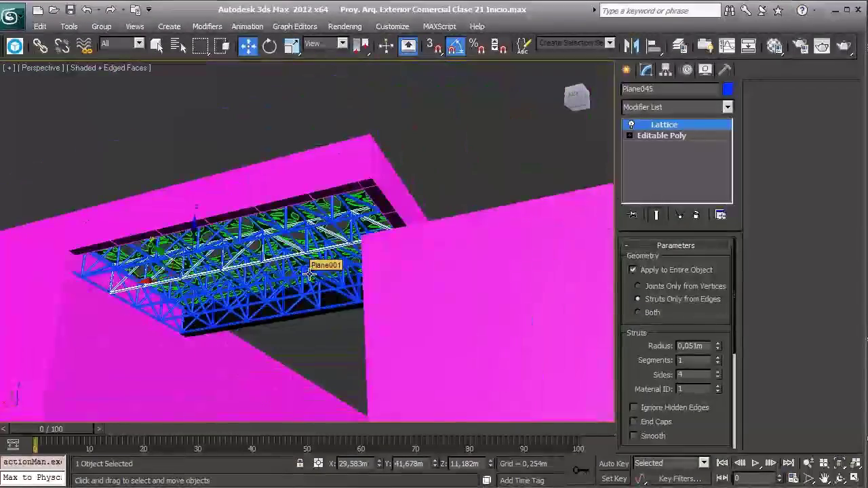
alt+middle_drag(310, 267, 343, 228)
scroll(335, 256, up, 2)
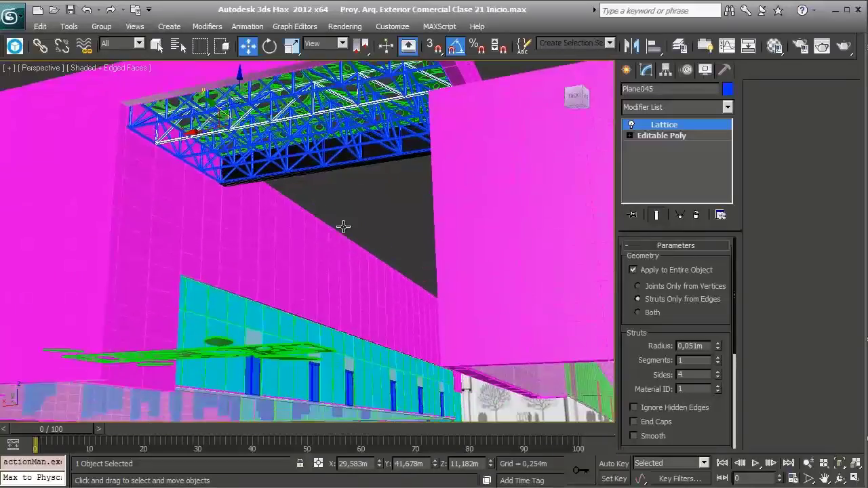
alt+middle_drag(328, 286, 327, 293)
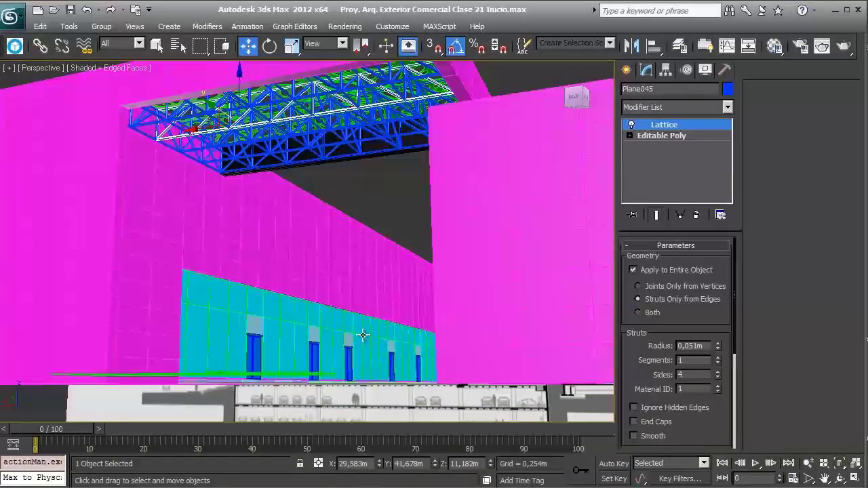
middle_drag(360, 278, 360, 285)
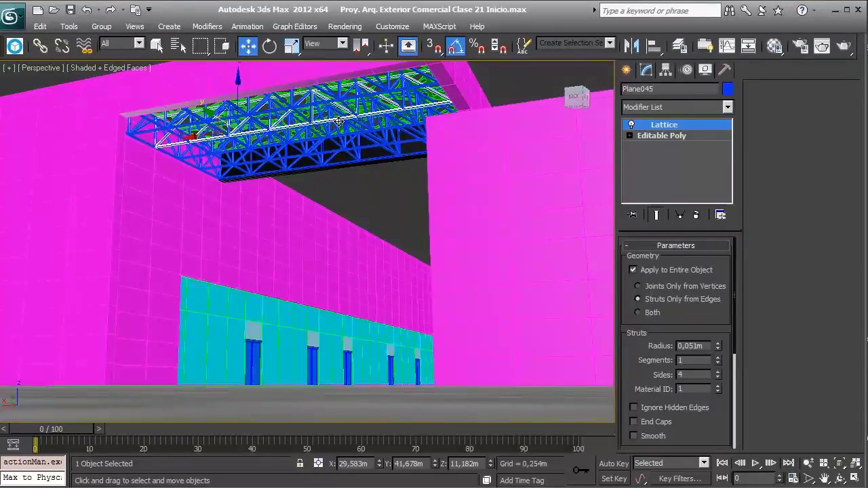
scroll(354, 117, up, 3)
scroll(335, 150, up, 3)
scroll(332, 253, up, 2)
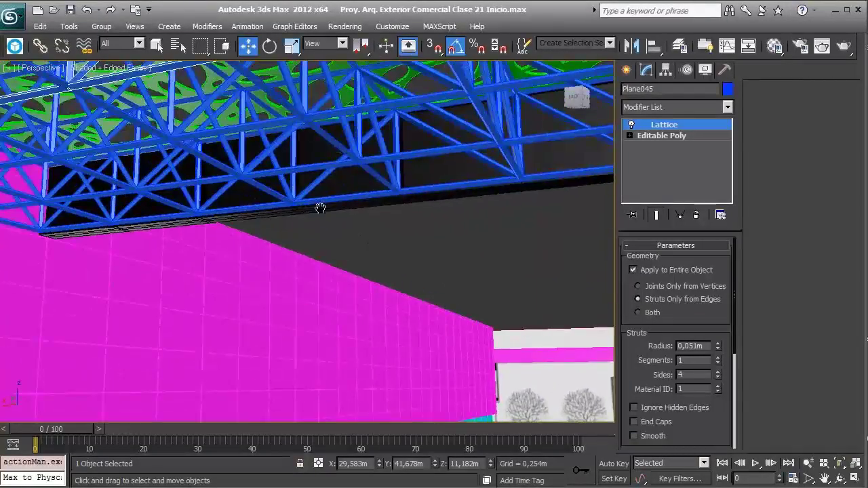
scroll(321, 208, up, 3)
scroll(382, 186, up, 2)
scroll(348, 224, up, 2)
scroll(373, 188, up, 2)
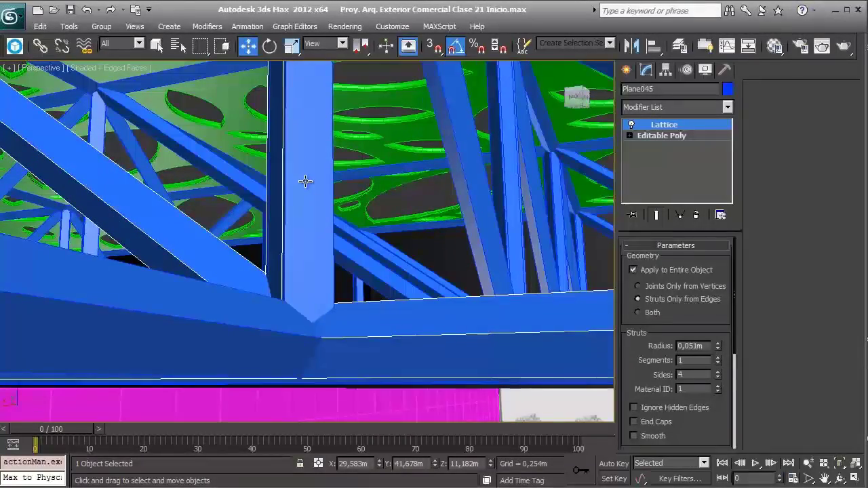
scroll(305, 181, down, 2)
scroll(306, 185, down, 2)
scroll(308, 190, down, 2)
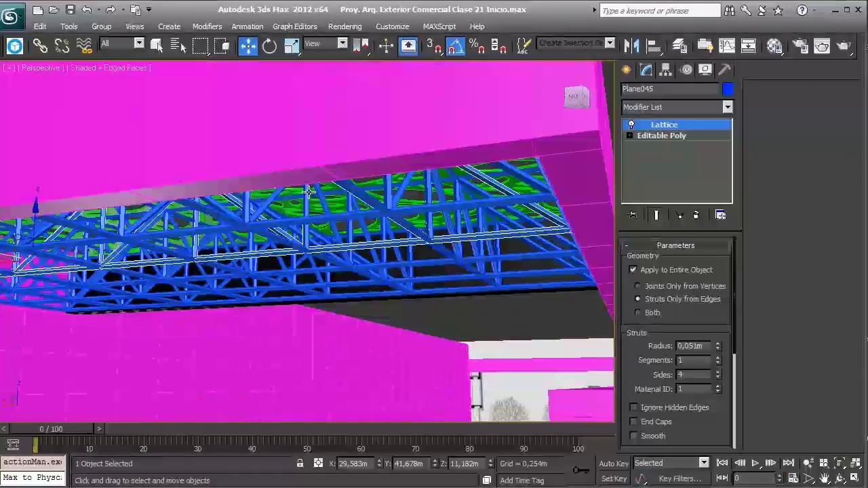
scroll(309, 192, down, 1)
scroll(312, 192, up, 1)
scroll(319, 193, down, 3)
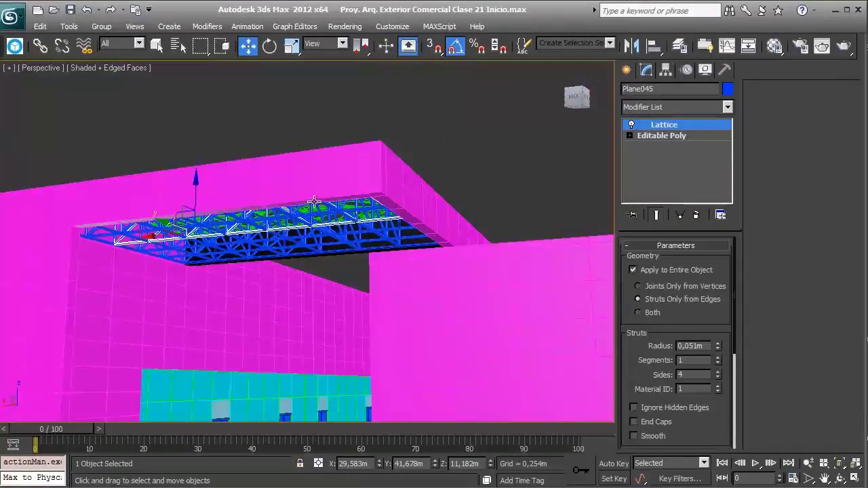
scroll(327, 192, up, 2)
mouse_move(328, 192)
alt+middle_down()
mouse_move(337, 201)
mouse_move(326, 207)
mouse_move(354, 192)
alt+middle_up()
scroll(357, 189, up, 2)
scroll(358, 189, up, 2)
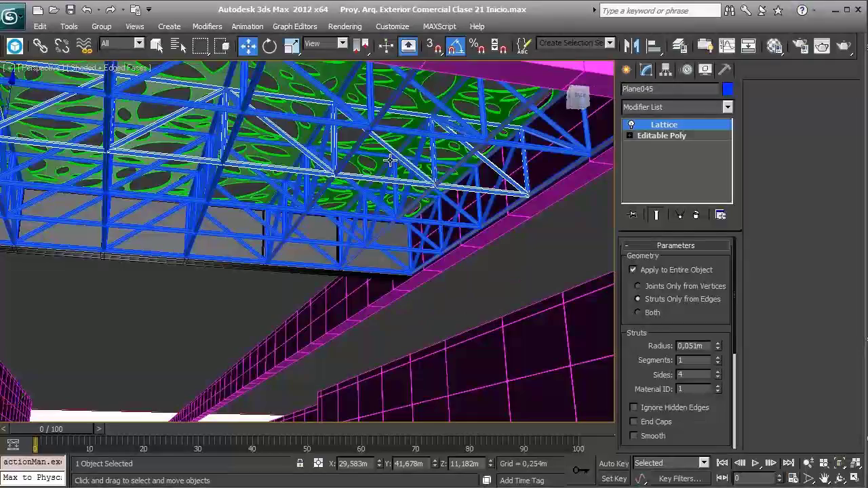
- Reduce Plane045's Lattice strut radius to 0,02m
scroll(381, 157, up, 2)
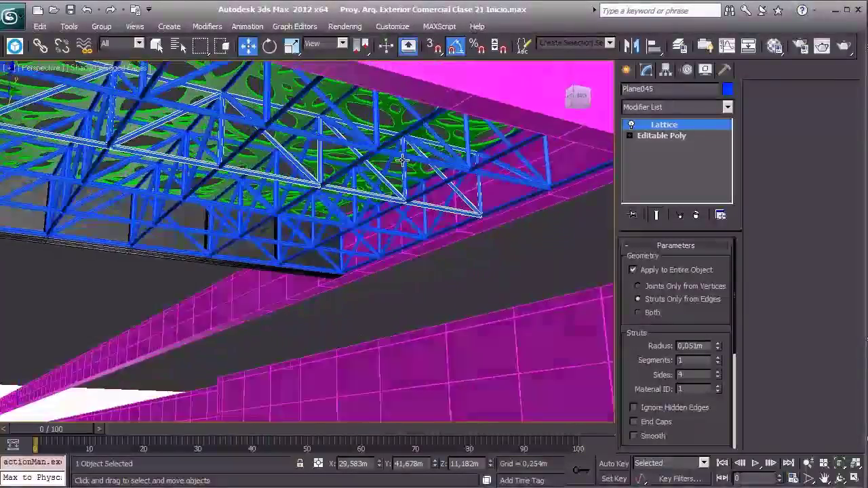
scroll(475, 196, up, 1)
scroll(542, 210, up, 1)
scroll(602, 229, up, 2)
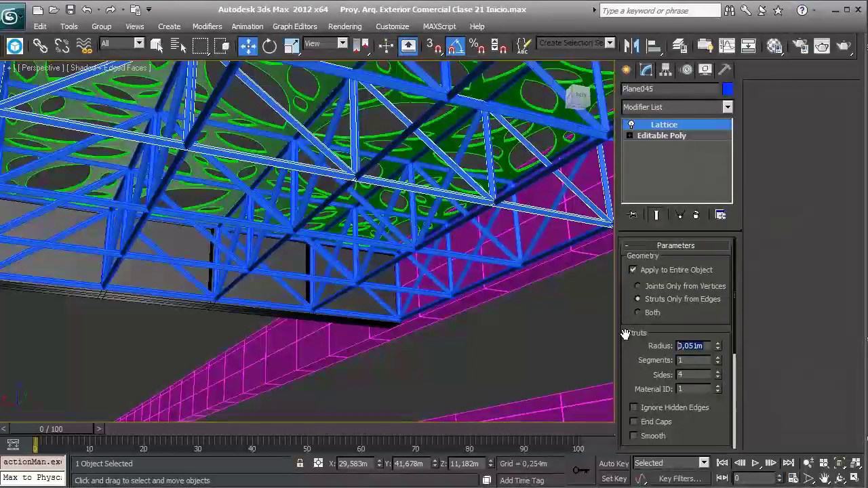
text(0,02)
key(Return)
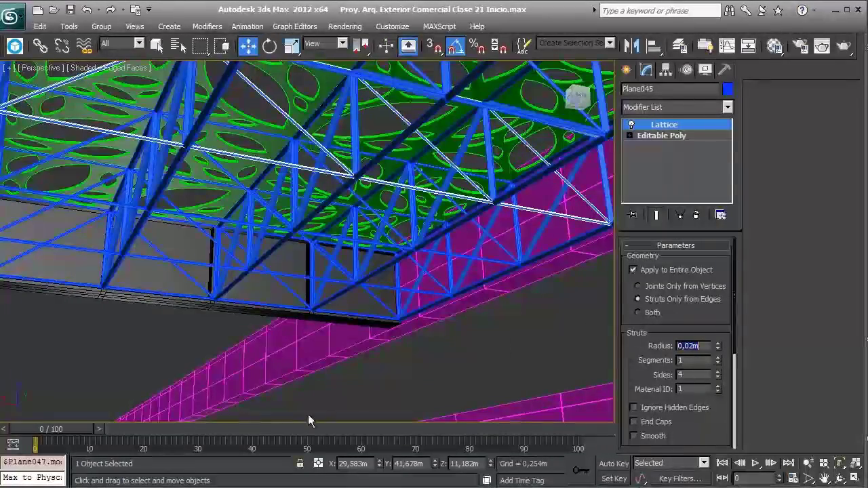
- Compare against the perforated-ceiling reference photo and select truss Plane035
key(alt+Tab)
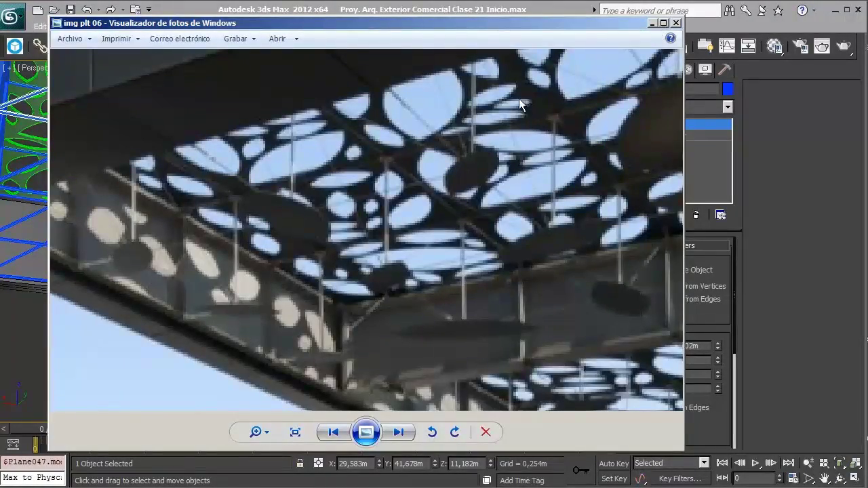
key(alt+Tab)
click(493, 160)
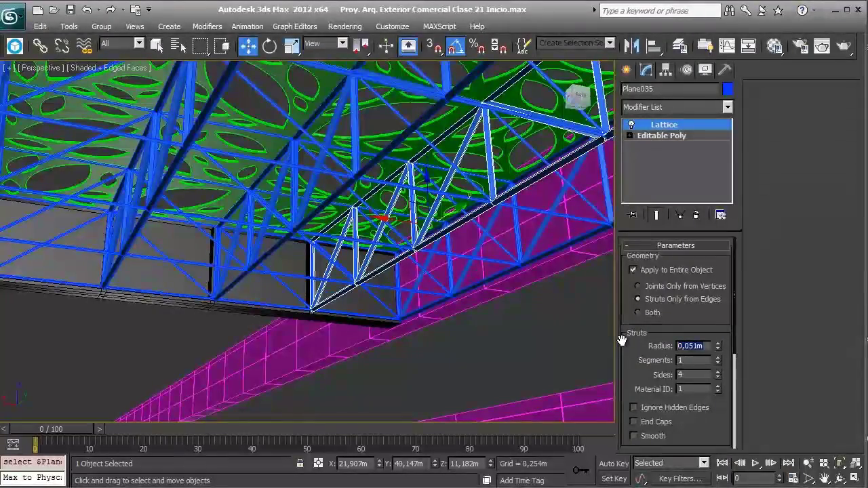
- Set Plane035's Lattice strut radius to 0,02m and view it in plain shaded mode, deselected
text(02)
key(Return)
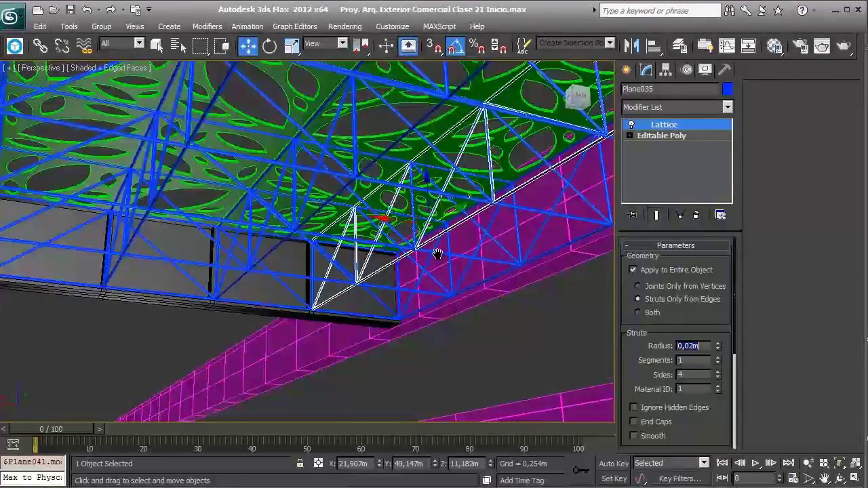
mouse_move(436, 251)
alt+middle_down()
mouse_move(376, 228)
mouse_move(371, 235)
mouse_move(358, 218)
mouse_move(333, 242)
mouse_move(434, 164)
alt+middle_up()
key(F4)
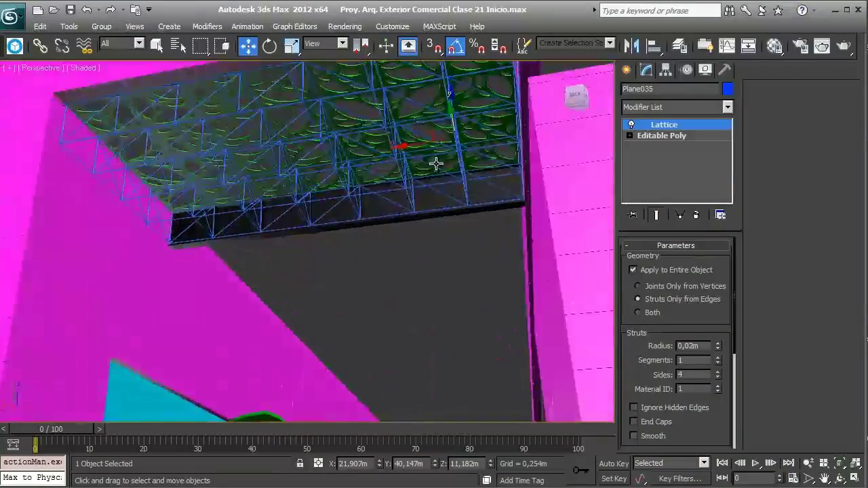
click(412, 255)
mouse_move(412, 255)
alt+middle_down()
mouse_move(387, 217)
mouse_move(401, 173)
mouse_move(385, 226)
alt+middle_up()
- Switch to a wireframe Top view and zoom in on the leaf tile grid at the building edge
key(t)
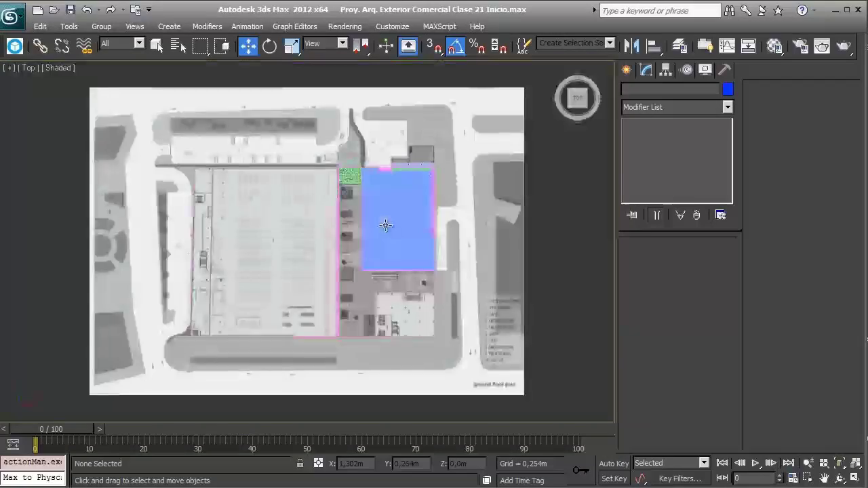
key(F3)
scroll(362, 217, up, 3)
scroll(344, 292, up, 3)
middle_drag(344, 291, 363, 277)
scroll(363, 277, up, 2)
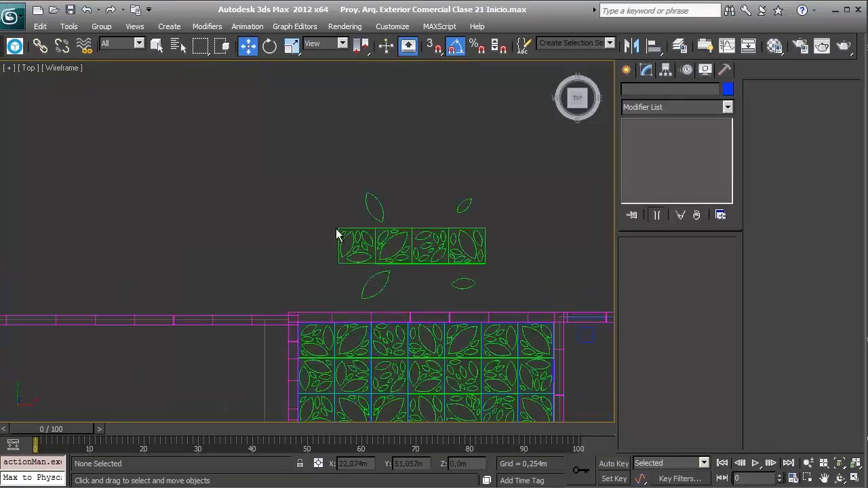
scroll(339, 233, up, 2)
scroll(397, 219, up, 2)
middle_drag(413, 252, 342, 194)
scroll(342, 194, up, 1)
scroll(372, 276, up, 3)
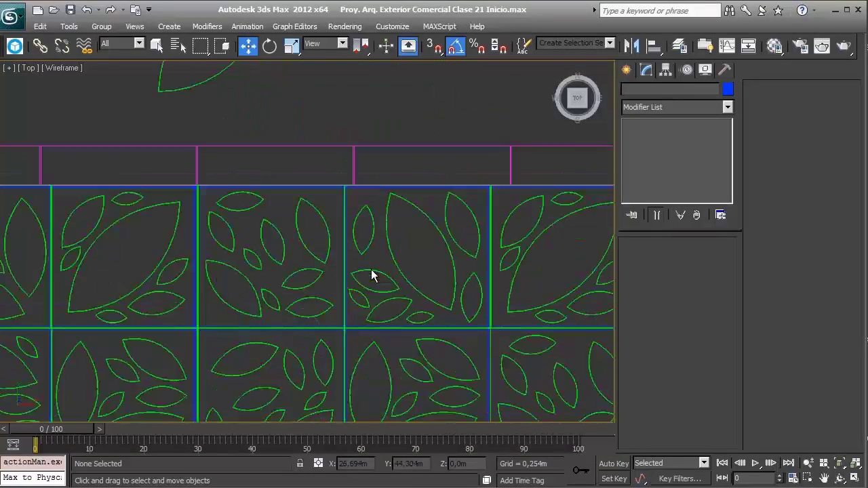
scroll(321, 151, up, 2)
scroll(339, 188, up, 2)
scroll(341, 294, up, 2)
scroll(340, 288, up, 2)
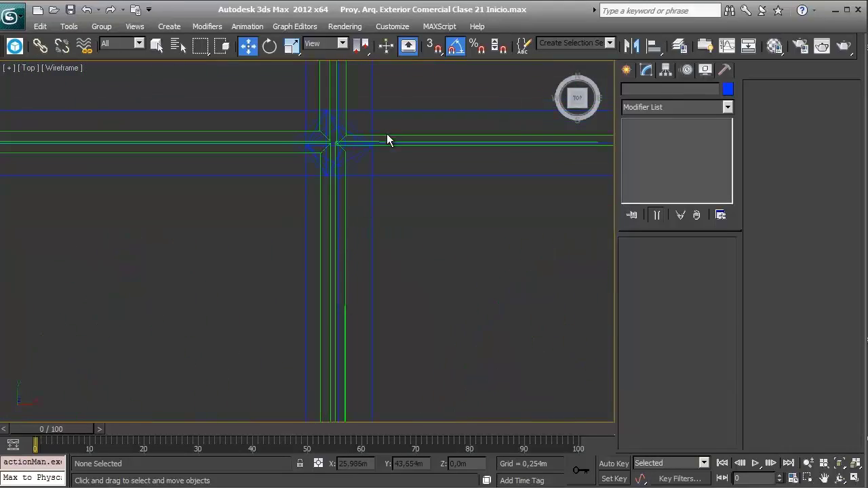
- Isolate all 42 tile and leaf entities, then clear the selection
drag(357, 126, 360, 129)
scroll(392, 140, down, 2)
scroll(370, 176, down, 3)
scroll(358, 163, down, 3)
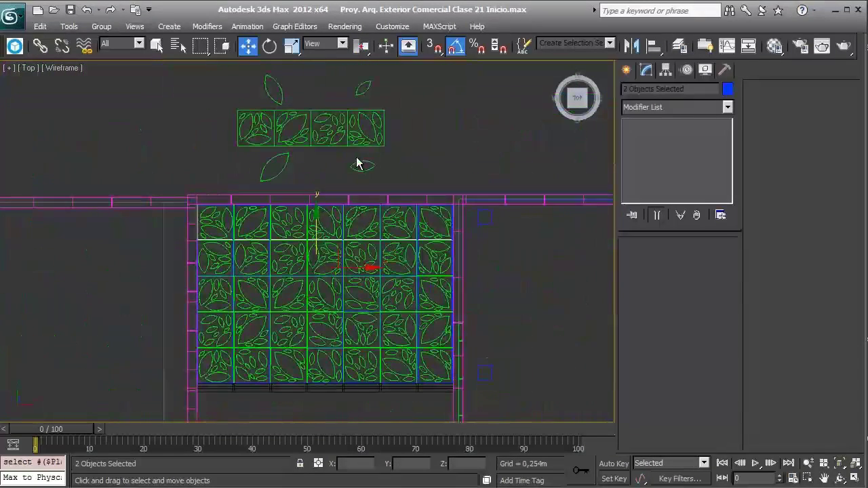
key(ctrl+a)
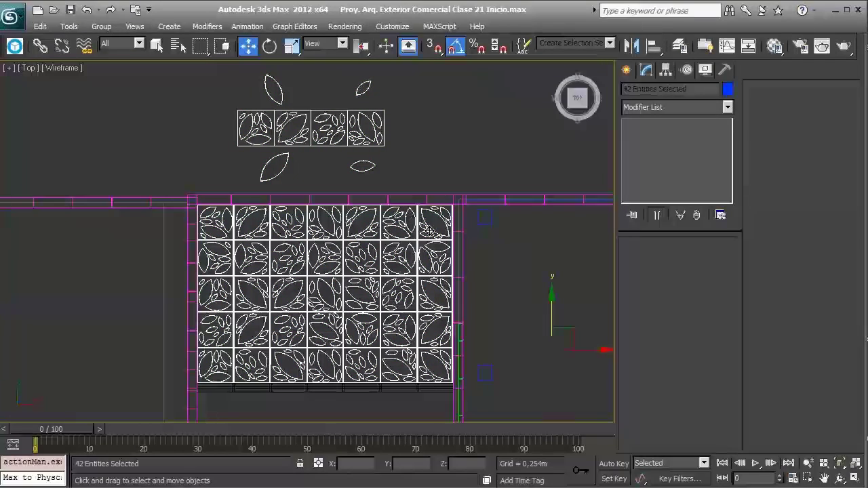
key(alt+q)
click(412, 215)
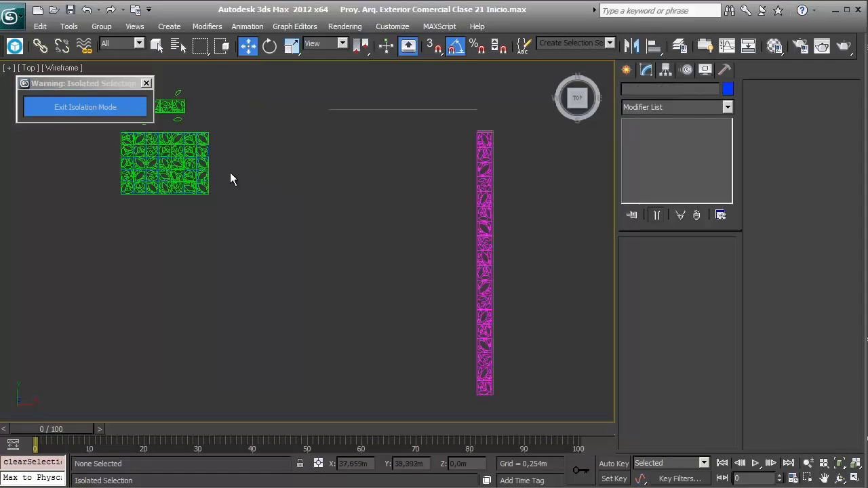
- Centre the large perforated tile panel in the Top view and bring up the reference photo
middle_drag(235, 164, 255, 173)
scroll(255, 173, down, 2)
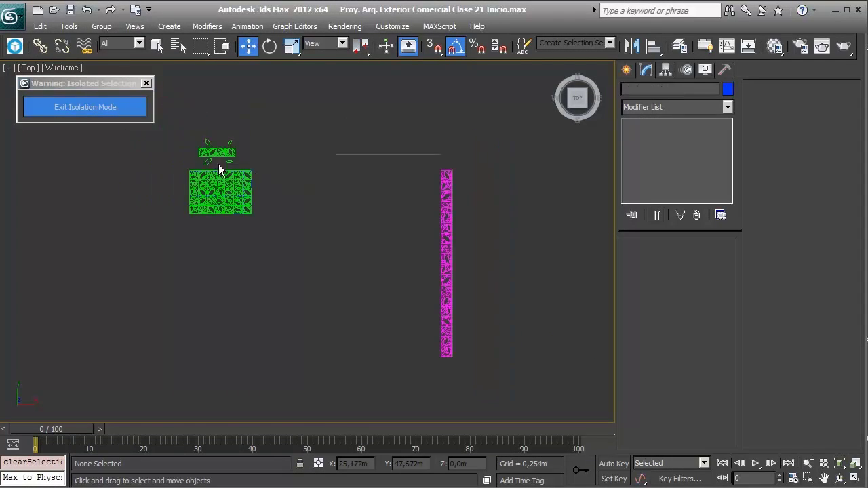
scroll(282, 193, up, 3)
scroll(315, 224, up, 3)
scroll(315, 223, up, 3)
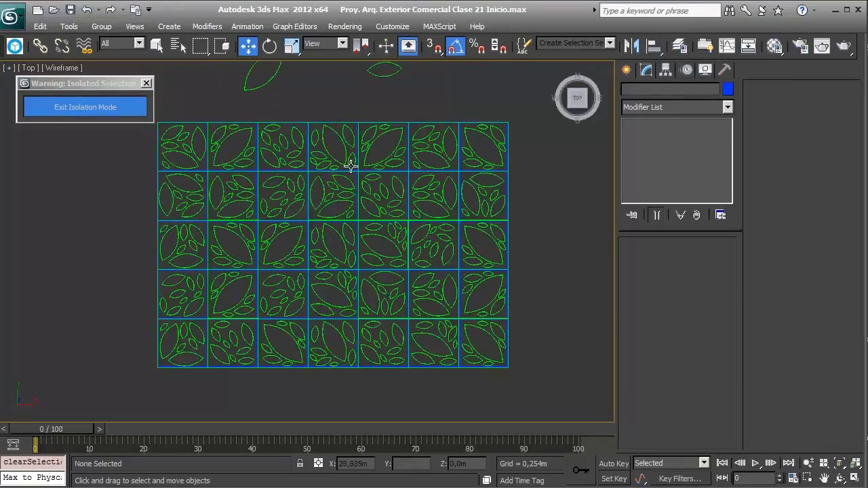
middle_drag(316, 167, 352, 212)
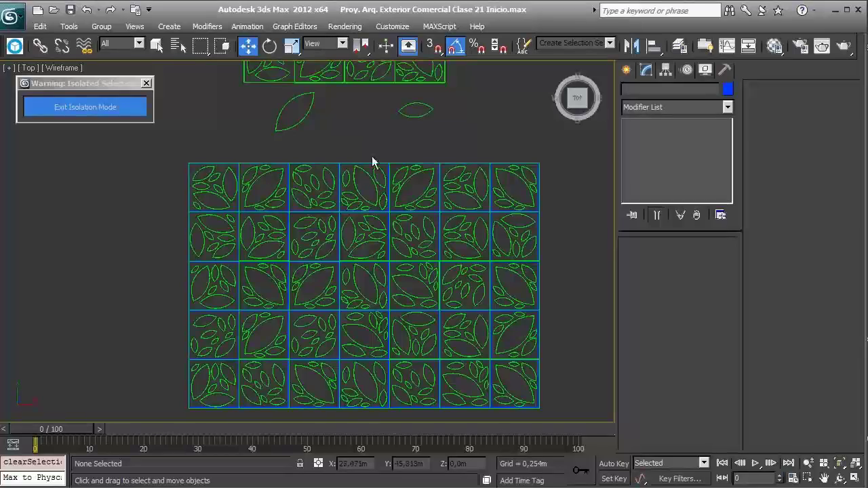
middle_drag(415, 135, 411, 213)
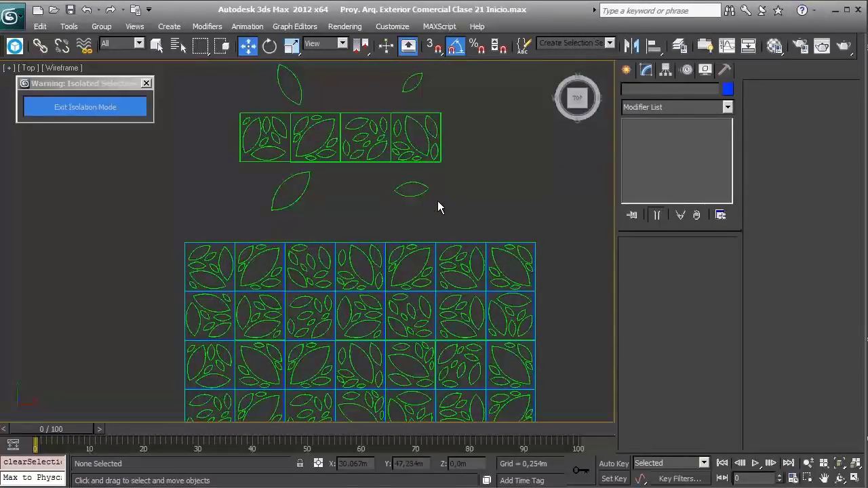
middle_drag(258, 271, 248, 203)
middle_drag(238, 295, 238, 210)
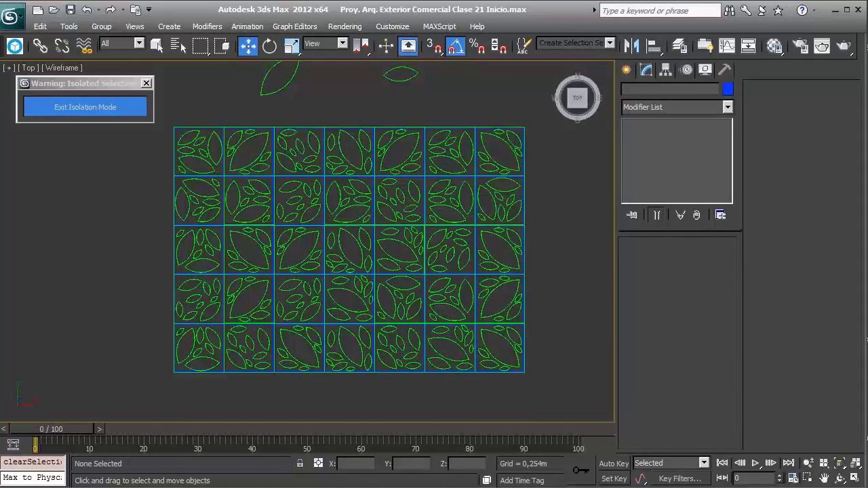
key(alt+Tab)
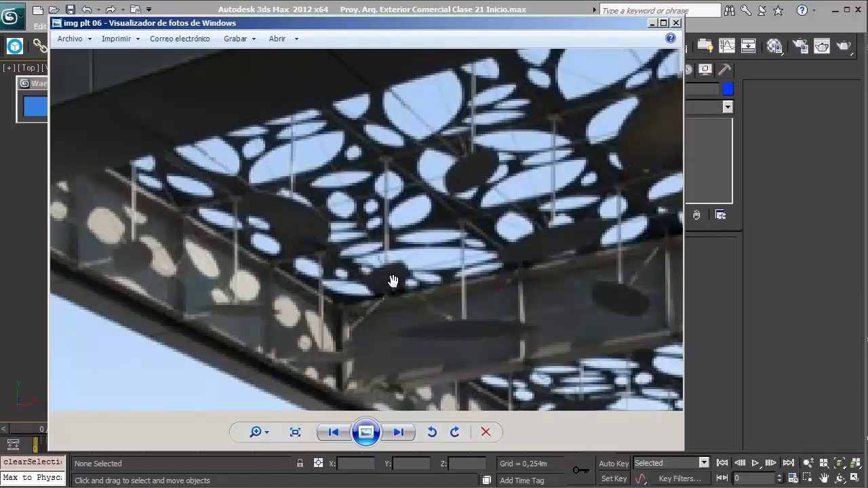
- Minimize the img plt 06 reference photo in Windows Photo Viewer to return to 3ds Max
click(652, 27)
- Colour the leaf shape left of the small panel dark red
mouse_move(314, 93)
middle_down()
mouse_move(314, 151)
mouse_move(386, 163)
middle_up()
click(314, 155)
scroll(325, 167, up, 2)
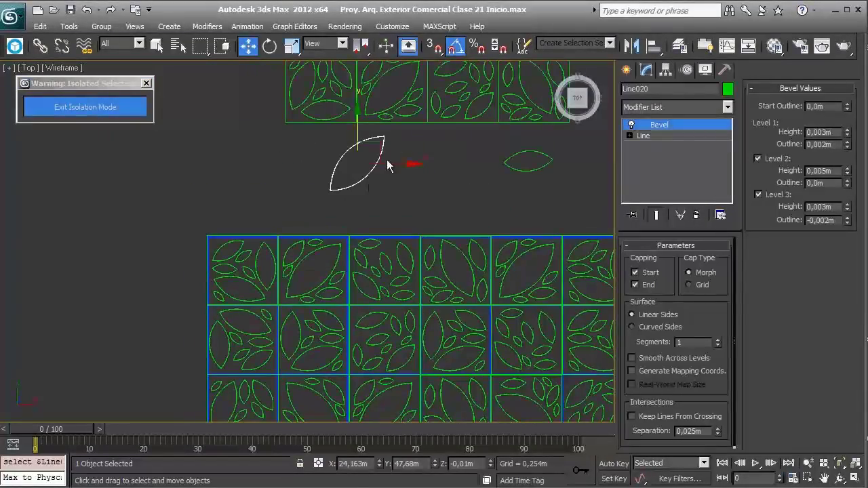
click(727, 89)
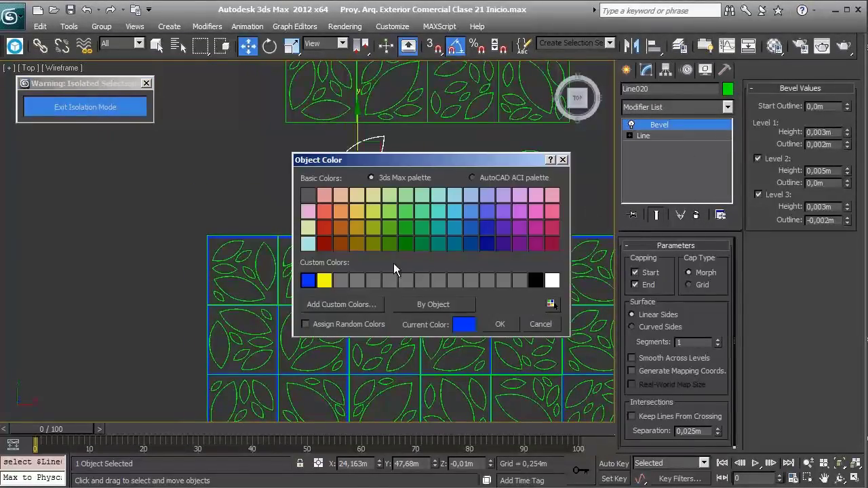
click(500, 324)
- Colour the remaining three leaf shapes dark red as well
middle_drag(486, 173, 421, 276)
drag(442, 280, 508, 248)
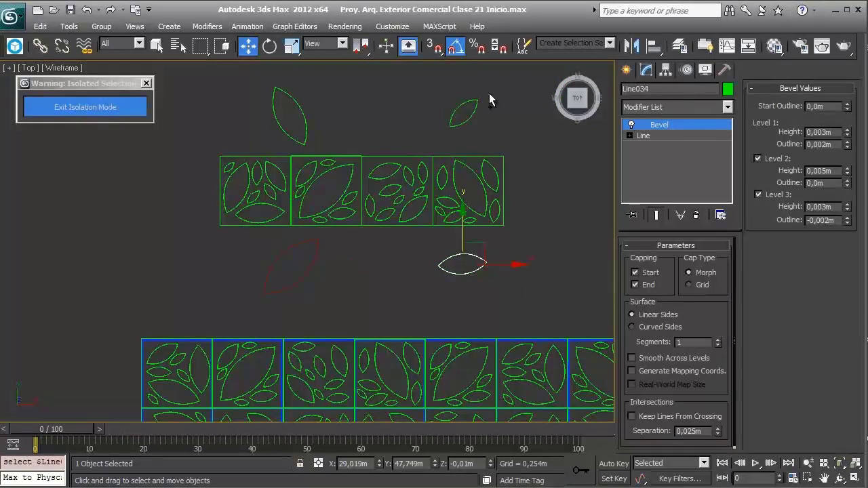
ctrl+click(306, 126)
ctrl+click(477, 103)
click(728, 90)
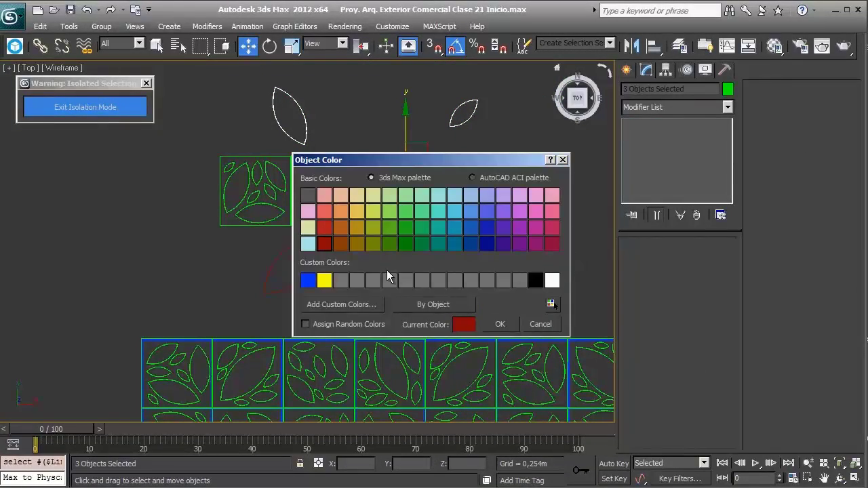
click(497, 325)
- Select all four red leaves around the small tile panel
click(429, 291)
scroll(391, 270, down, 3)
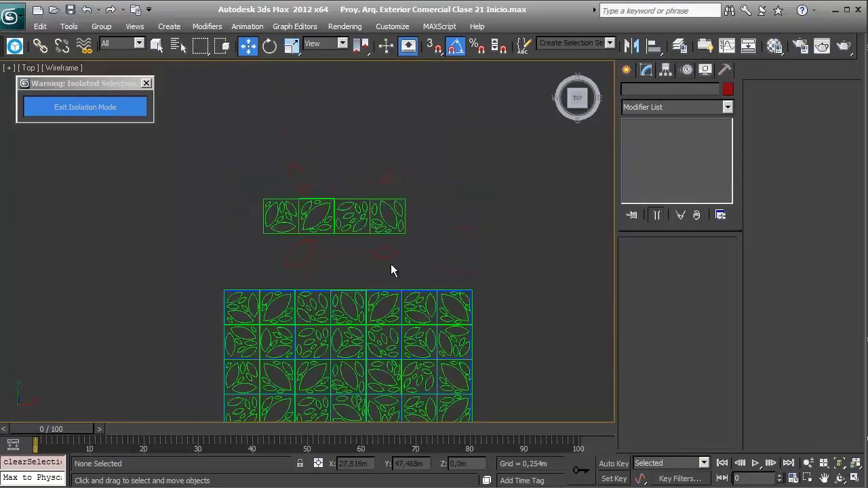
click(290, 255)
ctrl+click(385, 253)
ctrl+click(385, 177)
ctrl+click(298, 183)
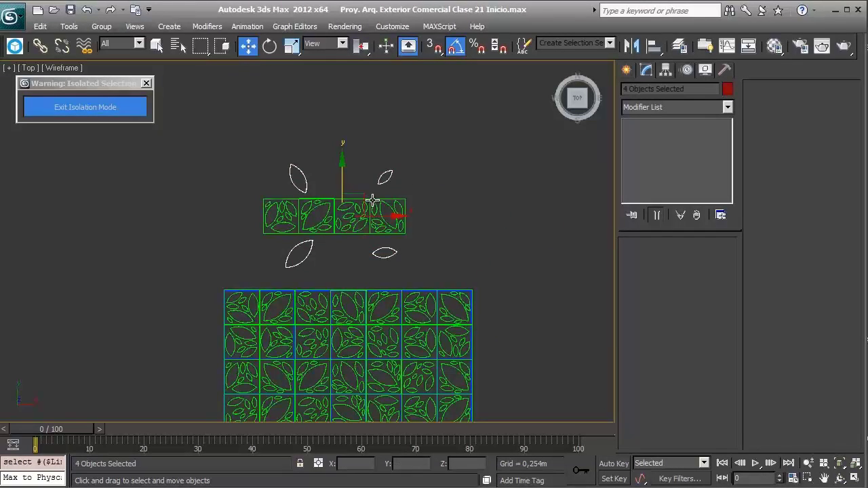
- Copy the four leaves down-left beside the large tile panel
shift+drag(372, 200, 179, 346)
click(423, 309)
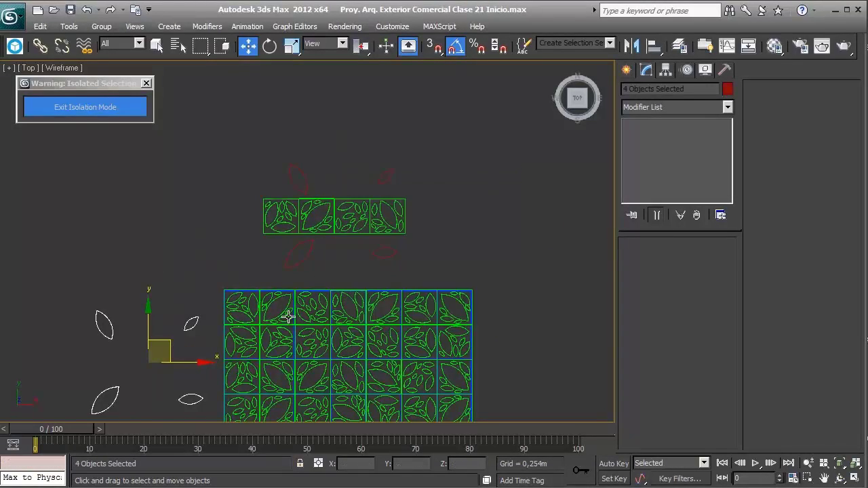
scroll(194, 271, up, 2)
scroll(130, 229, up, 2)
- Place three instance copies of a leaf on the tile grid, including the top-right tile
click(139, 215)
scroll(182, 208, down, 1)
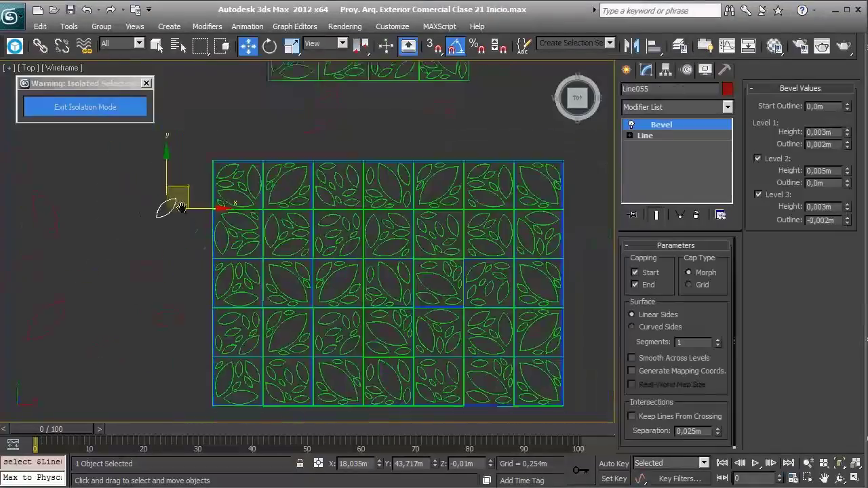
middle_drag(182, 208, 170, 160)
mouse_move(161, 143)
mouse_down()
mouse_move(256, 195)
mouse_move(459, 240)
mouse_up()
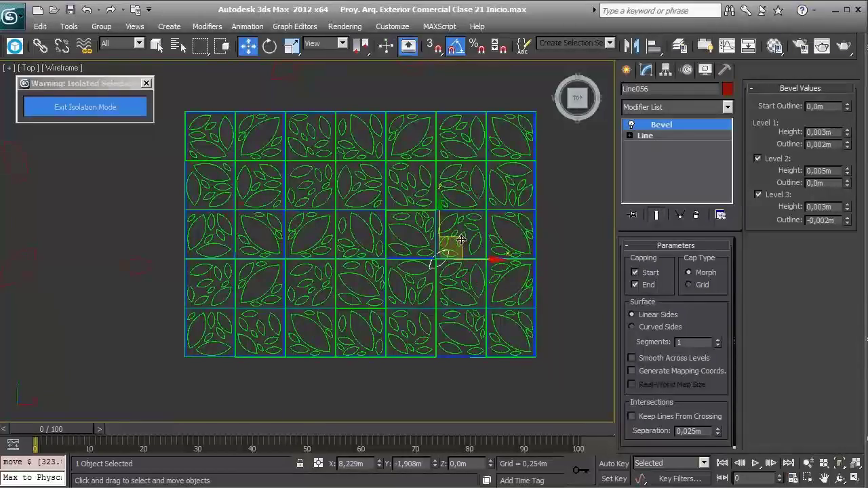
click(432, 308)
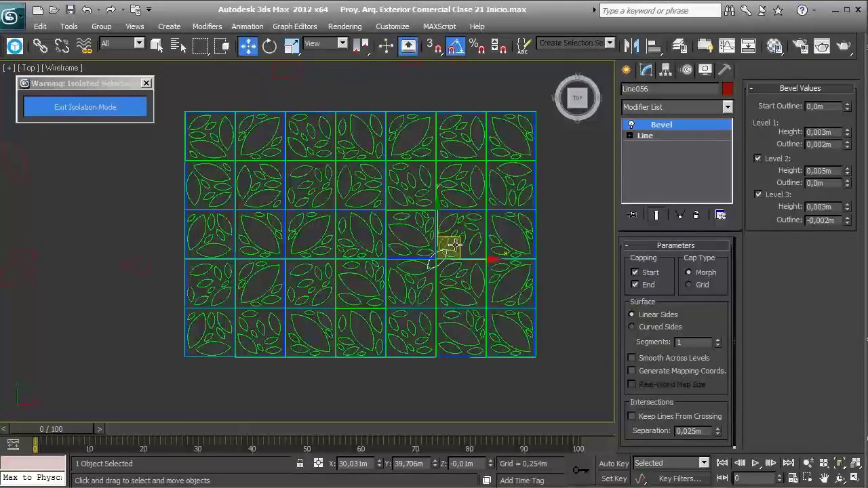
shift+drag(459, 239, 370, 284)
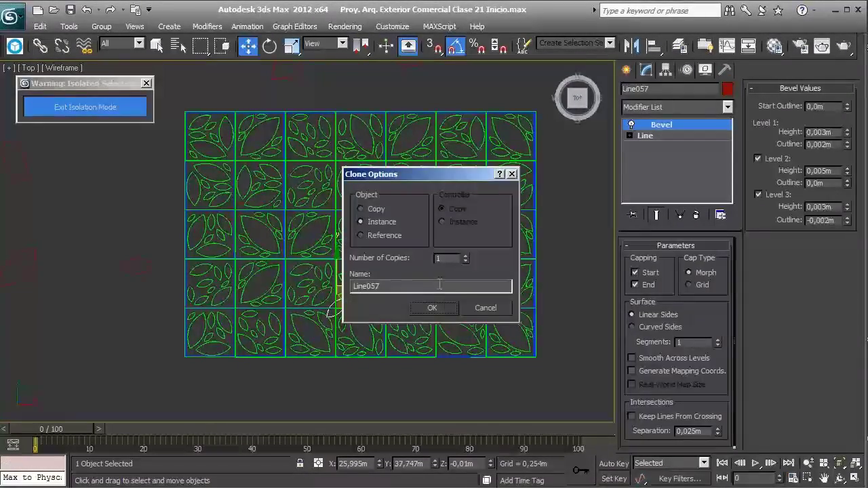
click(432, 308)
shift+drag(370, 284, 505, 144)
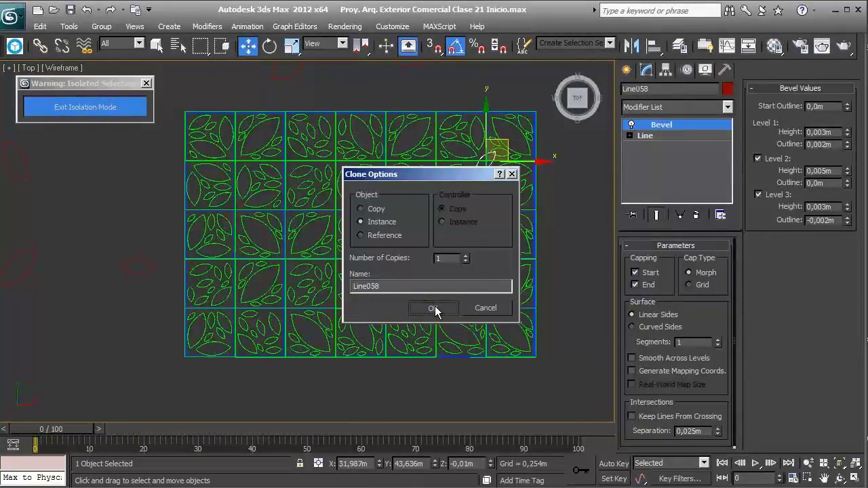
click(433, 306)
- Rotate the leaf left of the grid to -60 degrees and move a copy onto the left tiles
middle_drag(147, 252, 202, 255)
click(184, 284)
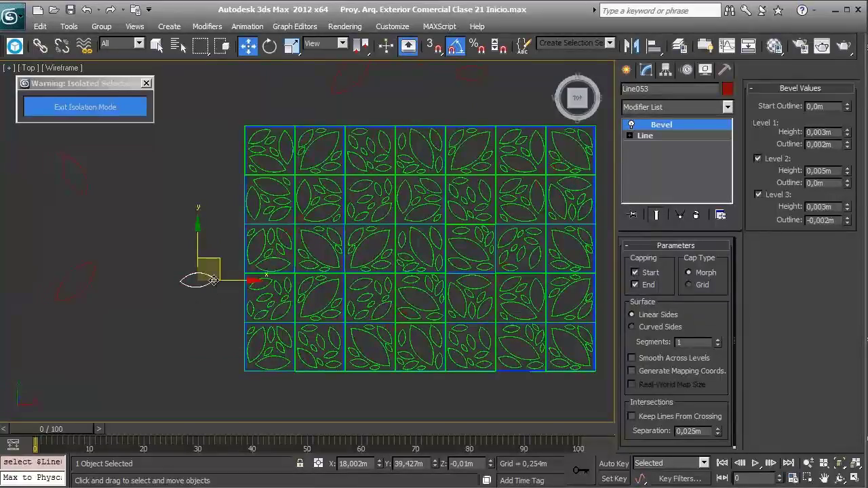
key(r)
key(e)
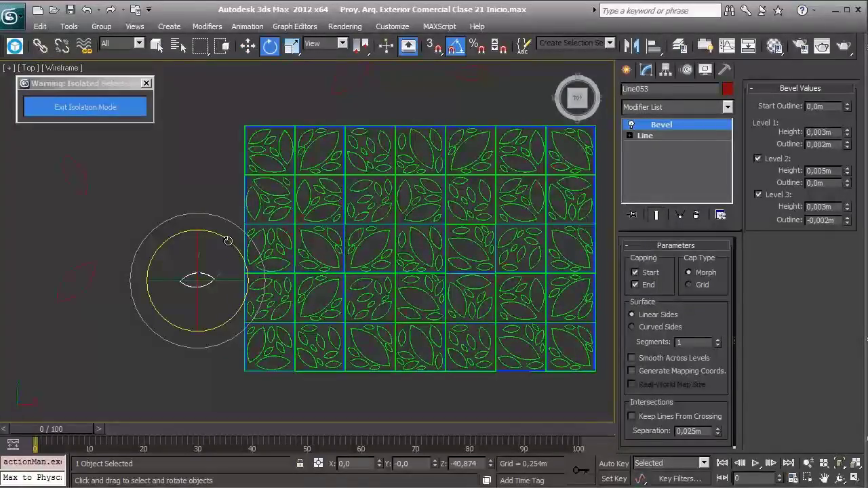
drag(239, 254, 254, 275)
key(w)
scroll(249, 252, up, 2)
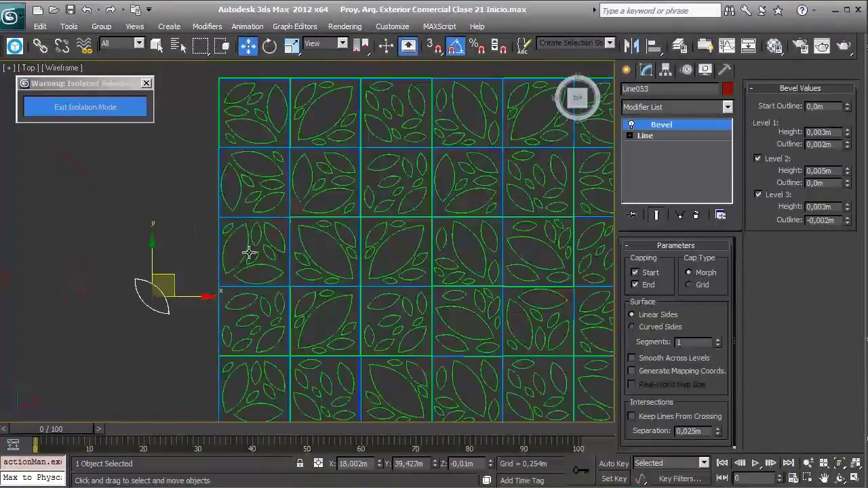
mouse_move(183, 274)
mouse_down()
mouse_move(312, 132)
mouse_move(362, 278)
mouse_up()
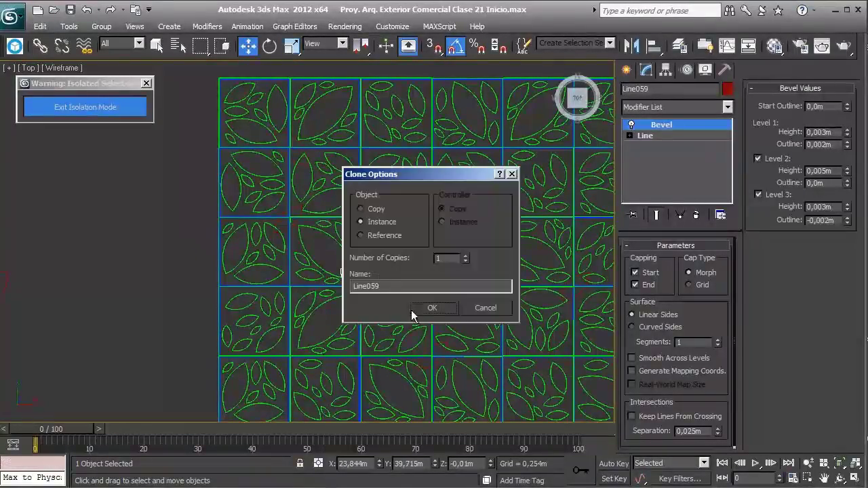
click(432, 308)
- Scatter more instanced leaf copies across the grid, one tile right and two down, then up-left
middle_drag(425, 309, 299, 286)
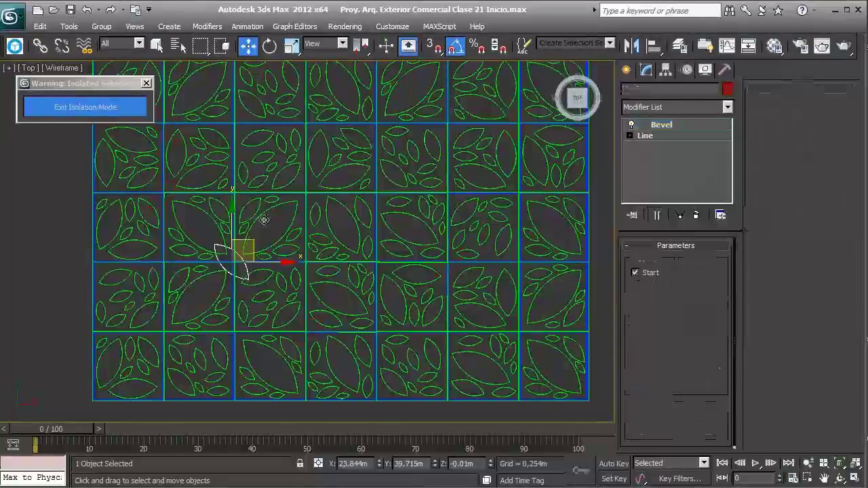
mouse_move(252, 238)
mouse_down()
mouse_move(322, 102)
mouse_move(329, 109)
mouse_up()
click(425, 308)
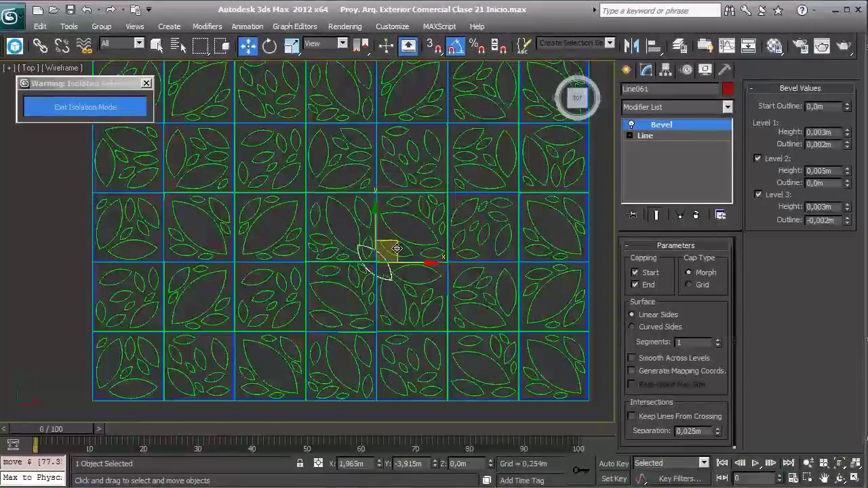
mouse_move(328, 112)
shift+mouse_down()
mouse_move(400, 250)
mouse_move(538, 314)
shift+mouse_up()
click(432, 308)
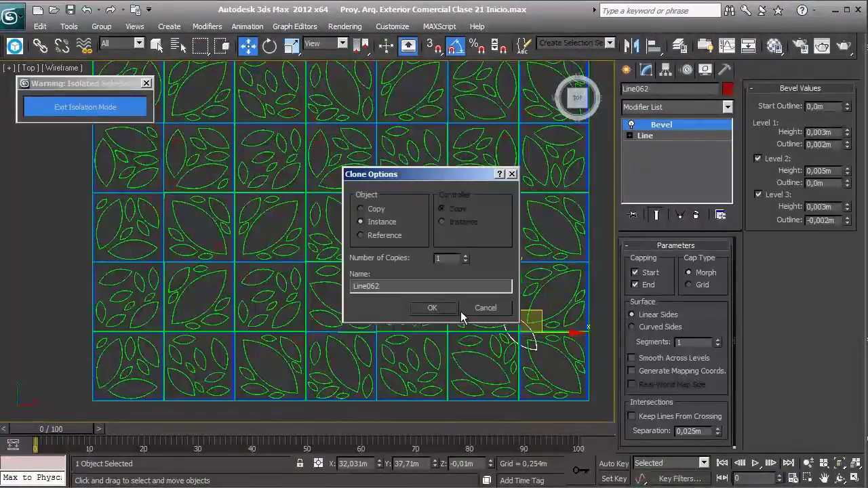
click(432, 308)
middle_drag(540, 308, 513, 354)
shift+drag(513, 354, 370, 149)
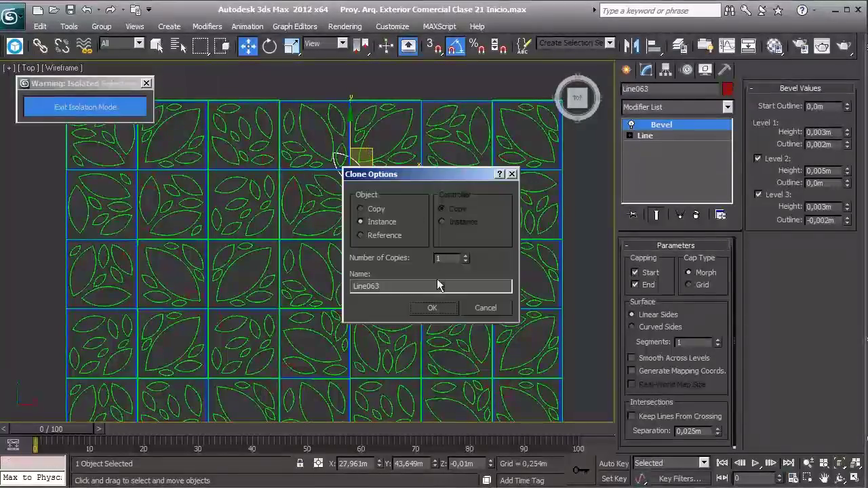
click(438, 311)
- Turn a leaf copy to a new angle and move another outside leaf onto the grid
key(e)
mouse_move(383, 144)
mouse_down()
mouse_move(401, 138)
mouse_move(412, 192)
mouse_up()
scroll(387, 190, down, 5)
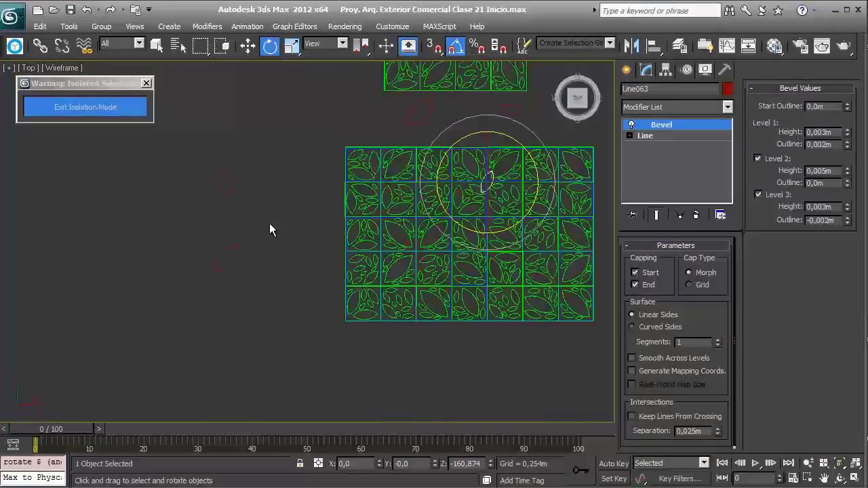
click(237, 257)
key(w)
scroll(183, 251, up, 3)
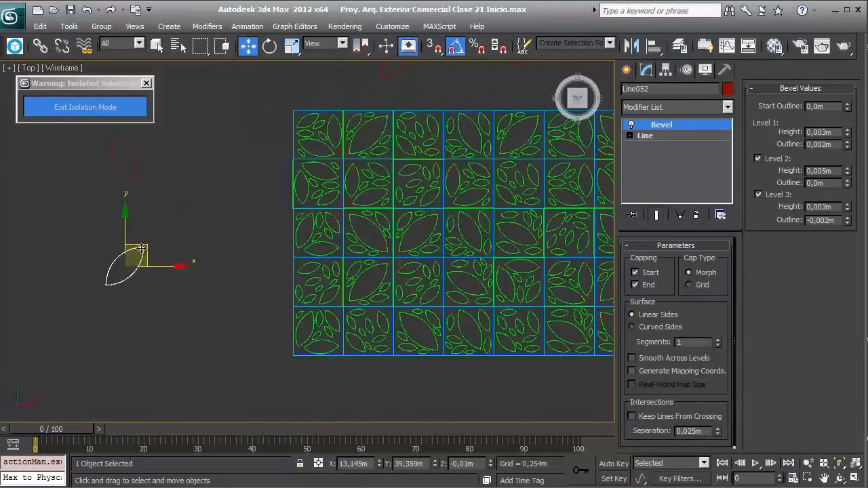
drag(140, 249, 353, 295)
scroll(356, 278, up, 2)
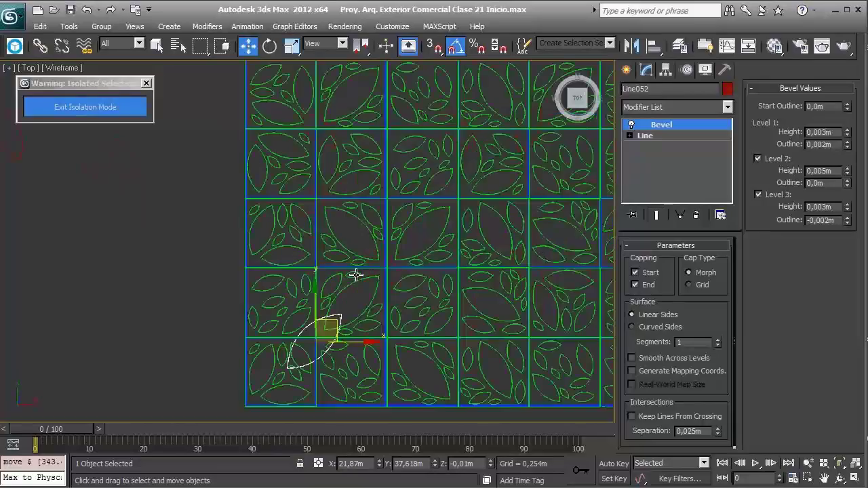
middle_drag(371, 286, 365, 291)
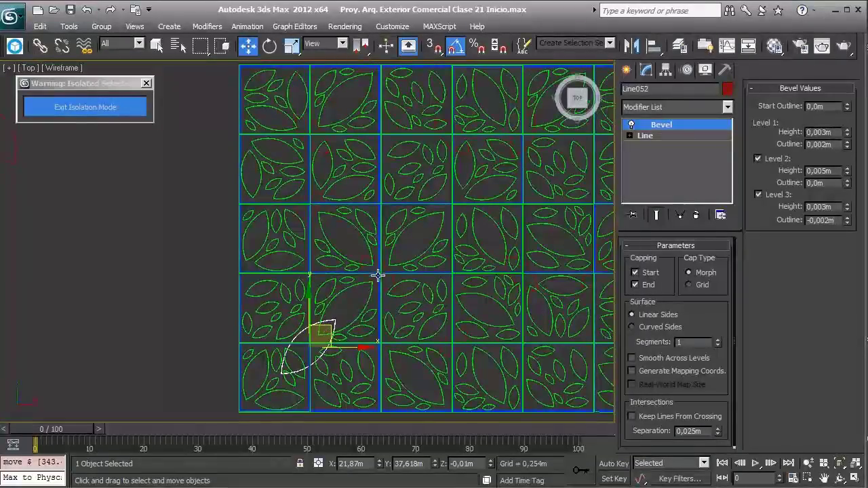
- Create a rotated instance copy of a leaf in the tile pattern and slide it left
click(396, 264)
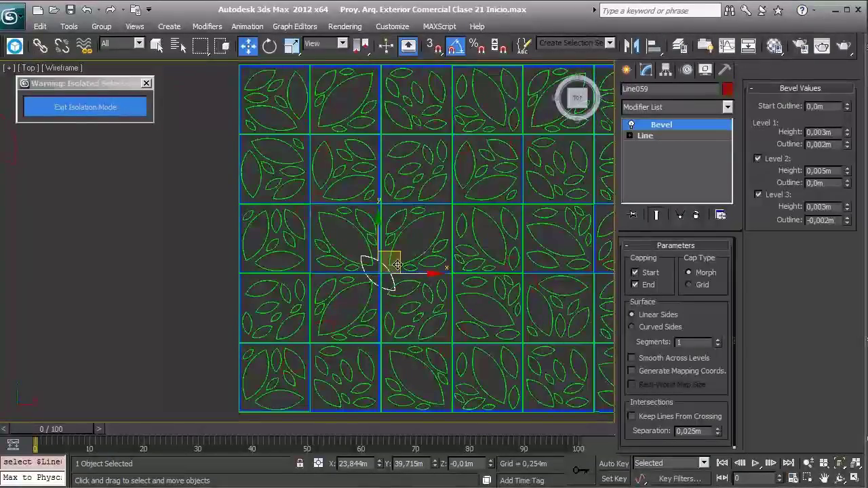
key(e)
shift+drag(411, 236, 445, 303)
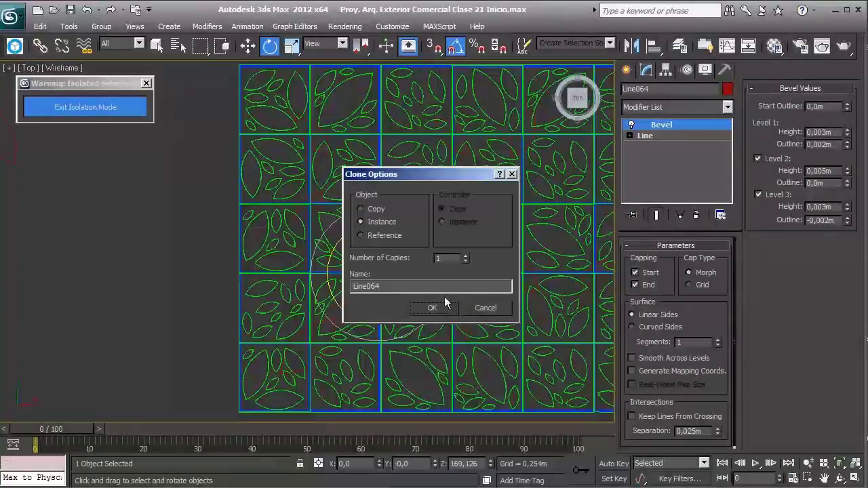
click(434, 308)
key(w)
drag(399, 260, 328, 254)
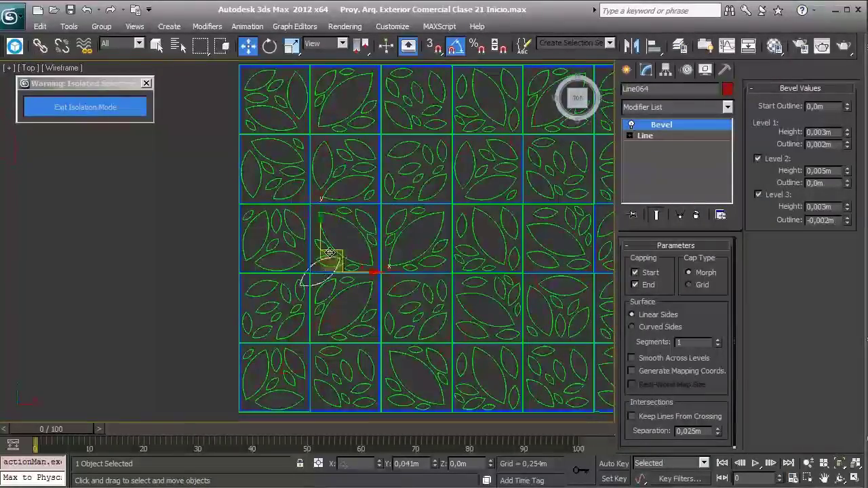
click(333, 321)
middle_drag(378, 334, 307, 298)
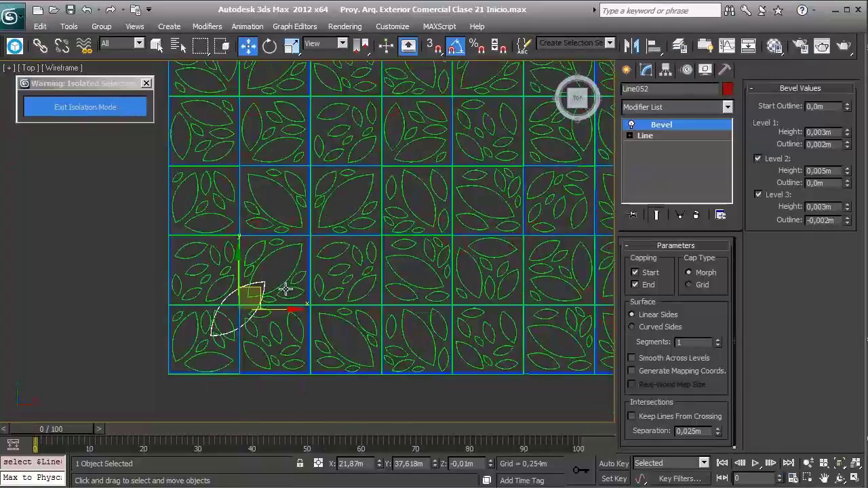
- Move a single leaf piece into the neighbouring tile
click(396, 314)
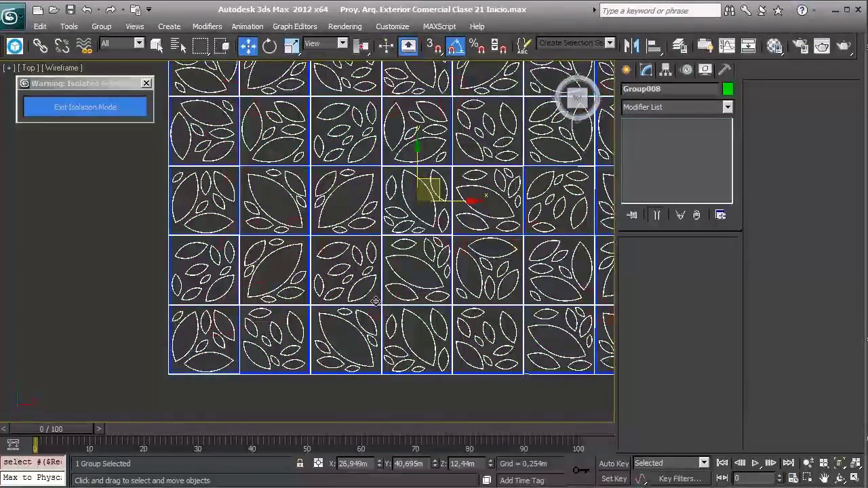
scroll(449, 257, up, 5)
click(478, 349)
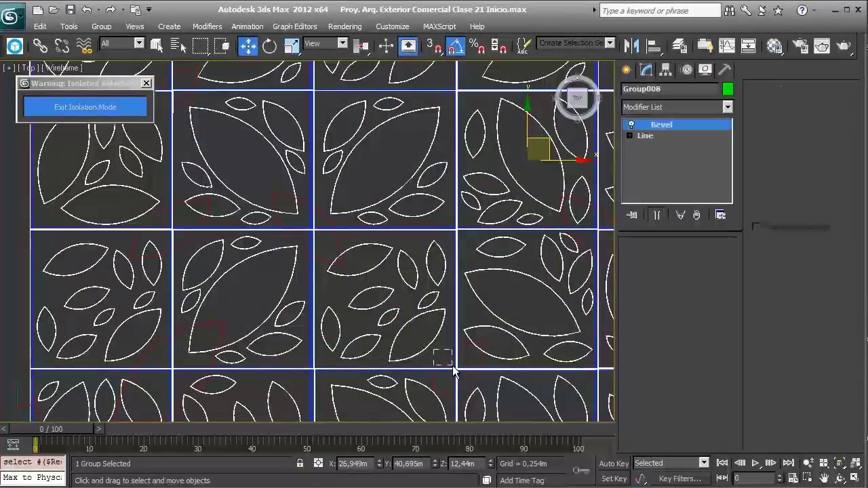
middle_drag(481, 280, 510, 262)
drag(437, 262, 340, 269)
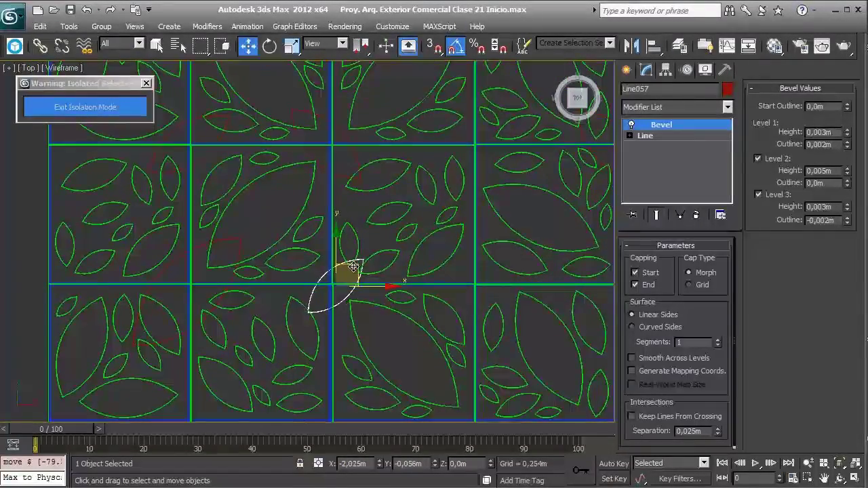
- Make two instance copies of another leaf, stepping them to the right across the grid
click(237, 246)
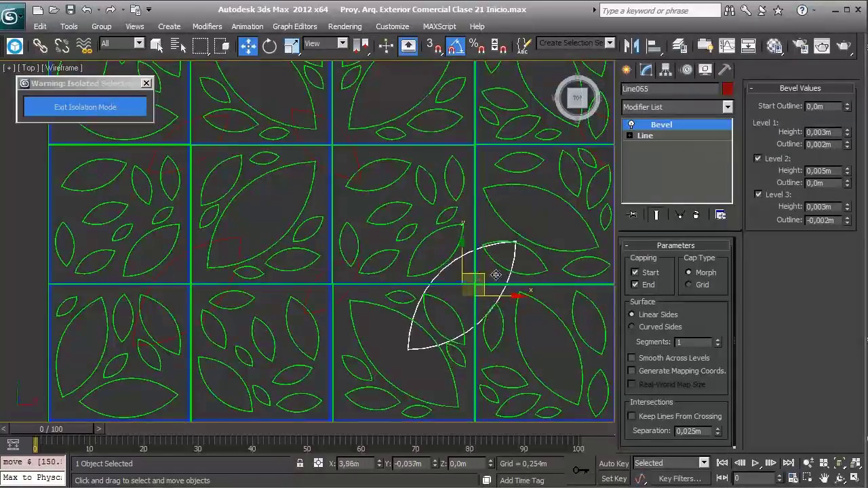
mouse_move(213, 276)
shift+mouse_down()
mouse_move(501, 271)
mouse_move(463, 229)
shift+mouse_up()
click(432, 310)
key(e)
key(w)
scroll(468, 244, down, 2)
mouse_move(480, 253)
middle_down()
mouse_move(312, 263)
mouse_move(267, 285)
middle_up()
shift+drag(242, 286, 424, 284)
click(432, 309)
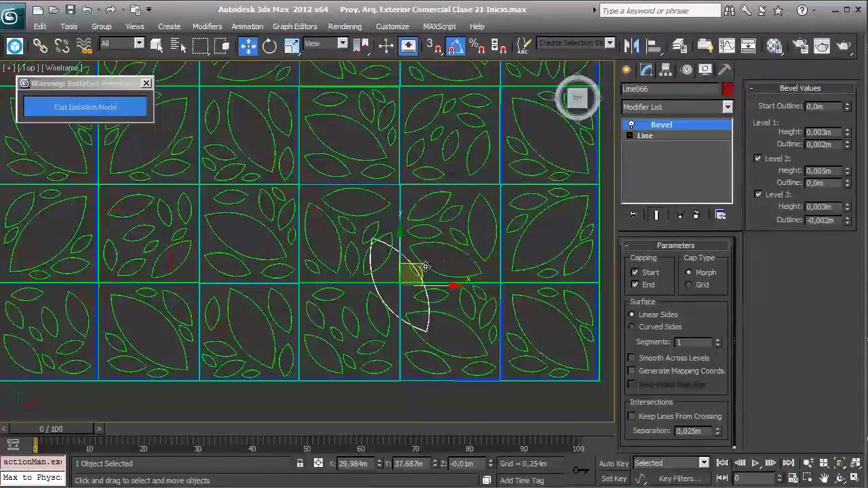
- Turn the leaf copy by -60 degrees and copy it one tile upward
key(e)
drag(431, 247, 460, 276)
middle_drag(460, 276, 439, 379)
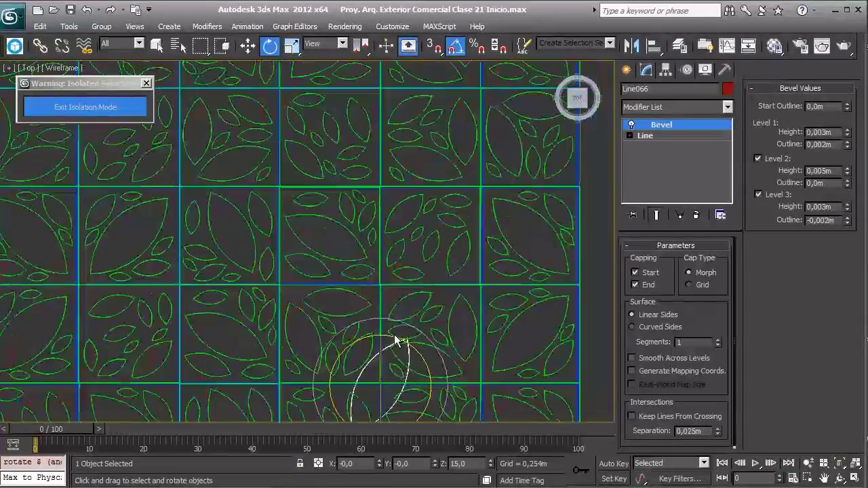
key(w)
shift+drag(404, 372, 404, 161)
click(432, 308)
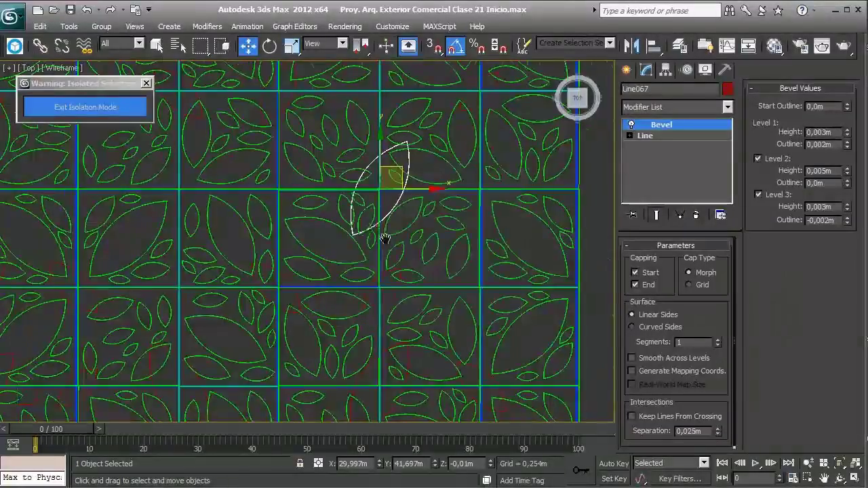
- Copy a leaf up and to the left, then move the stray leaf into the grid
mouse_move(328, 121)
middle_down()
mouse_move(347, 185)
mouse_move(408, 246)
middle_up()
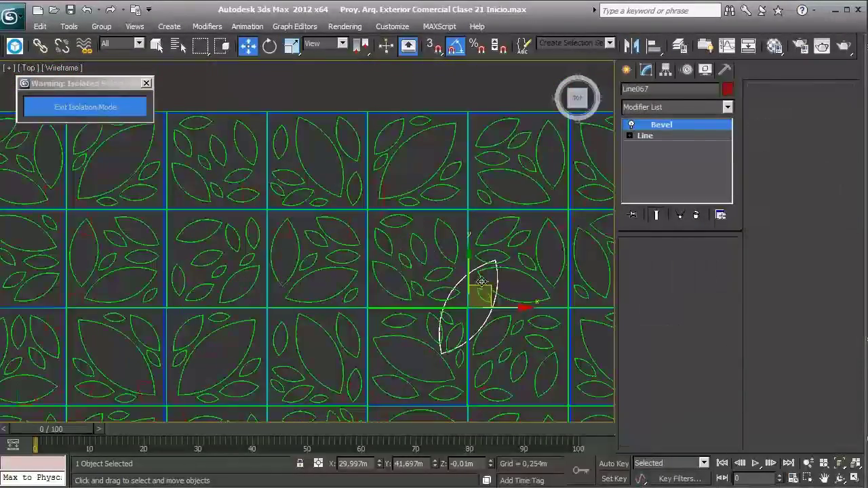
shift+drag(490, 282, 194, 182)
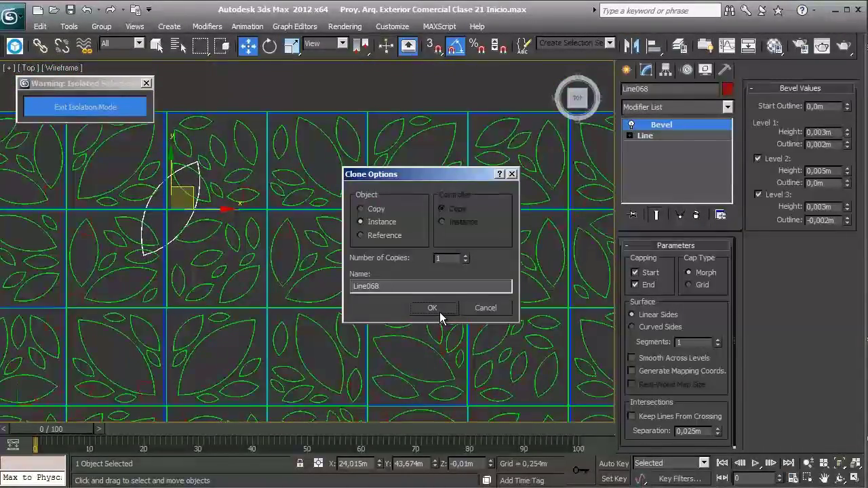
click(432, 308)
middle_drag(186, 292, 312, 254)
scroll(326, 251, down, 3)
middle_drag(116, 178, 232, 167)
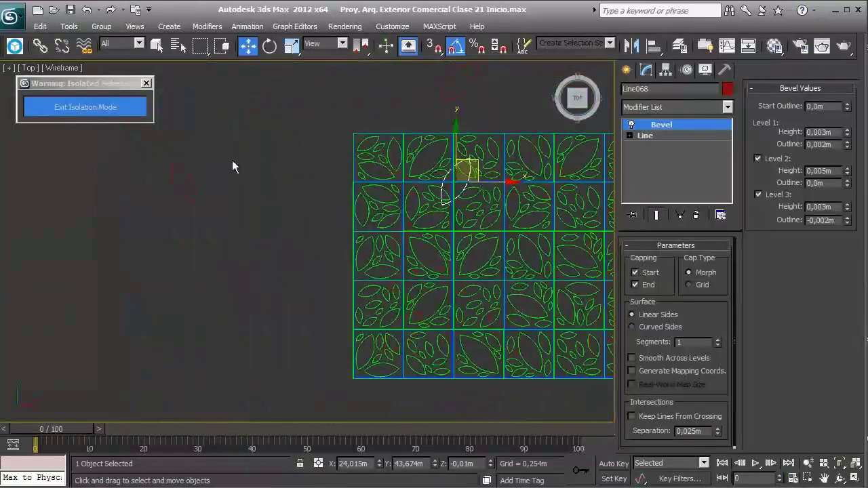
click(190, 181)
drag(204, 165, 467, 293)
- Reposition the leaf onto a tile corner and make an instance copy down and right
mouse_move(468, 293)
middle_down()
mouse_move(342, 167)
mouse_move(343, 292)
middle_up()
scroll(317, 176, up, 2)
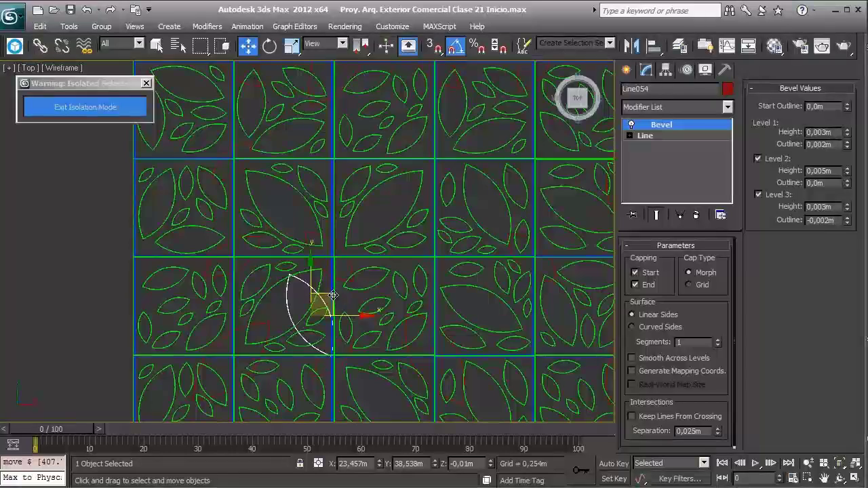
mouse_move(333, 295)
mouse_down()
mouse_move(428, 164)
mouse_move(455, 144)
mouse_up()
middle_drag(475, 161, 352, 195)
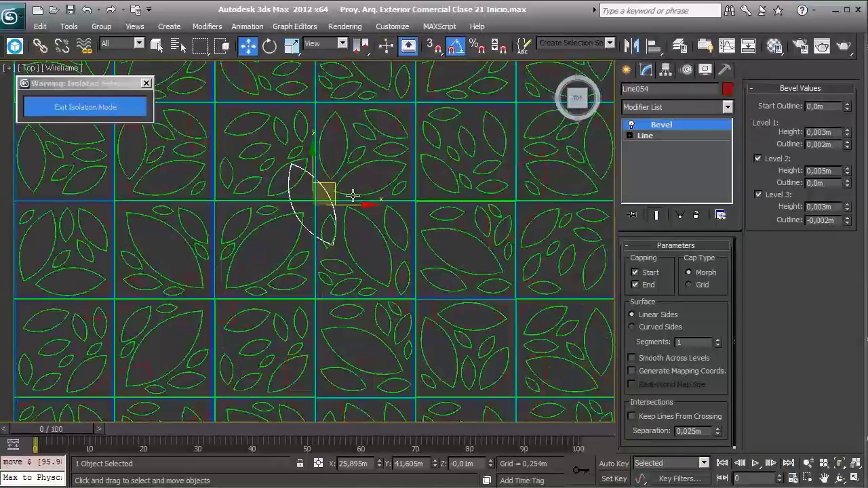
scroll(315, 144, down, 4)
scroll(337, 165, up, 1)
scroll(341, 161, up, 1)
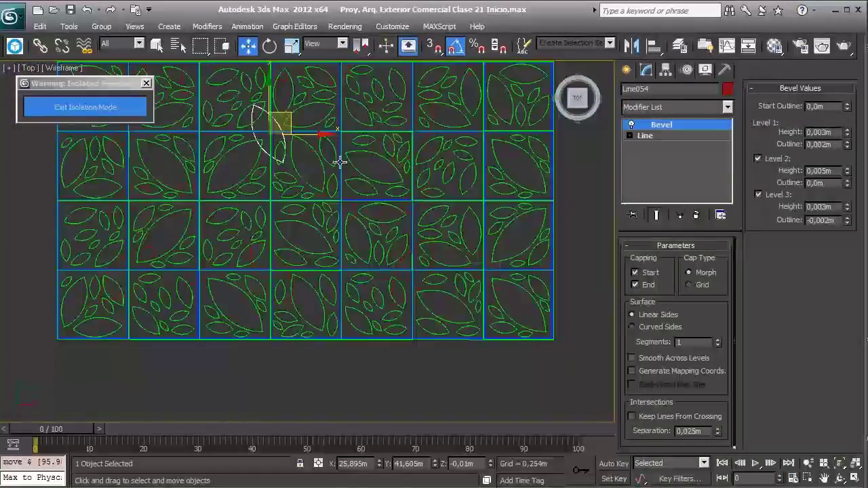
shift+drag(298, 116, 356, 250)
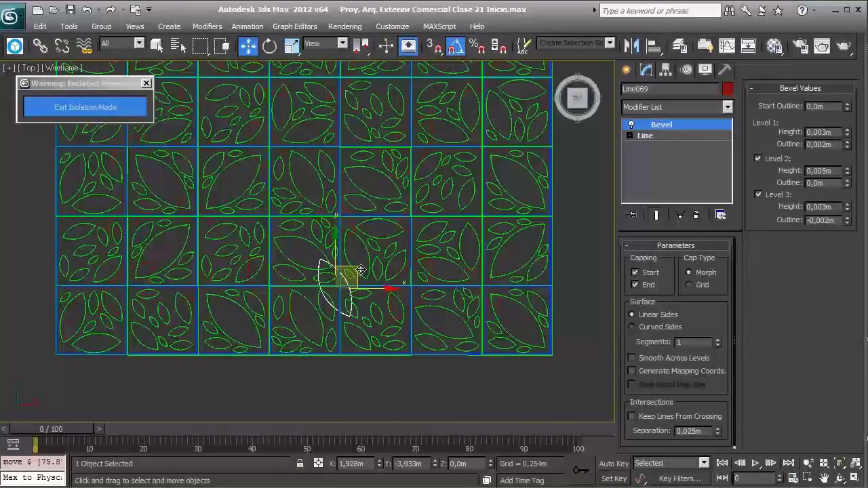
click(431, 308)
- Rotate out a horizontal leaf copy onto another grid intersection, then undo it
key(e)
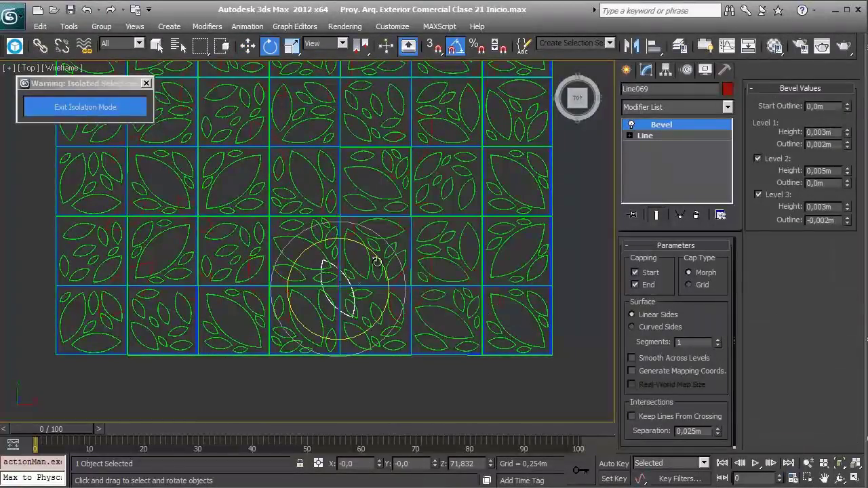
shift+drag(376, 263, 416, 295)
click(432, 309)
key(w)
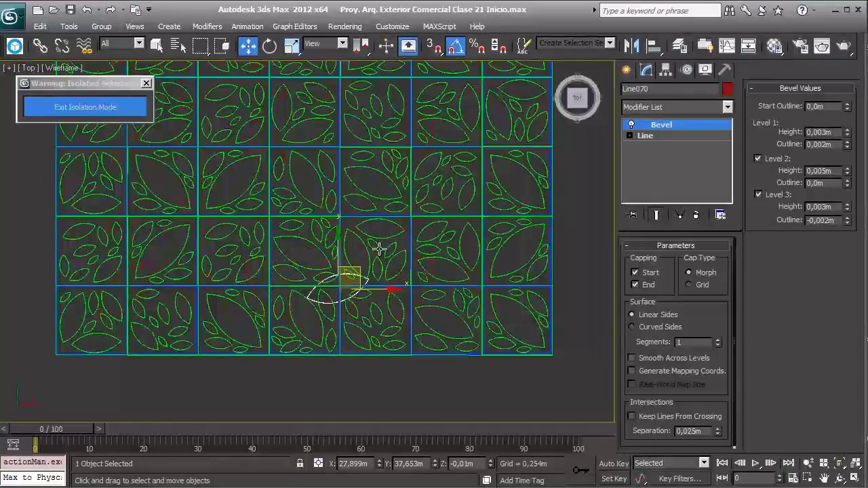
drag(358, 273, 502, 201)
middle_drag(502, 201, 487, 276)
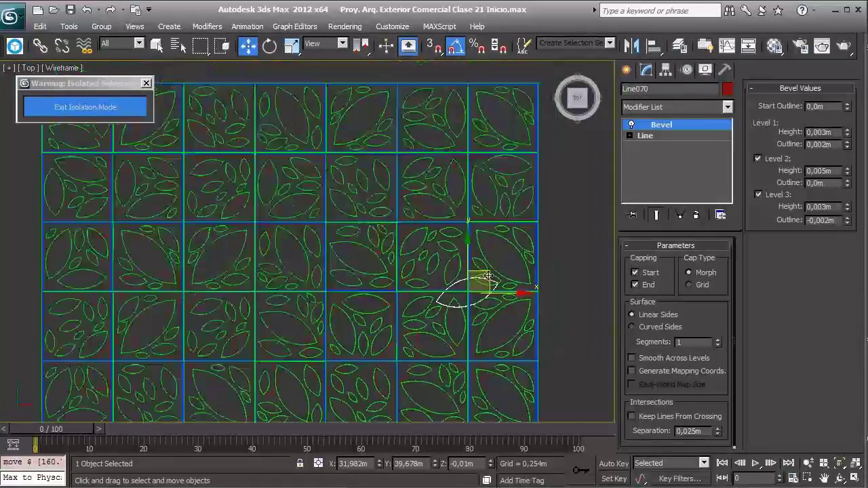
scroll(488, 276, up, 2)
scroll(518, 217, up, 2)
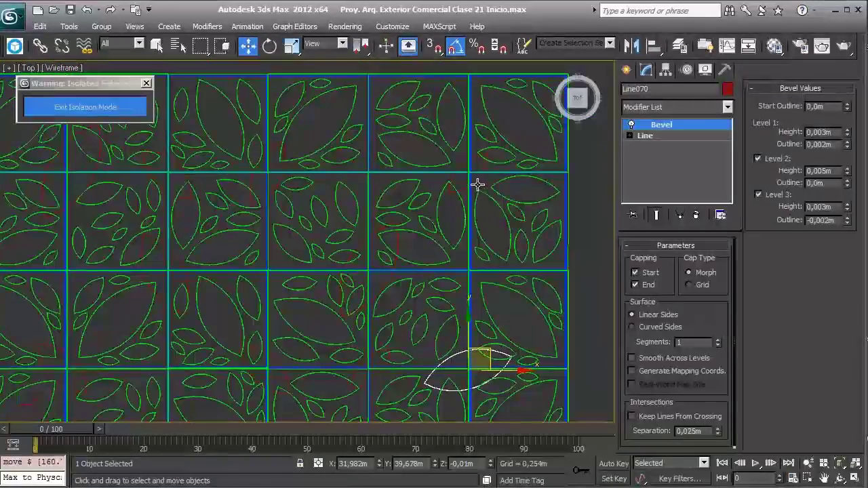
key(ctrl+z)
- Try moving a single leaf down one tile, then undo the move
scroll(454, 164, up, 2)
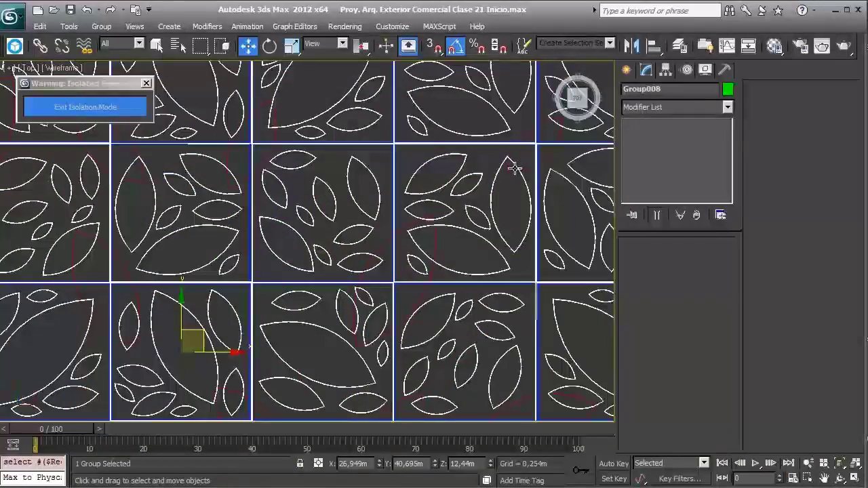
click(523, 158)
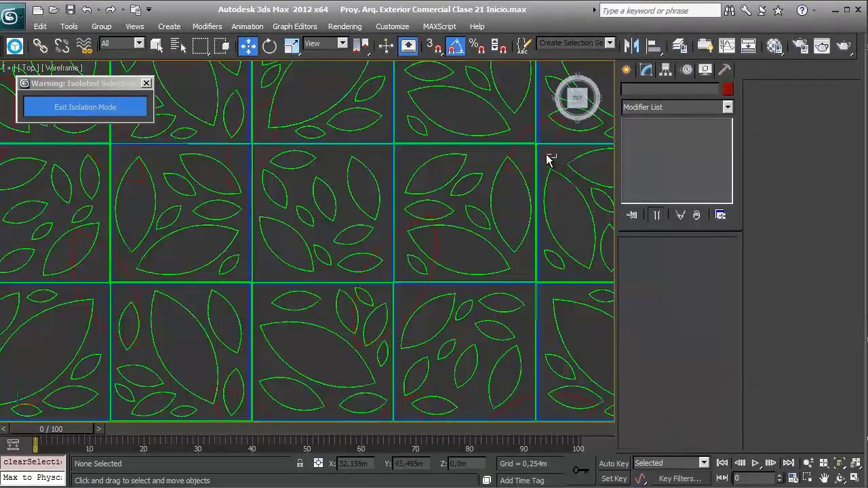
click(545, 154)
middle_drag(510, 166, 444, 141)
drag(476, 132, 471, 261)
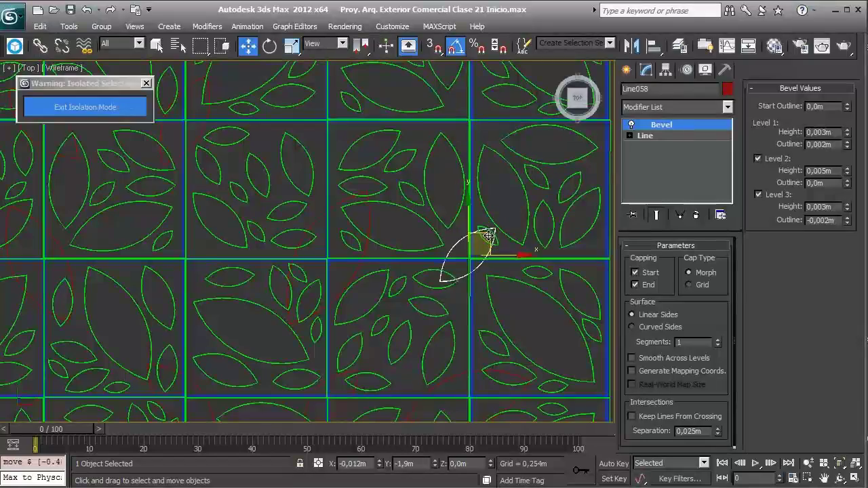
middle_drag(480, 337, 432, 272)
key(ctrl+z)
key(ctrl+z)
key(ctrl+z)
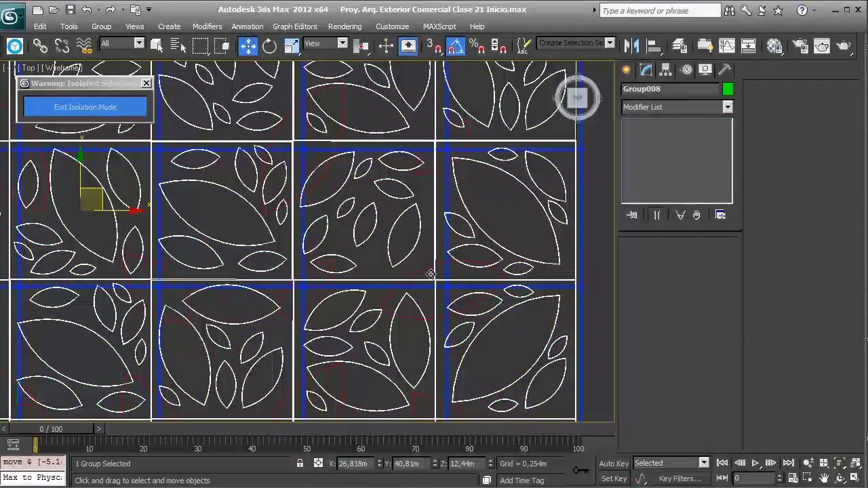
key(shift+z)
- Make a -55° rotated instance copy of the horizontal leaf and move it into the top row
click(465, 252)
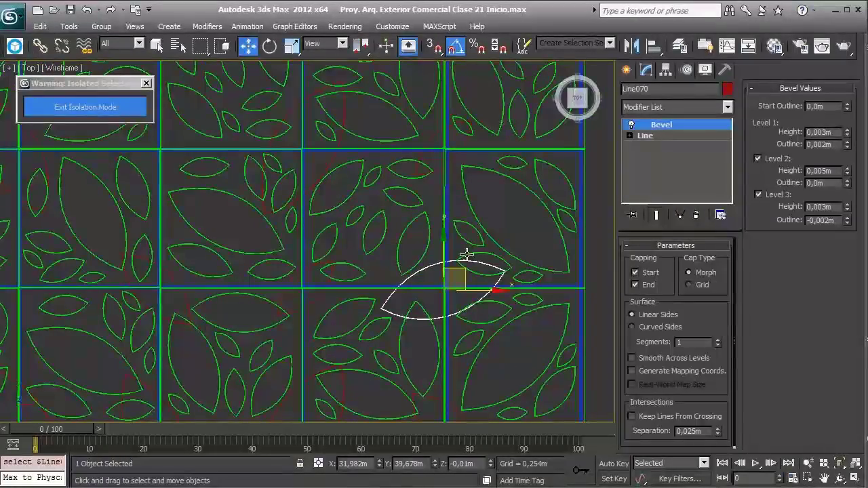
key(e)
drag(475, 249, 496, 280)
click(434, 307)
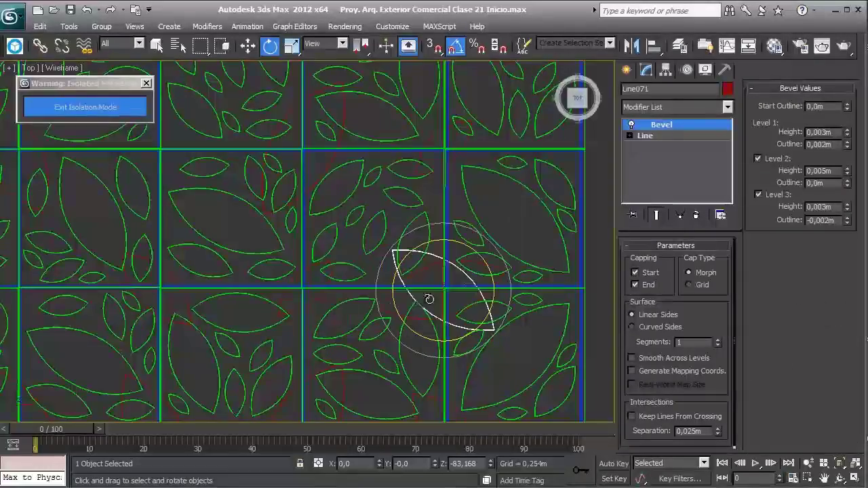
scroll(455, 328, down, 1)
key(w)
scroll(456, 328, down, 1)
drag(434, 324, 405, 136)
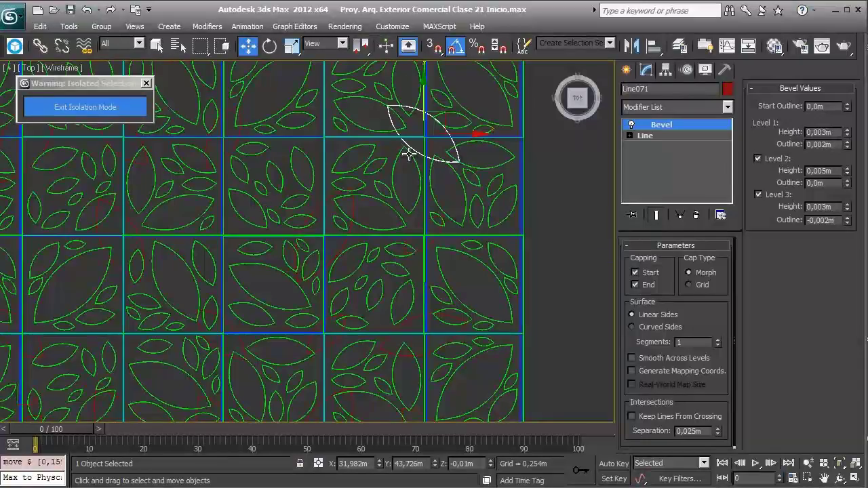
- Switch to shaded display and orbit to view the red leaves in 3D
key(F3)
scroll(406, 204, up, 3)
scroll(401, 200, up, 2)
mouse_move(401, 199)
alt+middle_down()
mouse_move(466, 151)
mouse_move(453, 184)
mouse_move(527, 213)
alt+middle_up()
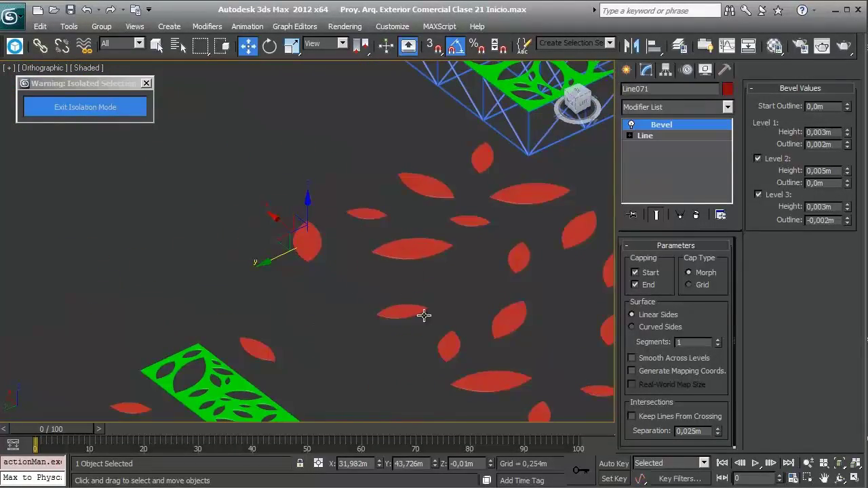
- In top-view wireframe, clone a selected leaf into the panel cell to its right
click(445, 347)
key(t)
key(F3)
key(z)
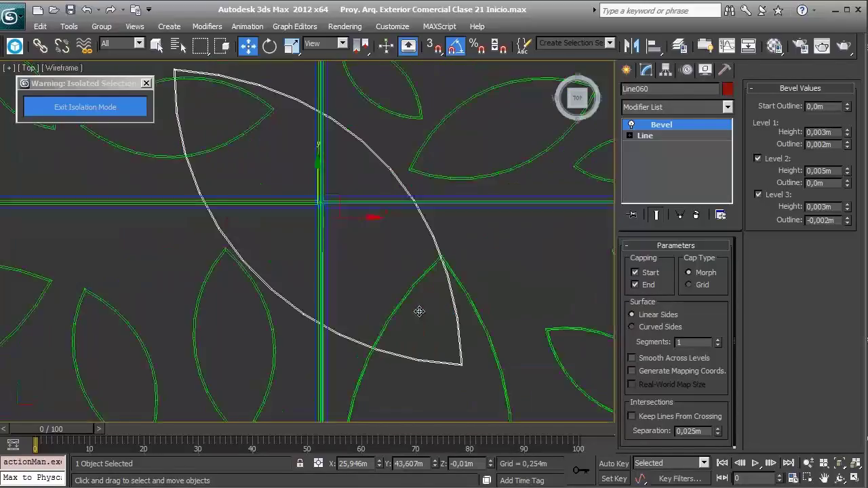
scroll(304, 289, down, 5)
scroll(366, 265, down, 2)
scroll(409, 238, down, 2)
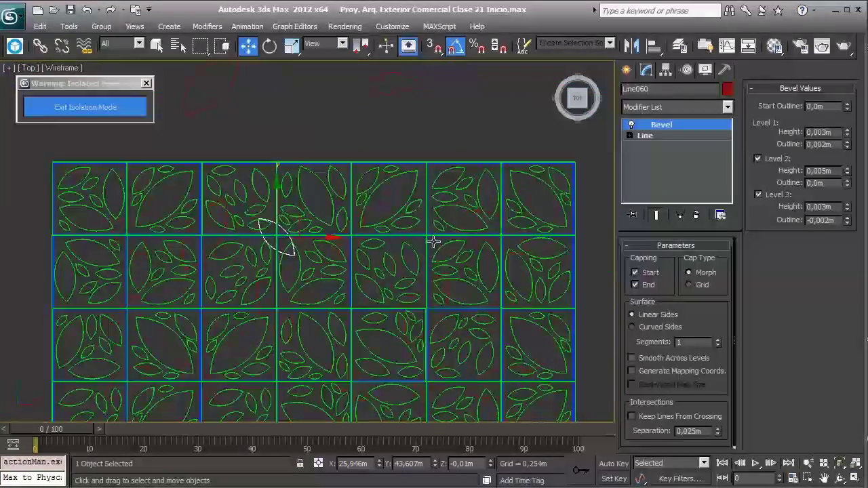
shift+drag(319, 238, 474, 238)
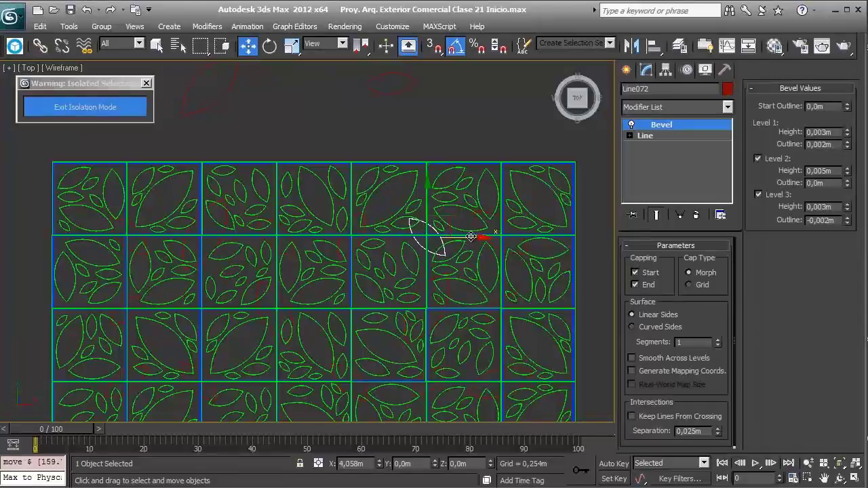
click(432, 308)
- Rotate the new leaf upright and clone it down-left into another panel
middle_drag(381, 265, 419, 191)
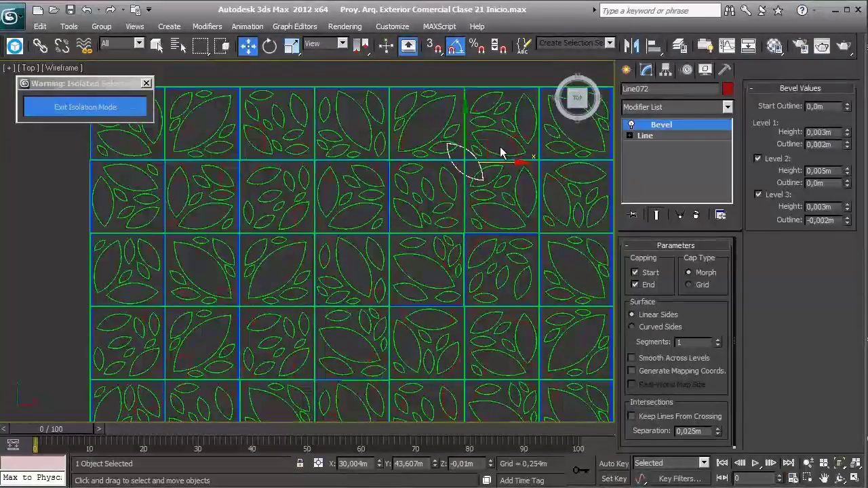
key(e)
drag(513, 139, 482, 149)
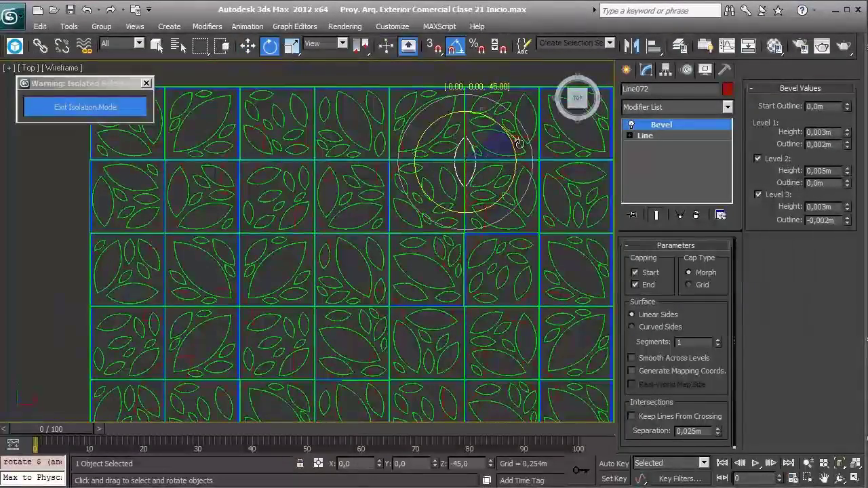
key(w)
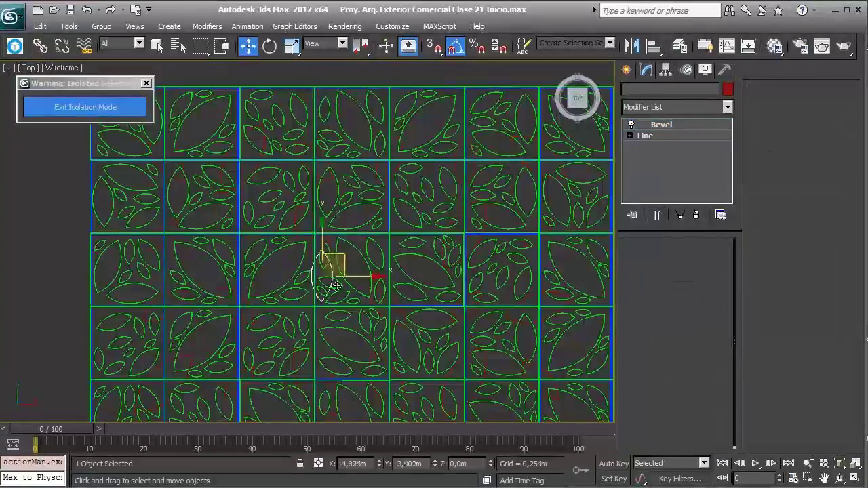
shift+drag(467, 157, 317, 297)
click(432, 308)
- Clone a leaf up-left into a neighbouring panel and rotate it nearly horizontal
middle_drag(409, 257, 409, 219)
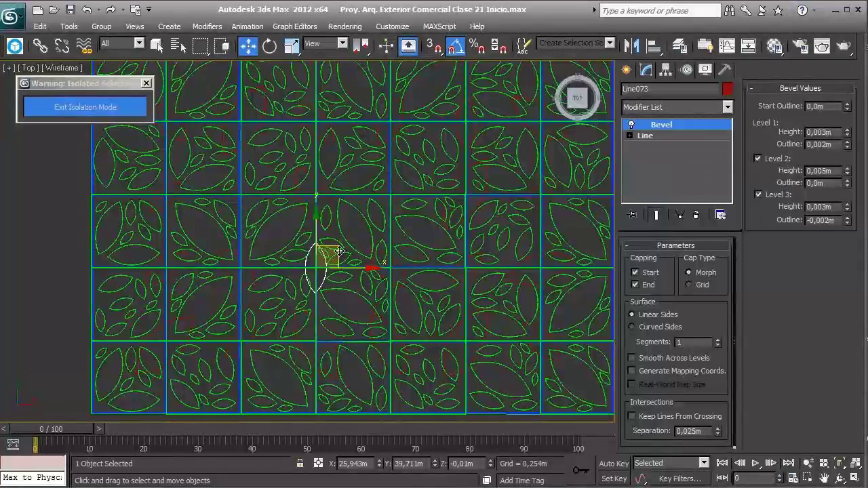
shift+drag(339, 252, 262, 184)
click(430, 309)
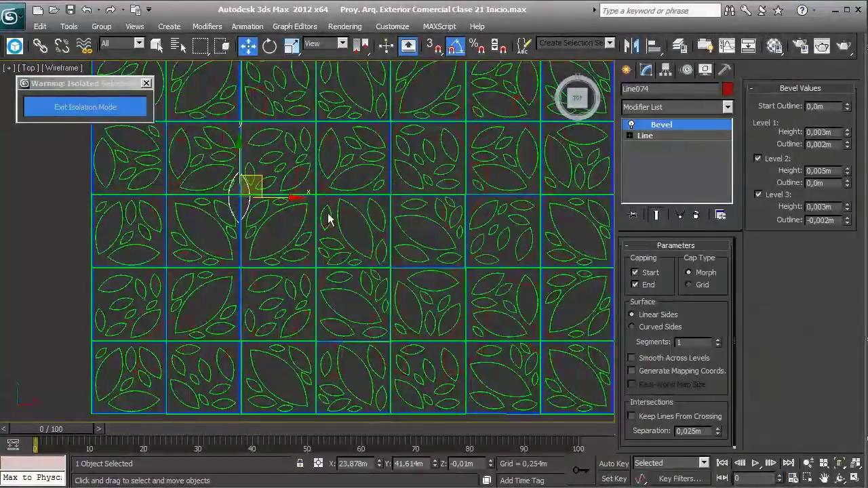
key(e)
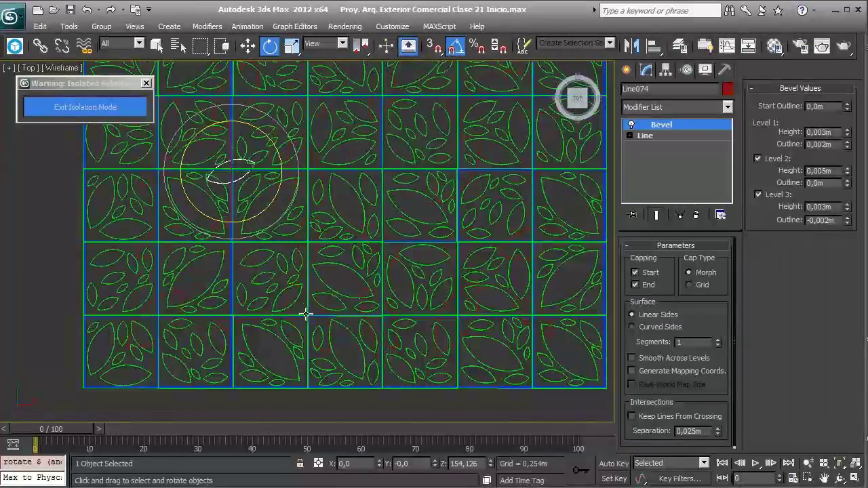
middle_drag(306, 310, 256, 325)
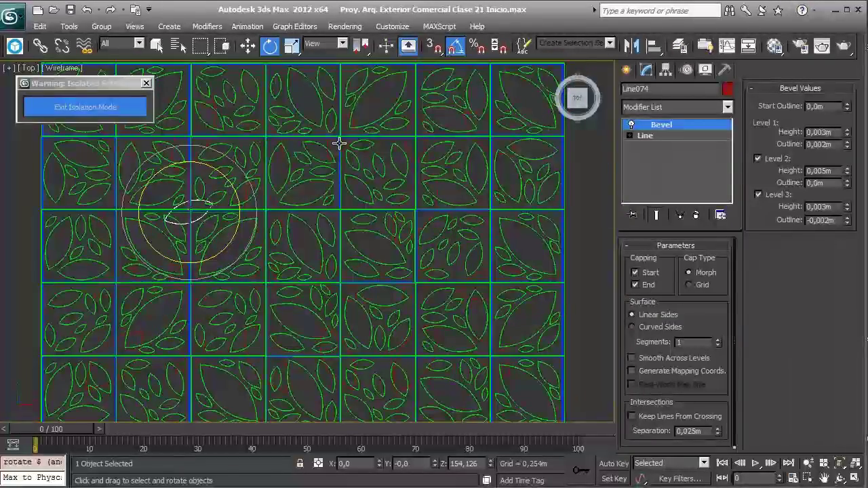
scroll(281, 169, up, 2)
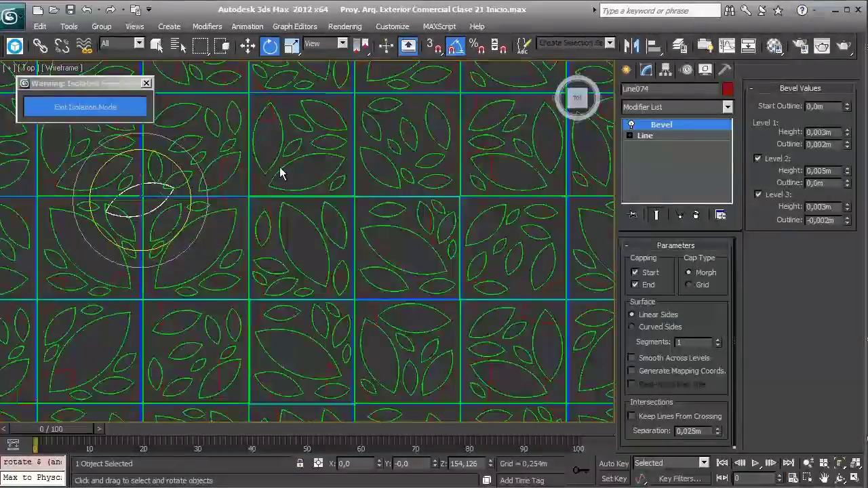
scroll(291, 160, up, 2)
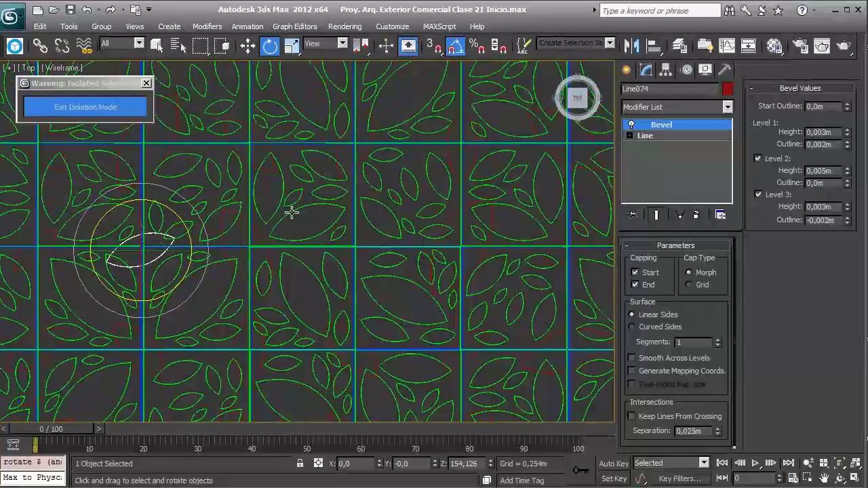
- Clone a leaf from the left side into a cell near the grid centre
click(49, 234)
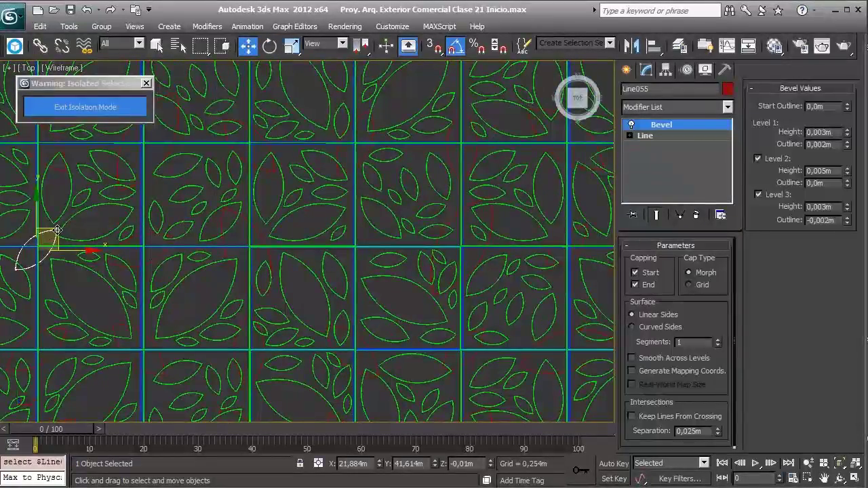
shift+drag(57, 231, 358, 240)
click(429, 306)
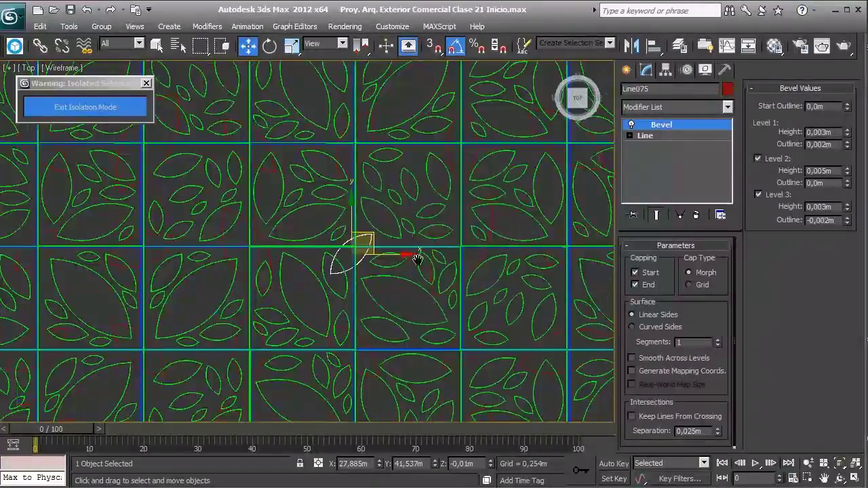
scroll(293, 286, down, 4)
scroll(293, 286, up, 2)
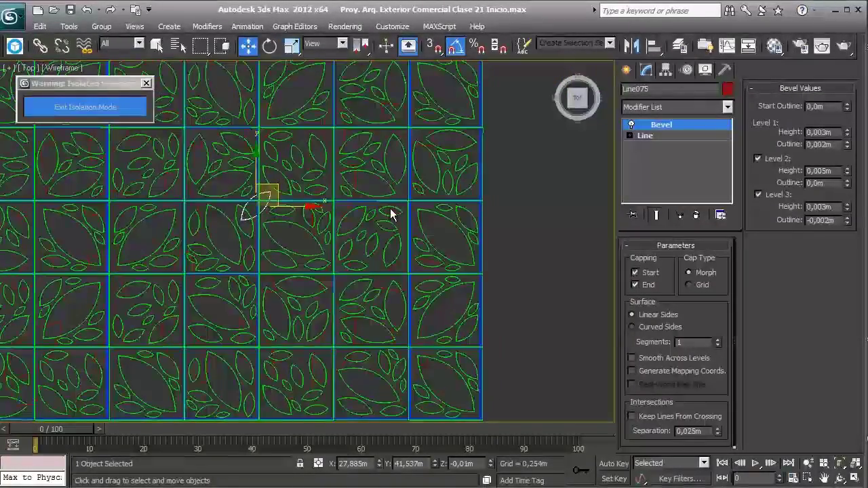
- Orbit the shaded panels in 3D and select all the red leaf pieces
key(F3)
scroll(391, 214, up, 6)
alt+middle_drag(364, 224, 397, 199)
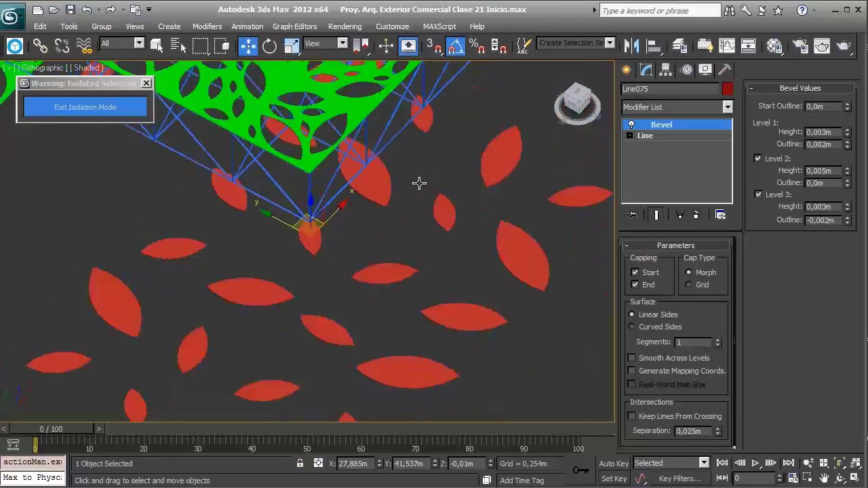
scroll(339, 207, down, 5)
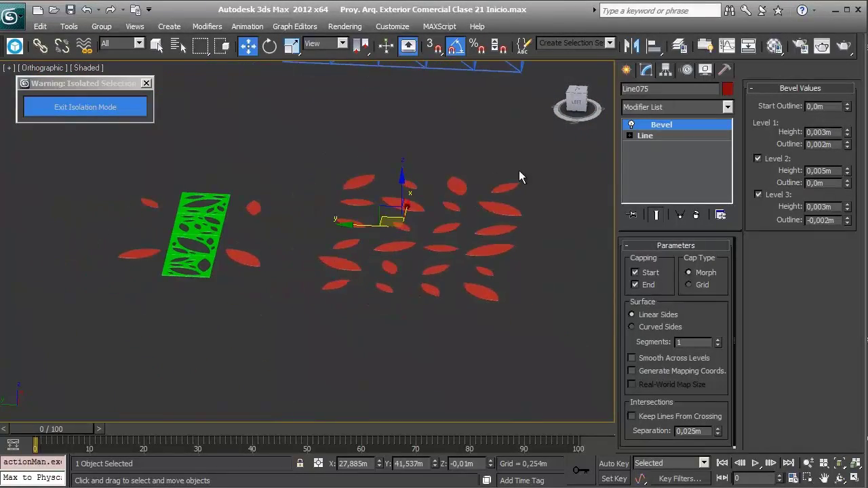
drag(313, 325, 532, 171)
- Exit isolation and orbit the full building in Perspective, with edged faces, then wireframe
click(115, 108)
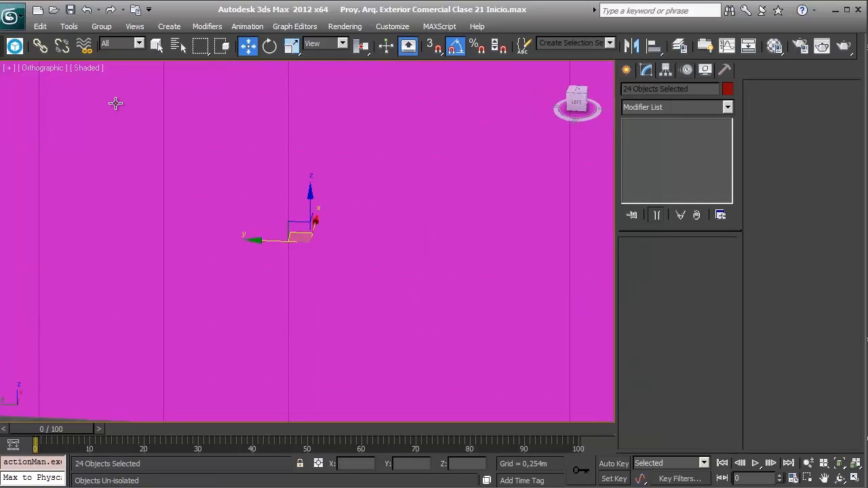
mouse_move(116, 101)
alt+middle_down()
mouse_move(208, 86)
mouse_move(262, 226)
mouse_move(264, 215)
alt+middle_up()
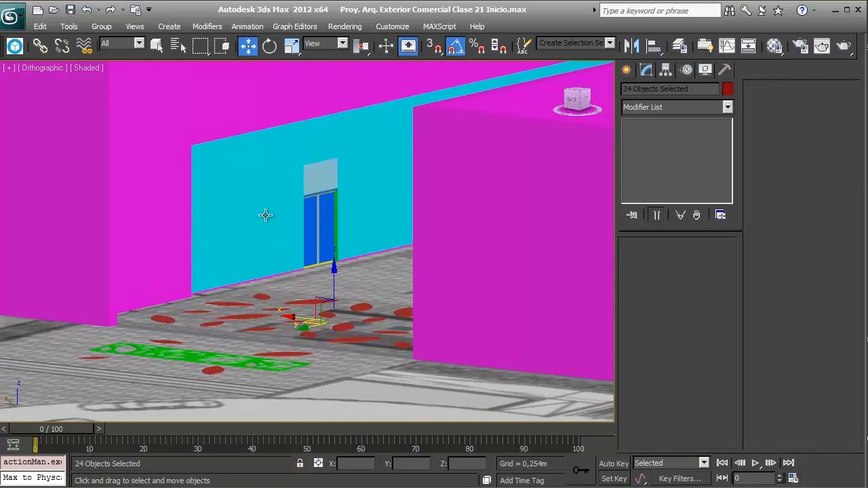
key(p)
scroll(298, 231, up, 3)
key(F4)
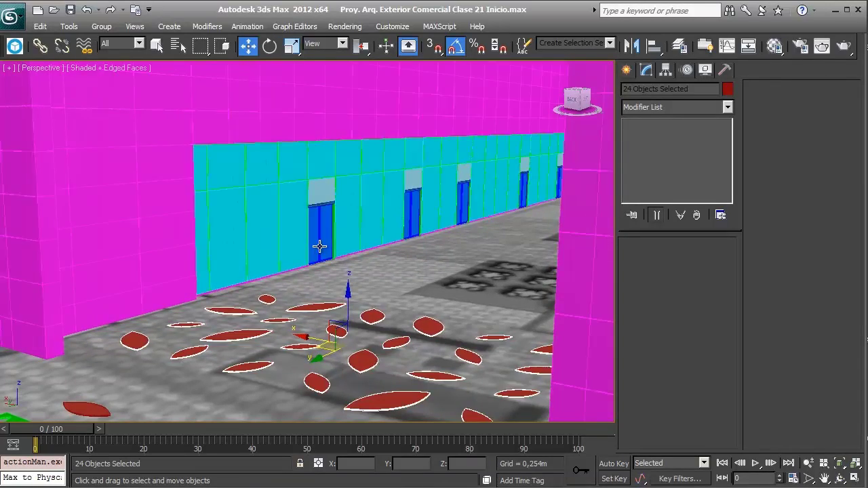
mouse_move(319, 247)
alt+middle_down()
mouse_move(356, 158)
mouse_move(373, 279)
mouse_move(388, 149)
mouse_move(374, 242)
alt+middle_up()
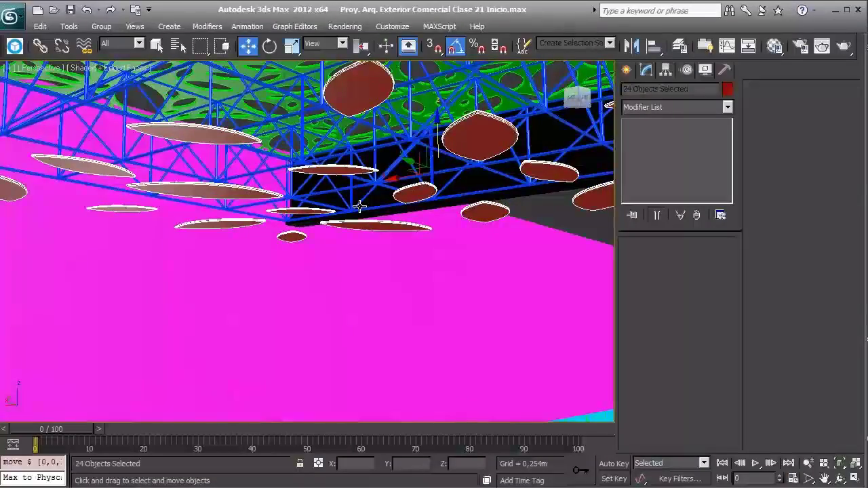
scroll(359, 206, down, 8)
key(F3)
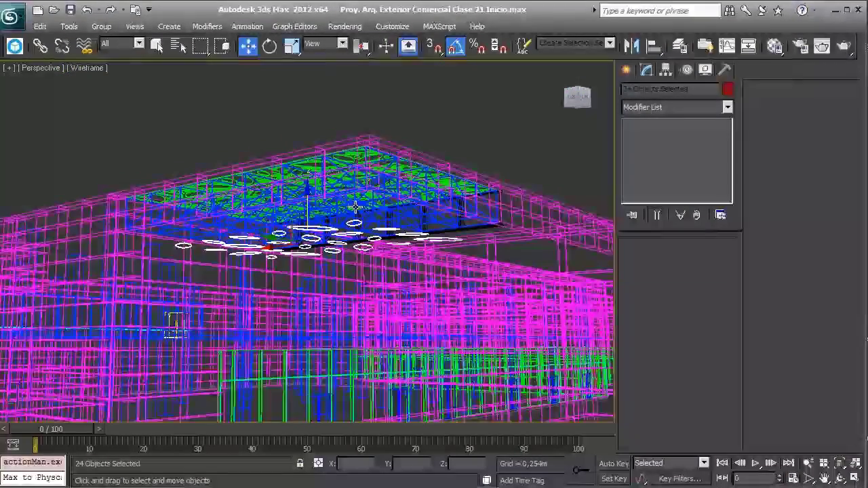
- In the Left view, raise the 24 leaves another 0,727m up against the lattice truss
key(l)
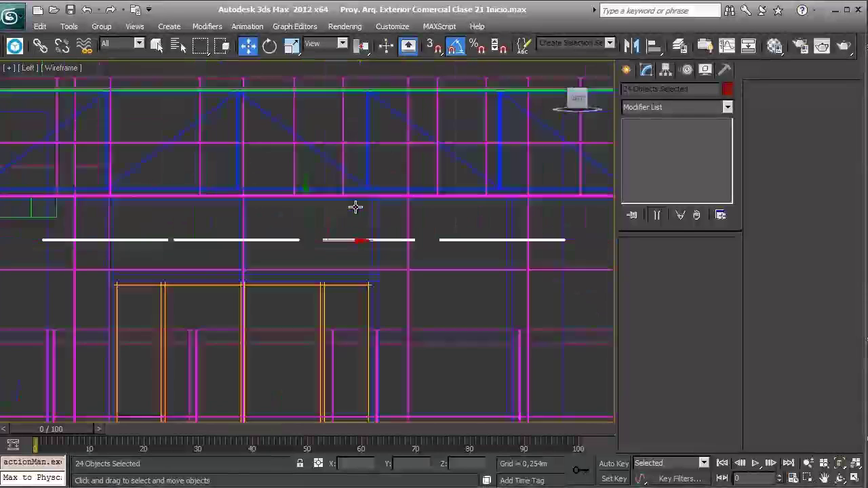
scroll(350, 237, up, 2)
scroll(333, 275, up, 3)
scroll(330, 282, up, 3)
scroll(346, 306, up, 2)
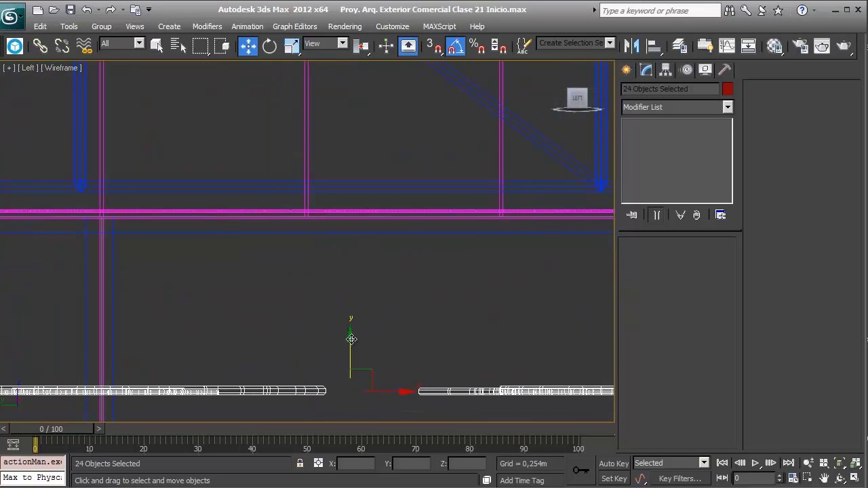
drag(351, 340, 362, 150)
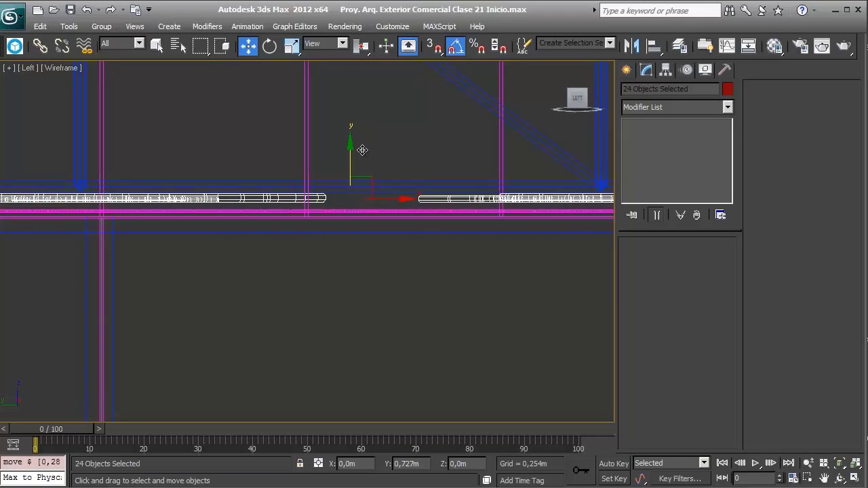
- Orbit beneath the canopy in shaded Perspective with edged faces turned off
key(p)
key(F3)
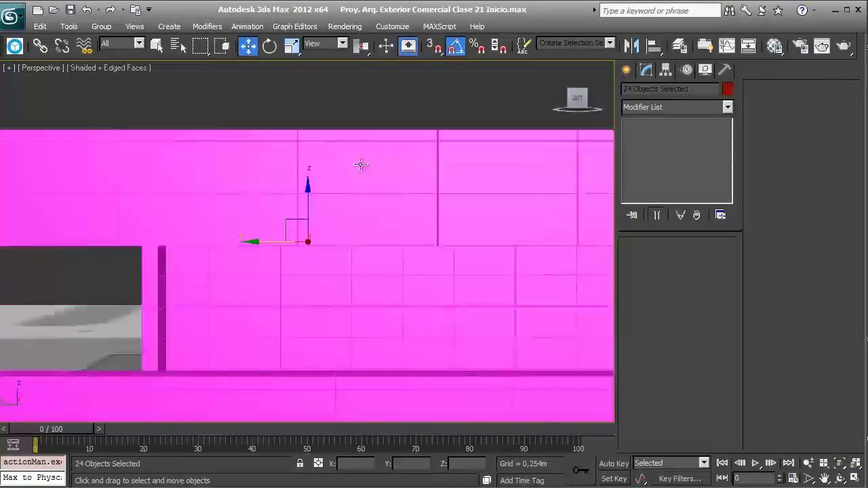
mouse_move(327, 235)
alt+middle_down()
mouse_move(430, 203)
mouse_move(417, 180)
mouse_move(395, 234)
alt+middle_up()
key(F4)
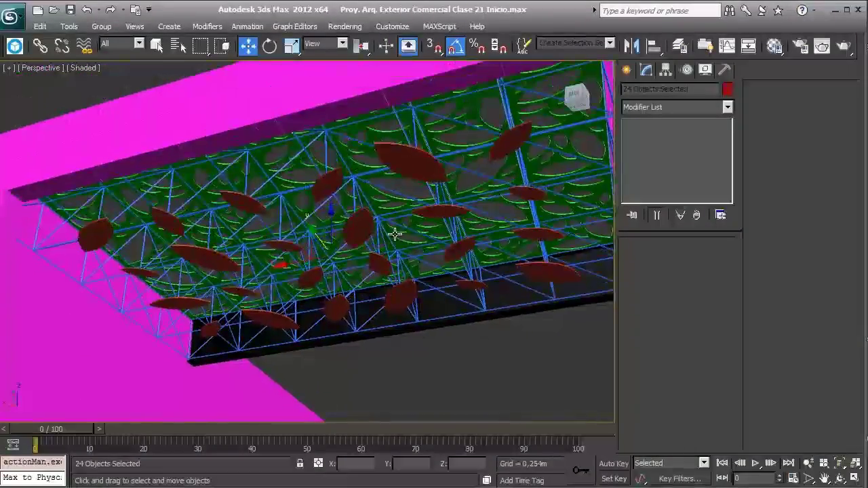
key(alt+Tab)
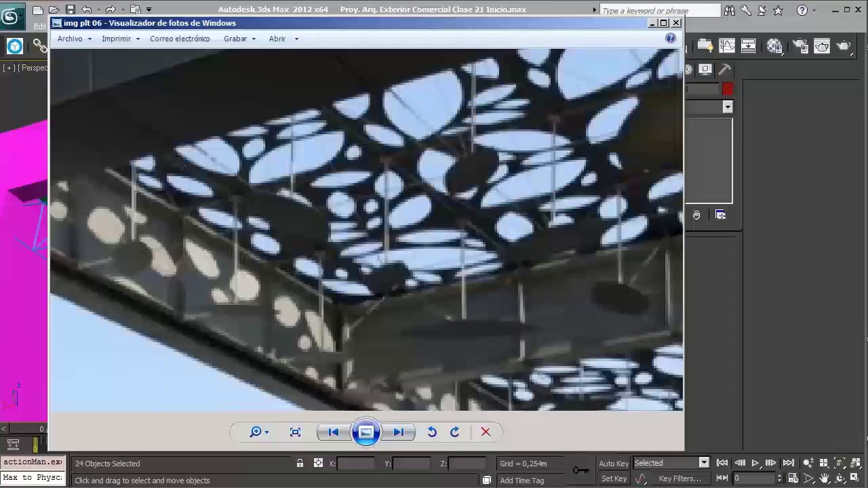
scroll(374, 206, up, 2)
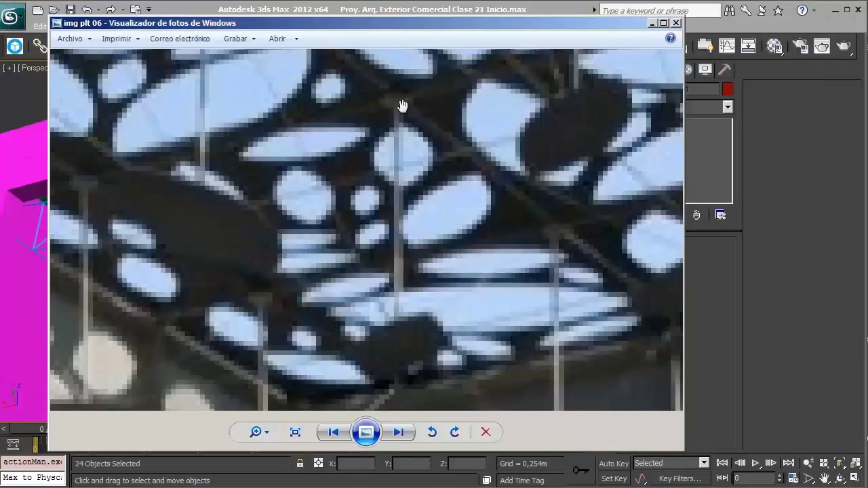
scroll(364, 163, down, 1)
scroll(364, 188, down, 1)
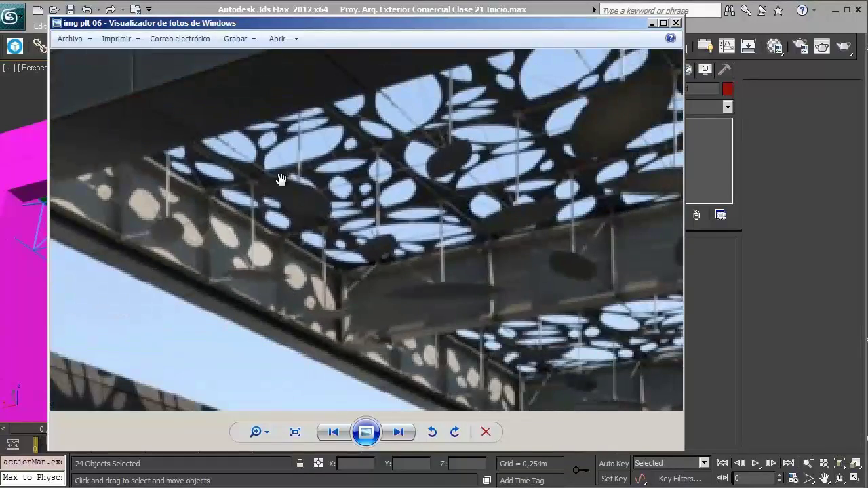
key(alt+Tab)
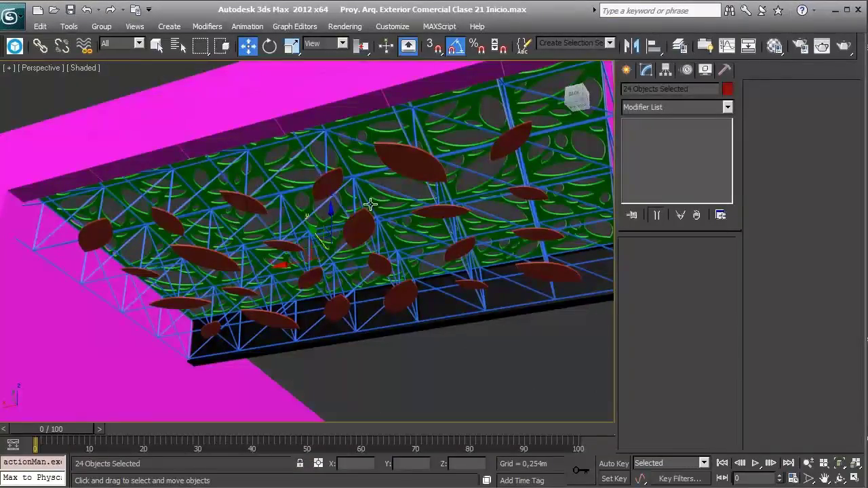
- Zoom, orbit and pan until the whole magenta-walled building and its green entrance canopy are framed
scroll(355, 208, down, 3)
scroll(355, 221, up, 2)
scroll(364, 236, up, 3)
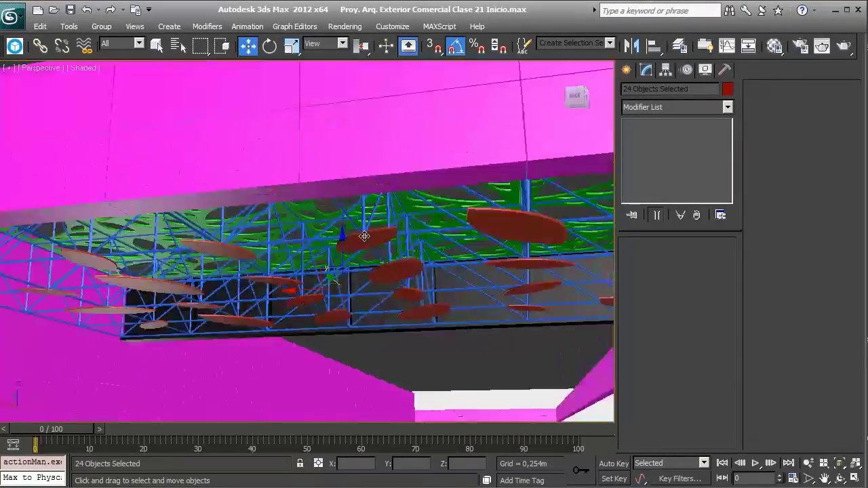
scroll(364, 236, up, 2)
scroll(377, 251, up, 2)
scroll(374, 258, up, 2)
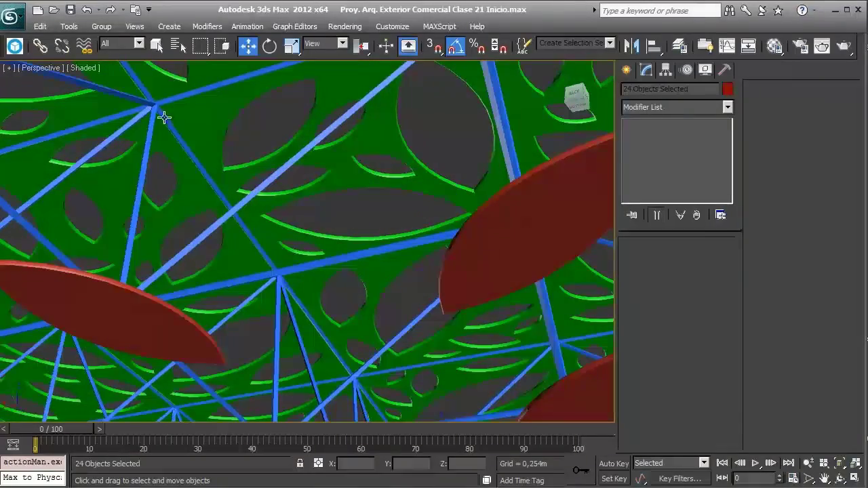
scroll(169, 117, down, 3)
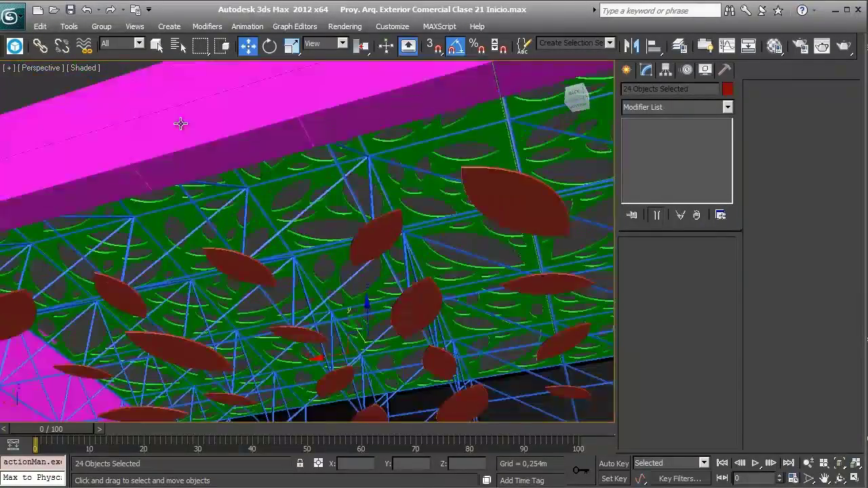
scroll(237, 147, down, 2)
mouse_move(378, 212)
alt+middle_down()
mouse_move(388, 180)
mouse_move(412, 206)
mouse_move(395, 240)
mouse_move(417, 286)
mouse_move(397, 206)
mouse_move(368, 251)
mouse_move(428, 285)
mouse_move(369, 245)
alt+middle_up()
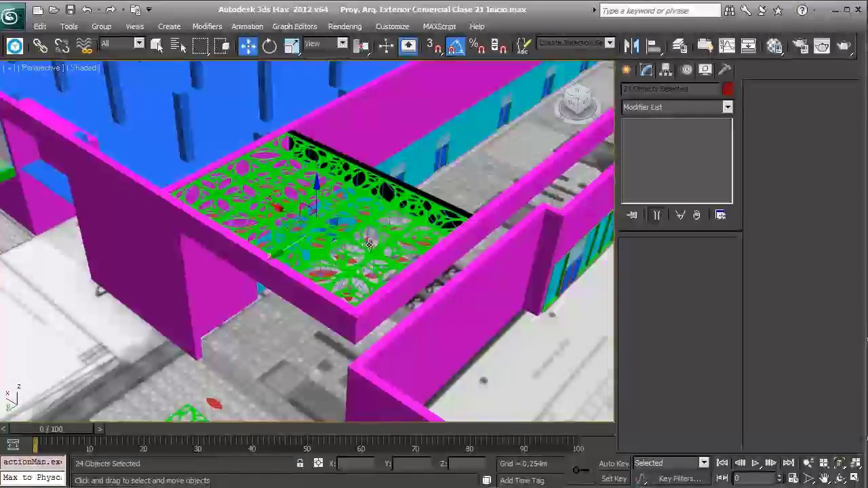
mouse_move(447, 198)
alt+middle_down()
mouse_move(453, 224)
mouse_move(397, 247)
mouse_move(331, 241)
alt+middle_up()
scroll(453, 224, down, 3)
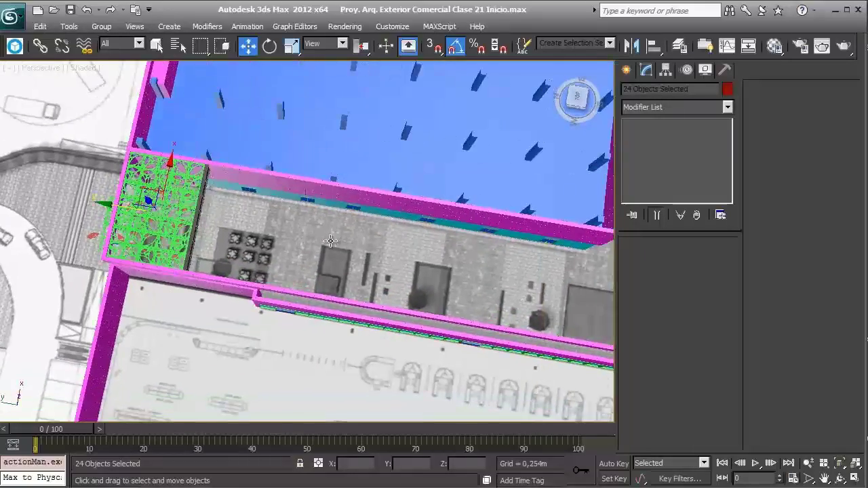
alt+middle_drag(390, 242, 236, 255)
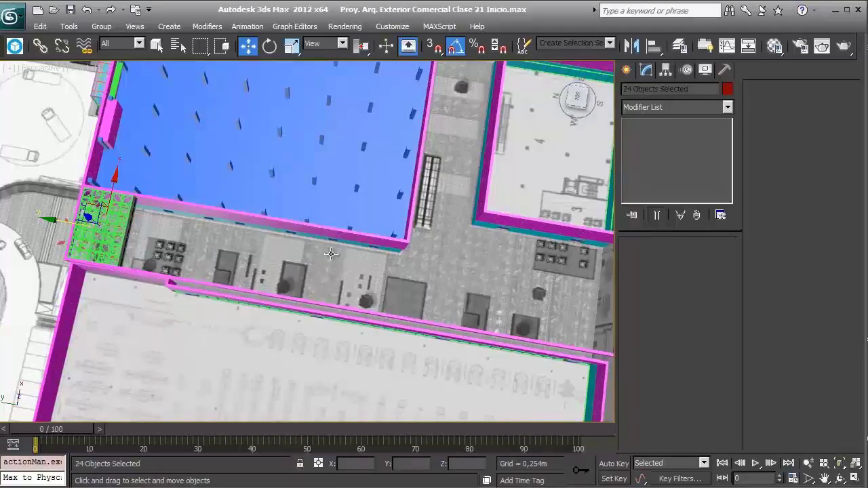
middle_drag(318, 238, 148, 222)
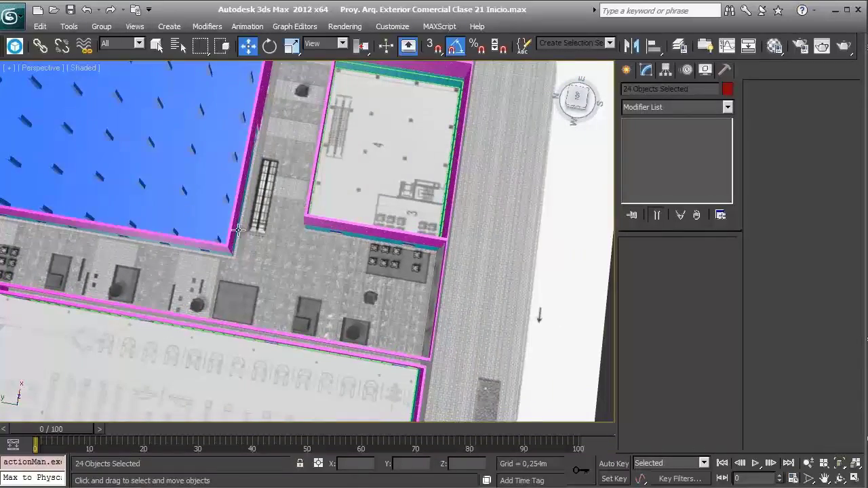
alt+middle_drag(370, 215, 22, 193)
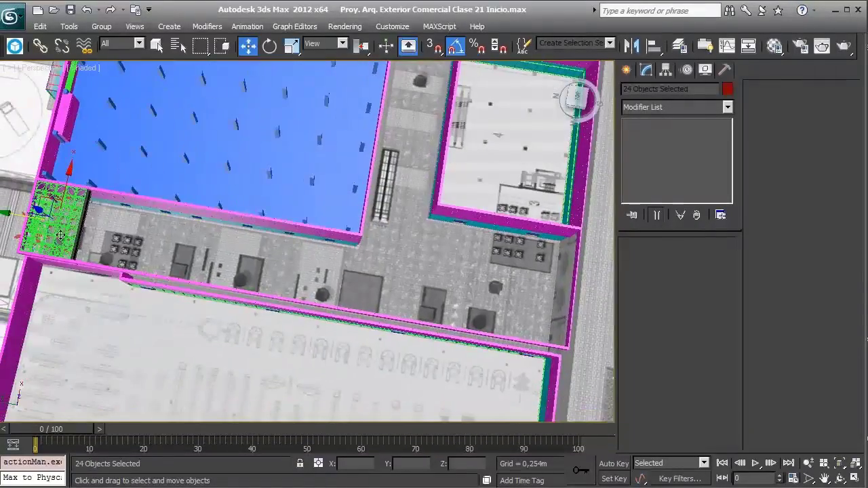
mouse_move(175, 199)
alt+middle_down()
mouse_move(323, 256)
mouse_move(355, 234)
alt+middle_up()
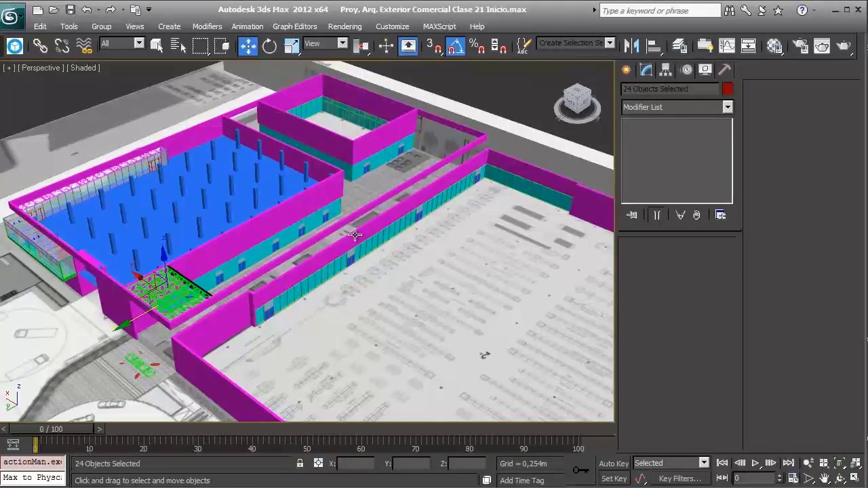
- Zoom into the lattice canopy and orbit low beneath it, looking steeply up
scroll(306, 212, up, 3)
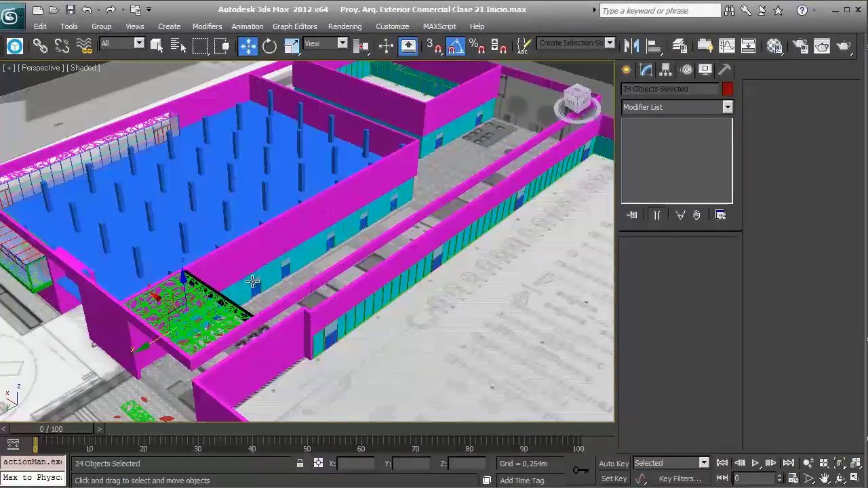
scroll(292, 274, up, 2)
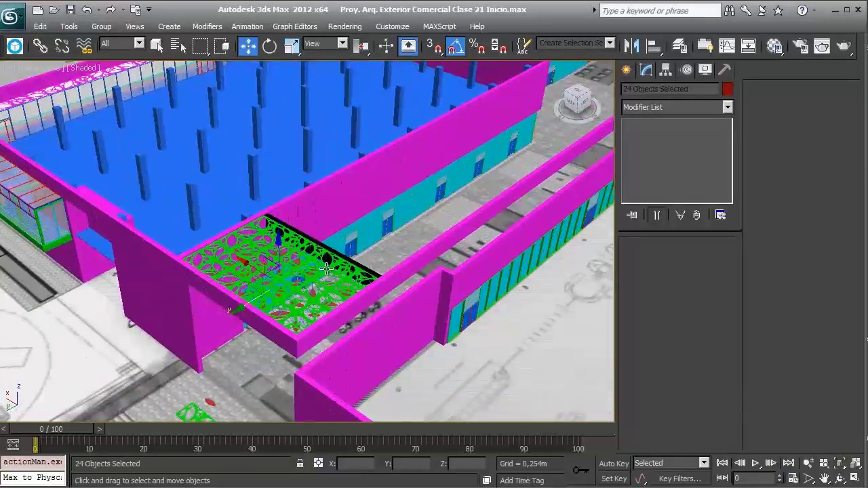
scroll(326, 268, up, 2)
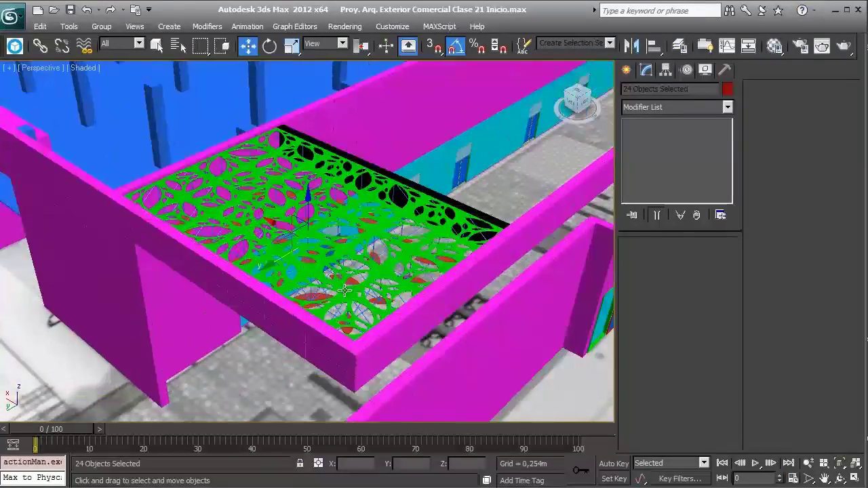
alt+middle_drag(326, 268, 420, 200)
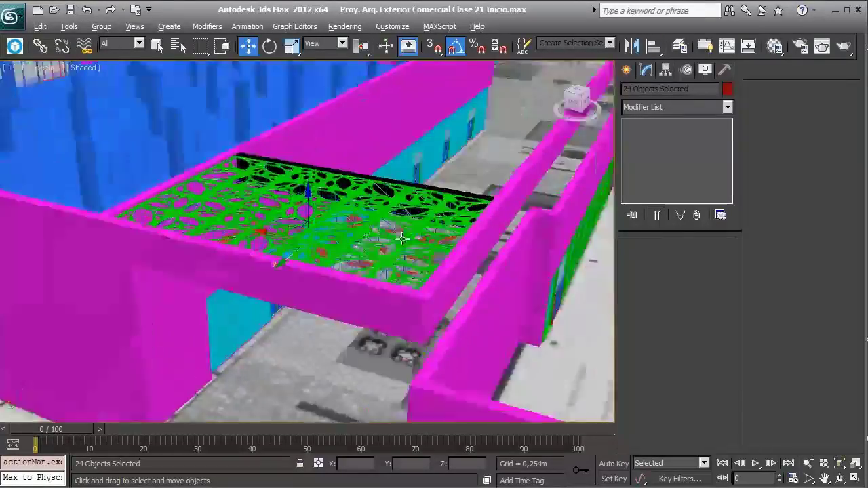
scroll(420, 200, up, 2)
scroll(398, 190, up, 2)
scroll(398, 190, up, 2)
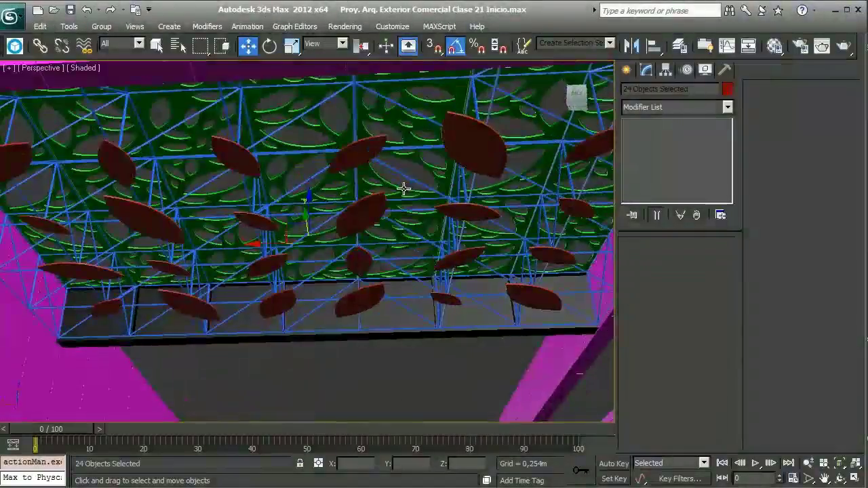
scroll(390, 178, up, 2)
scroll(390, 178, down, 3)
scroll(355, 201, up, 2)
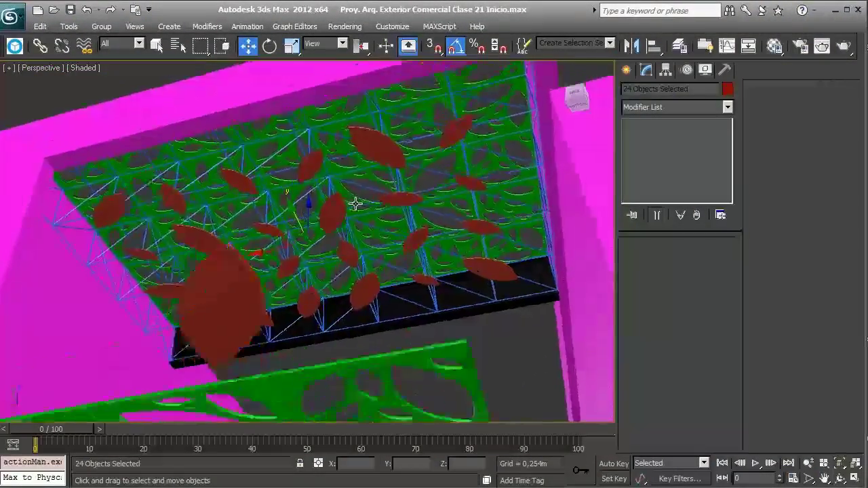
scroll(364, 221, down, 3)
alt+middle_drag(363, 221, 416, 234)
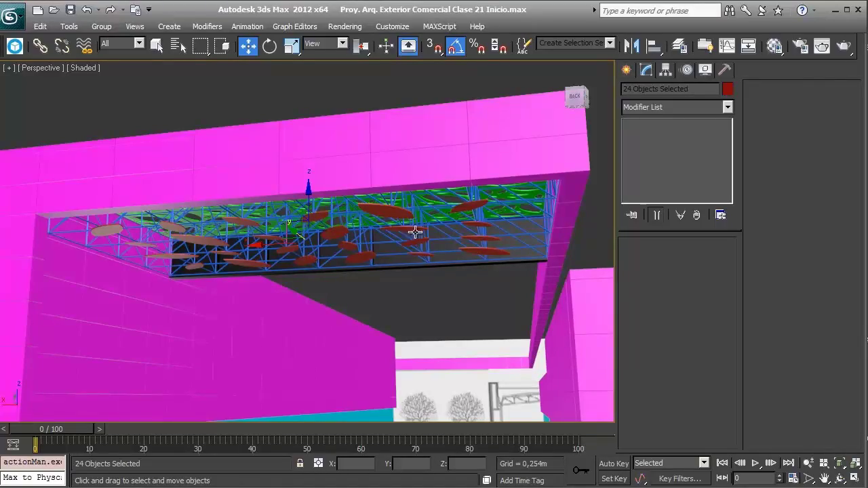
mouse_move(394, 252)
alt+middle_down()
mouse_move(449, 240)
mouse_move(446, 210)
mouse_move(445, 234)
mouse_move(420, 233)
mouse_move(432, 195)
mouse_move(441, 226)
mouse_move(416, 240)
alt+middle_up()
- Restore the previous view and frame the canopy underside with its red leaves from below
scroll(457, 223, up, 3)
scroll(434, 210, up, 1)
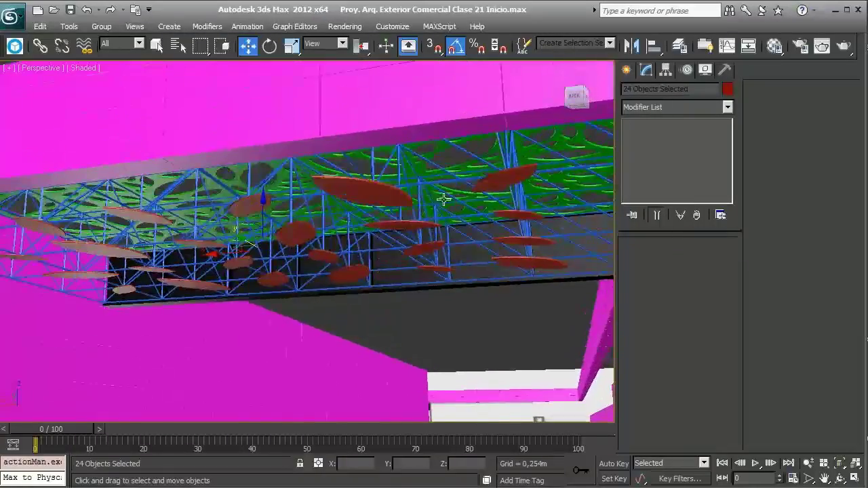
scroll(444, 190, up, 3)
scroll(285, 265, up, 3)
scroll(294, 252, up, 2)
scroll(294, 251, up, 2)
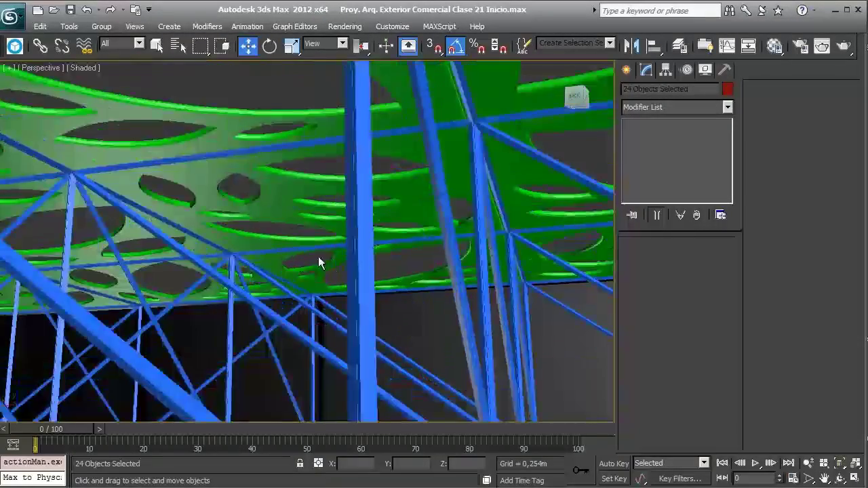
key(shift+z)
scroll(350, 260, down, 2)
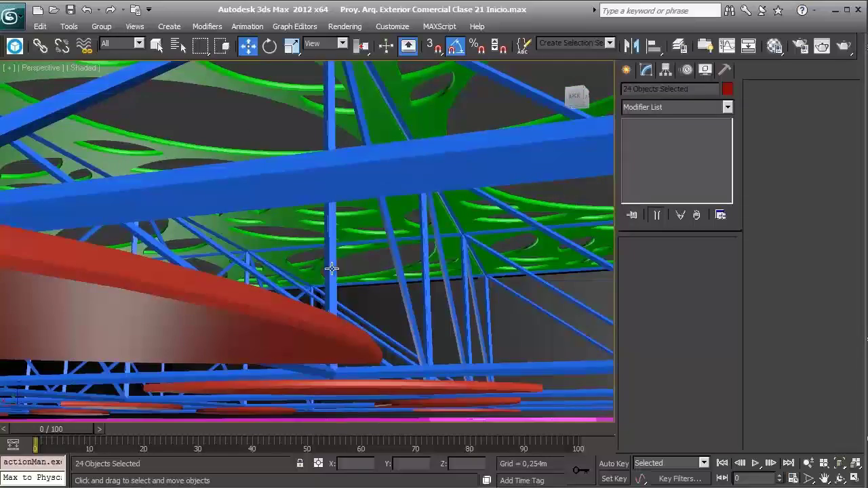
scroll(339, 258, down, 5)
scroll(337, 257, down, 4)
mouse_move(300, 272)
alt+middle_down()
mouse_move(372, 194)
mouse_move(355, 212)
alt+middle_up()
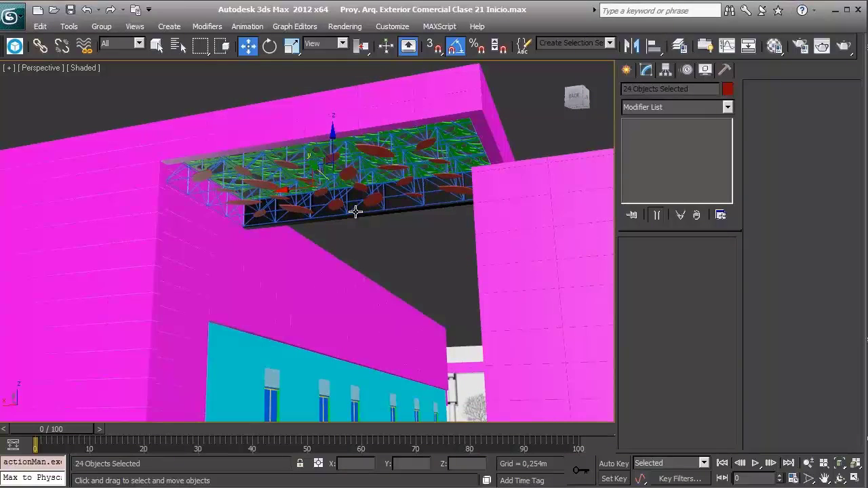